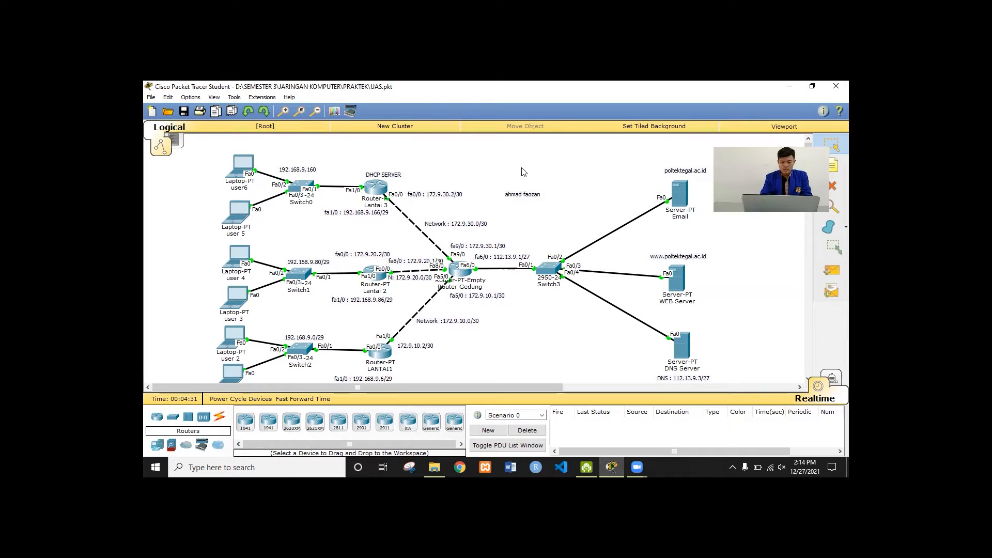
Open Router LANTAI1's configuration and check FastEthernet0/0's address 192.168.9.6
{"action": "scroll", "coordinate": [522, 171], "scroll_direction": "down", "scroll_amount": 1}
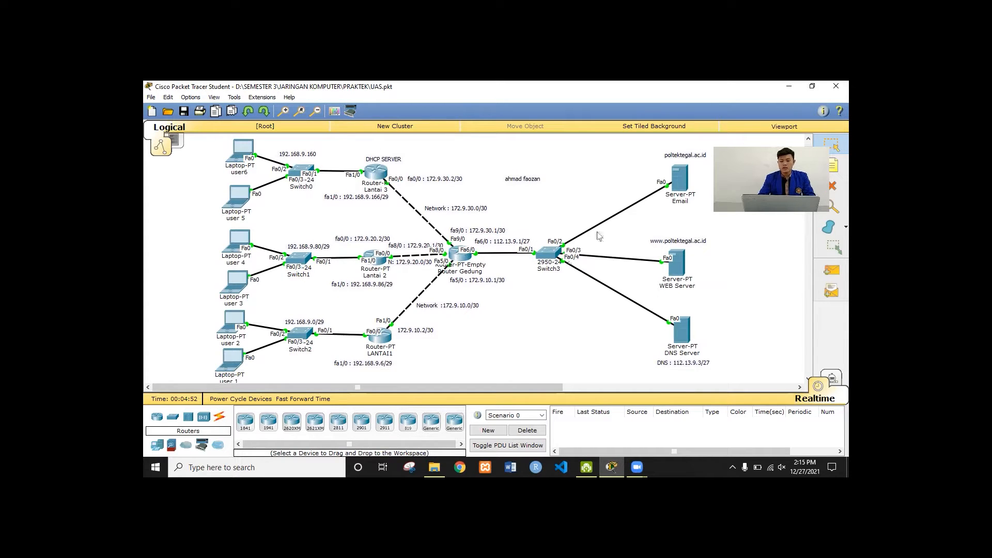
{"action": "mouse_move", "coordinate": [552, 257]}
{"action": "mouse_move", "coordinate": [684, 169]}
{"action": "left_click", "coordinate": [386, 339]}
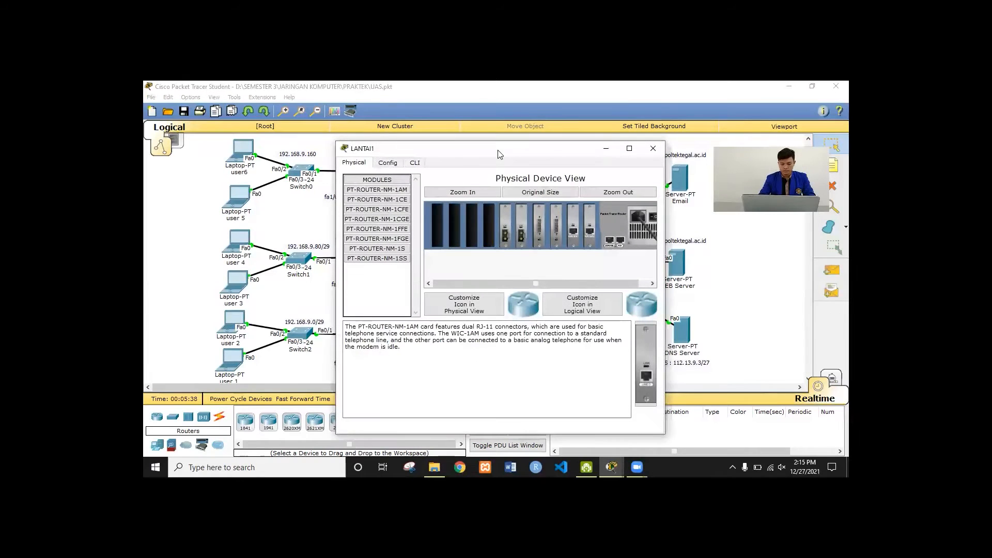
{"action": "left_click_drag", "start_coordinate": [515, 150], "coordinate": [615, 113]}
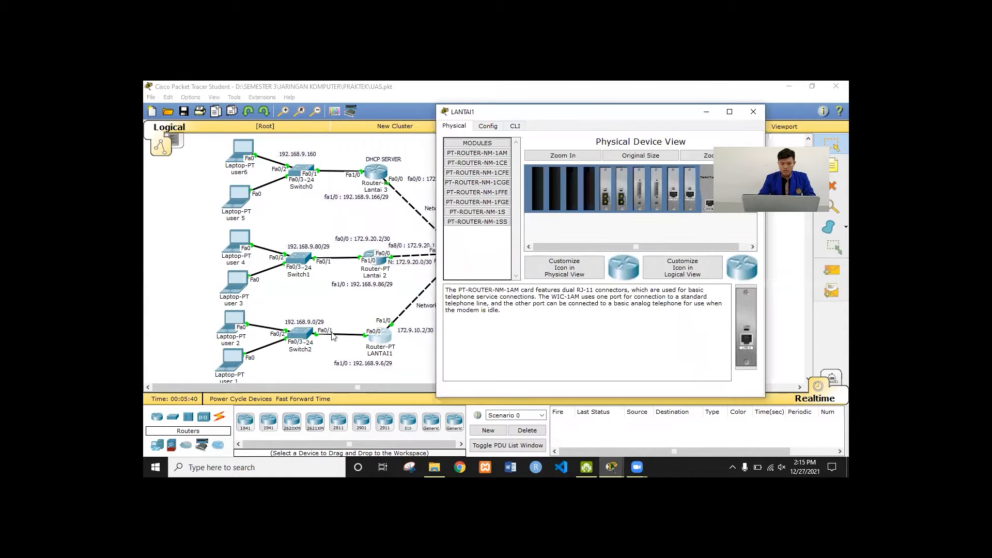
{"action": "left_click", "coordinate": [488, 126]}
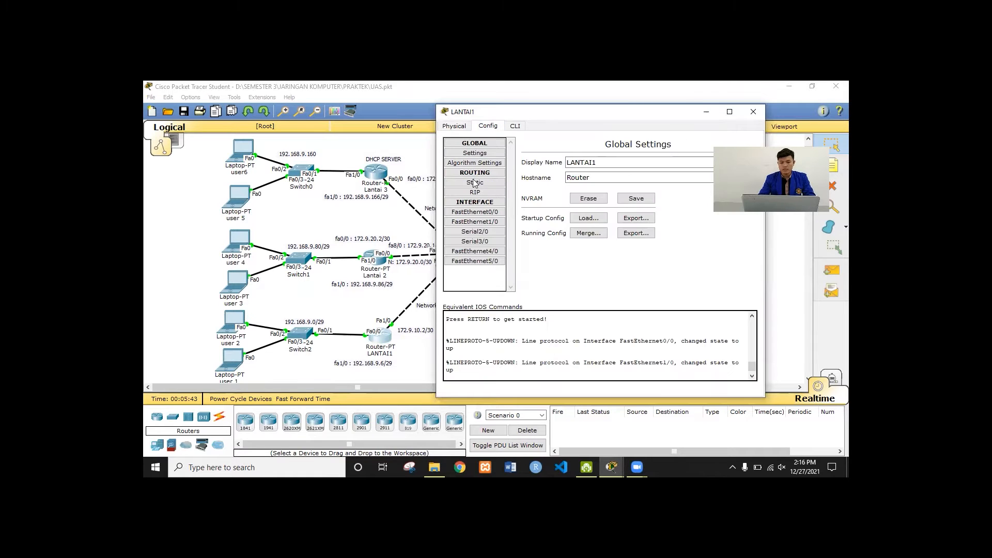
{"action": "left_click", "coordinate": [488, 222]}
{"action": "left_click", "coordinate": [488, 212]}
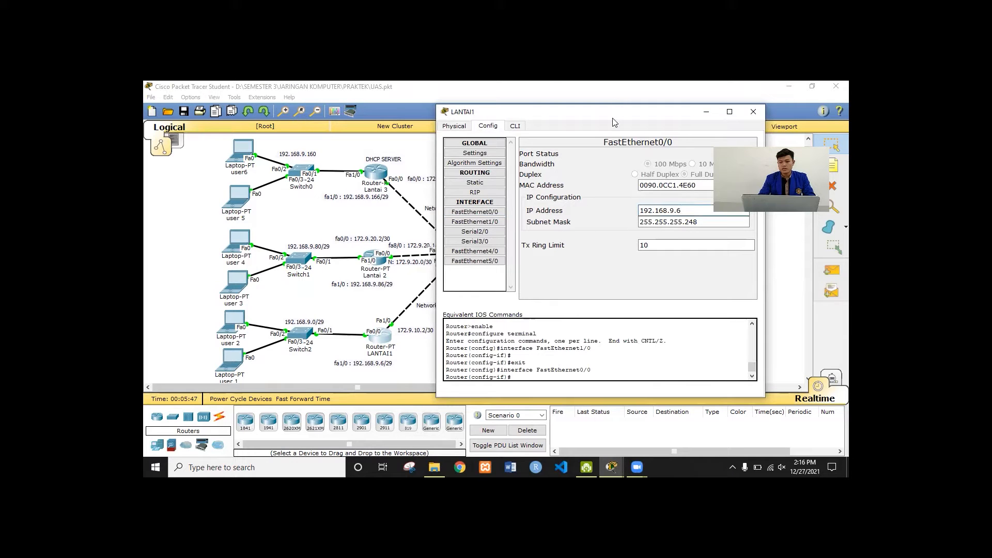
{"action": "left_click_drag", "start_coordinate": [612, 115], "coordinate": [525, 121]}
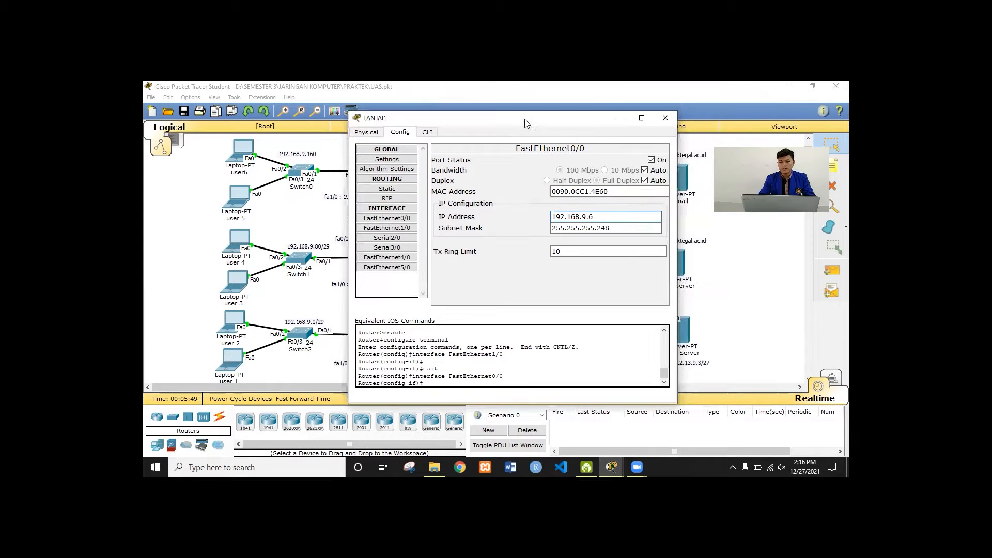
{"action": "left_click", "coordinate": [622, 220]}
Inspect LANTAI1's FastEthernet1/0: IP 172.9.10.2, subnet mask 255.255.255.252
{"action": "left_click", "coordinate": [392, 230]}
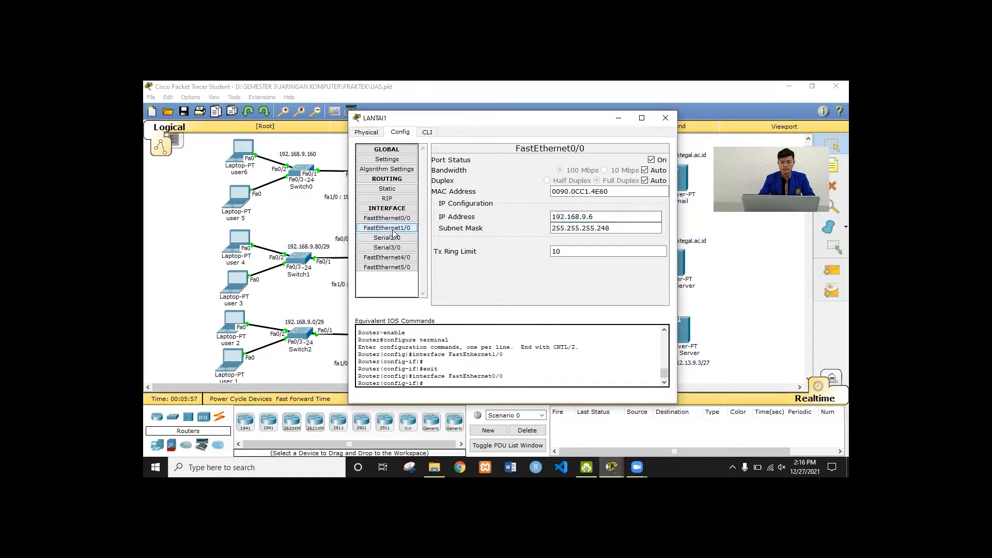
{"action": "left_click", "coordinate": [611, 216]}
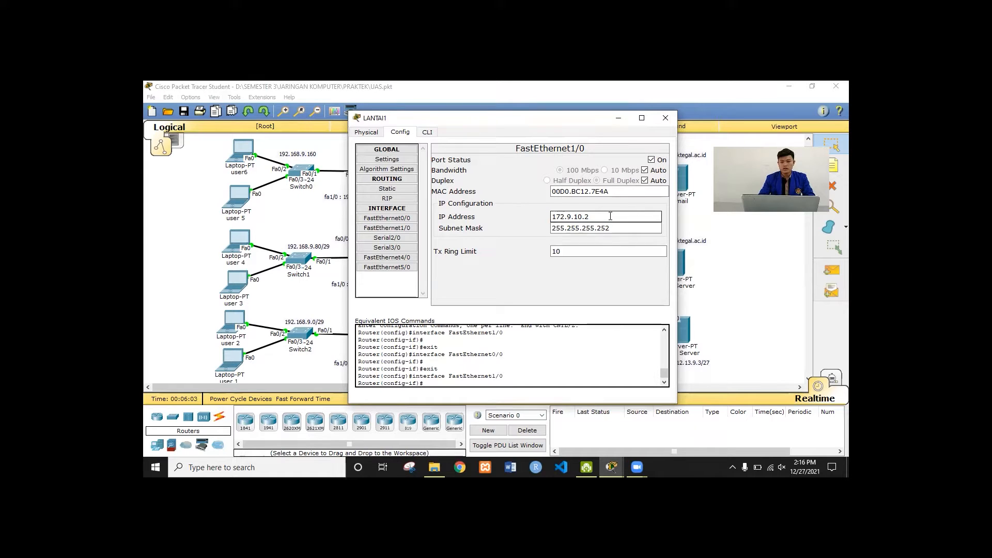
{"action": "left_click", "coordinate": [550, 229]}
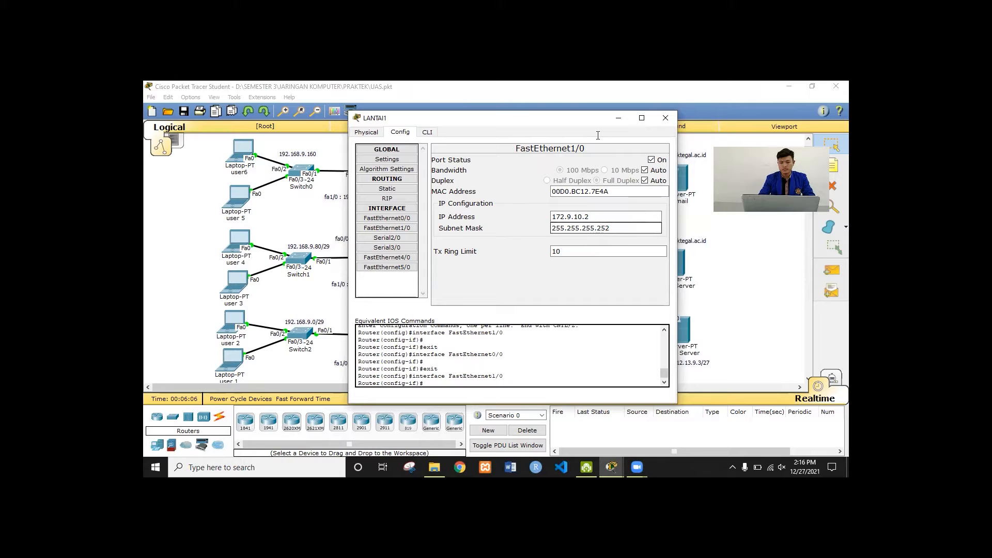
{"action": "left_click", "coordinate": [598, 136]}
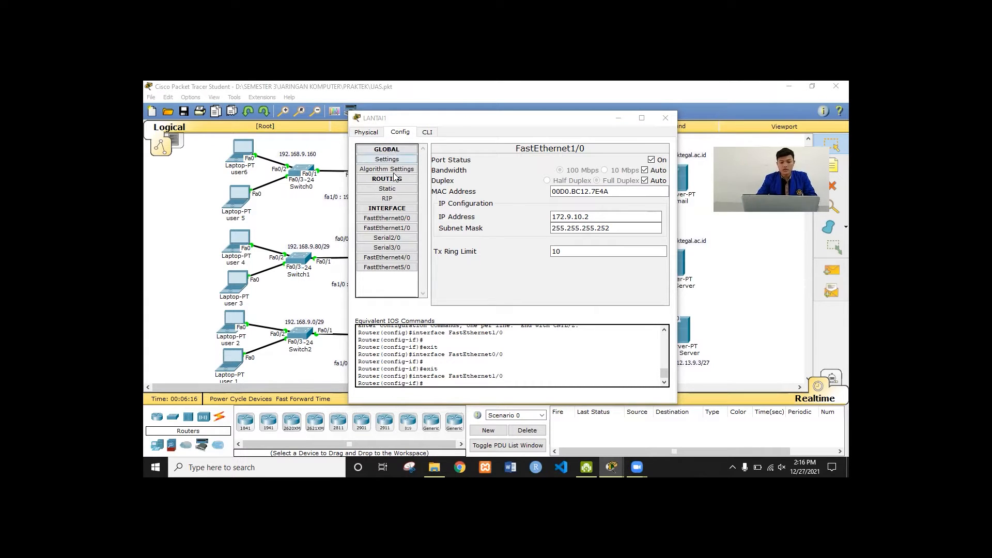
Show LANTAI1's static routes and select the route to 172.9.30.0/30
{"action": "left_click", "coordinate": [394, 190]}
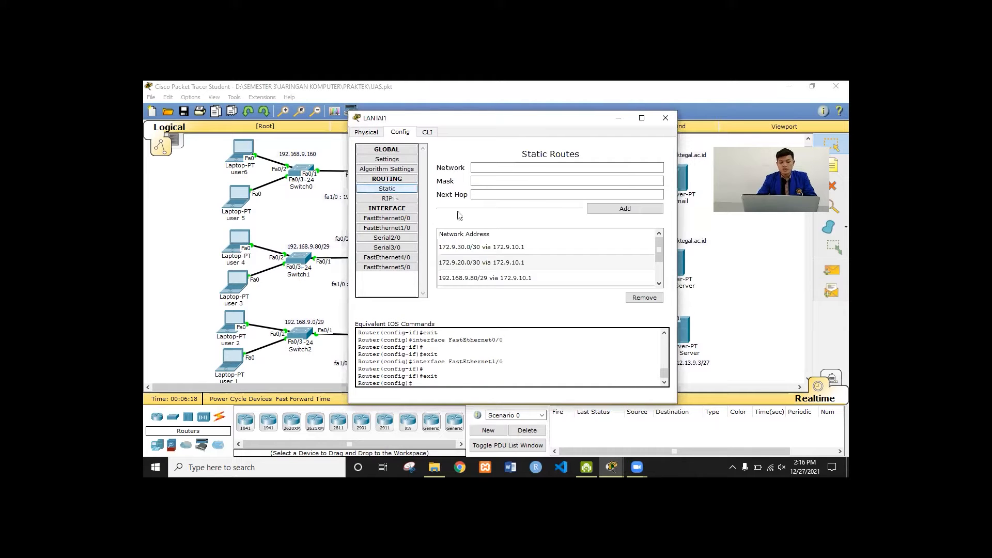
{"action": "left_click", "coordinate": [491, 167]}
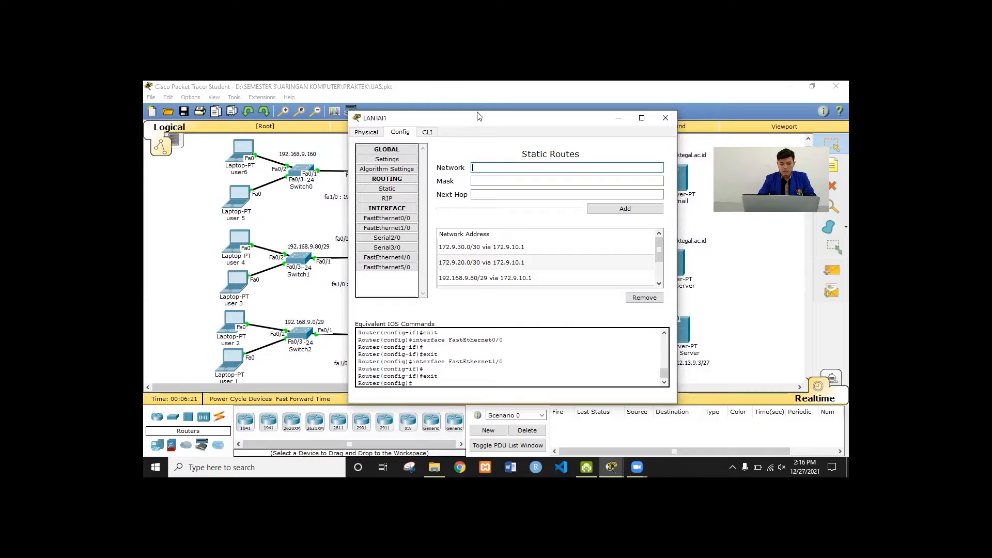
{"action": "left_click_drag", "start_coordinate": [479, 116], "coordinate": [592, 86]}
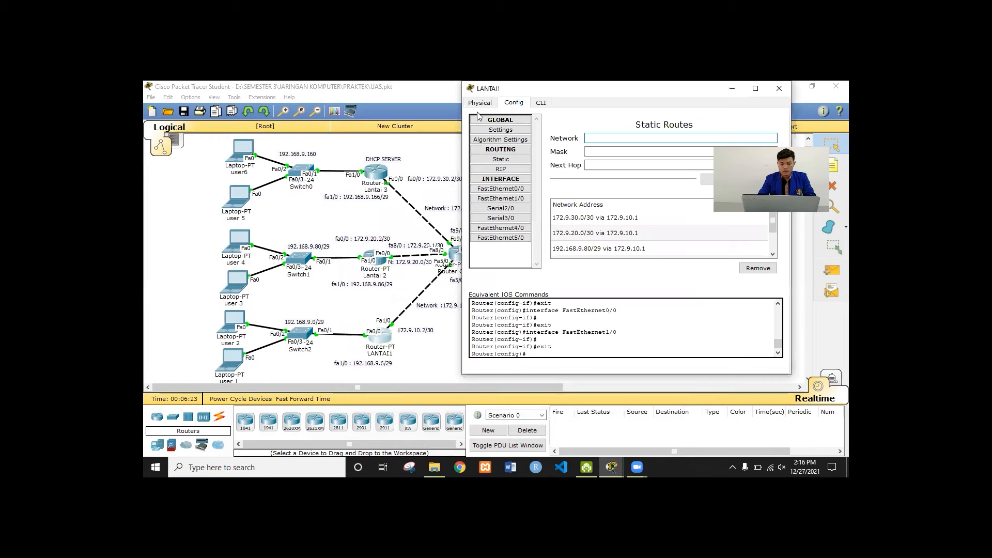
{"action": "left_click", "coordinate": [569, 221]}
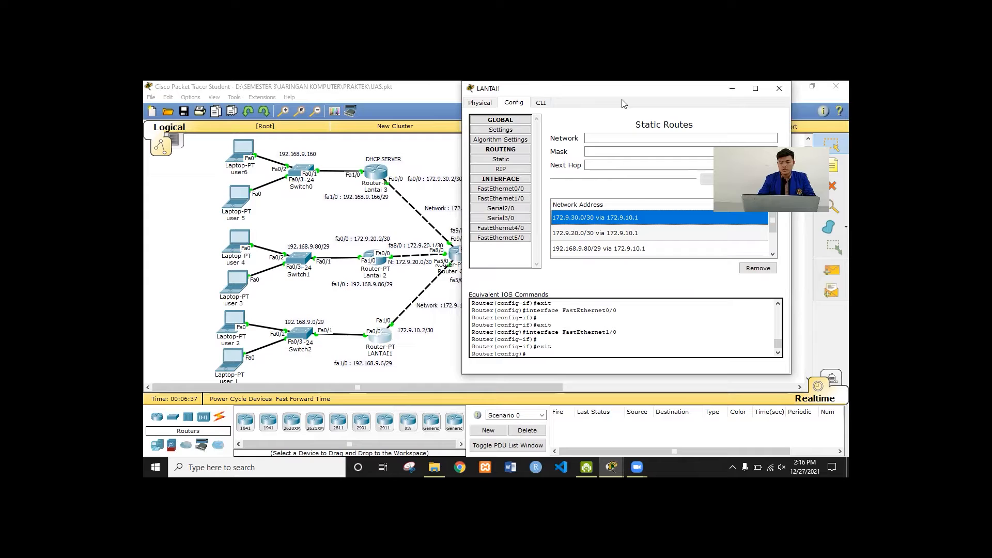
{"action": "left_click_drag", "start_coordinate": [588, 92], "coordinate": [622, 91]}
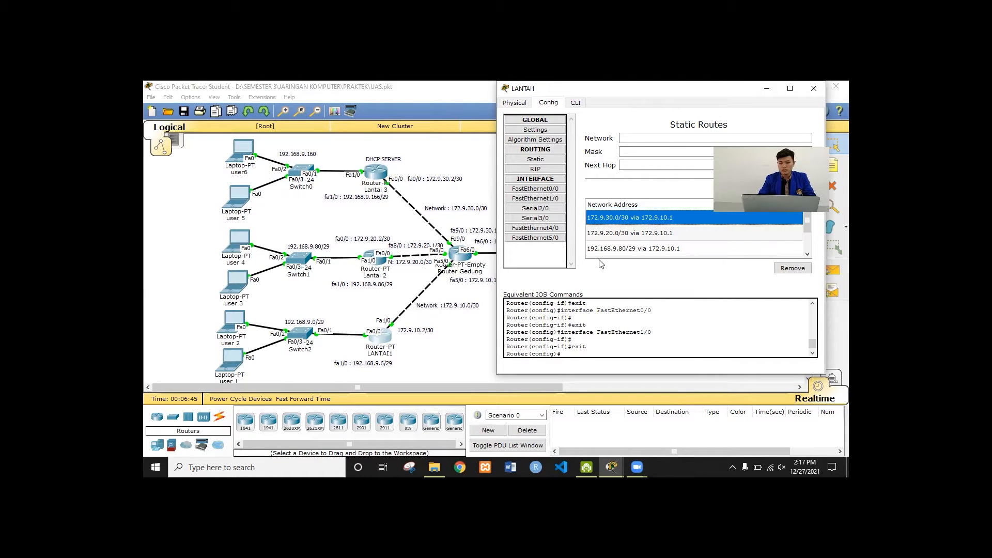
Step through routes 172.9.20.0/30, 192.168.9.80/29, 192.168.9.160/29 and 112.13.9.0/27, then close LANTAI1
{"action": "left_click", "coordinate": [647, 240]}
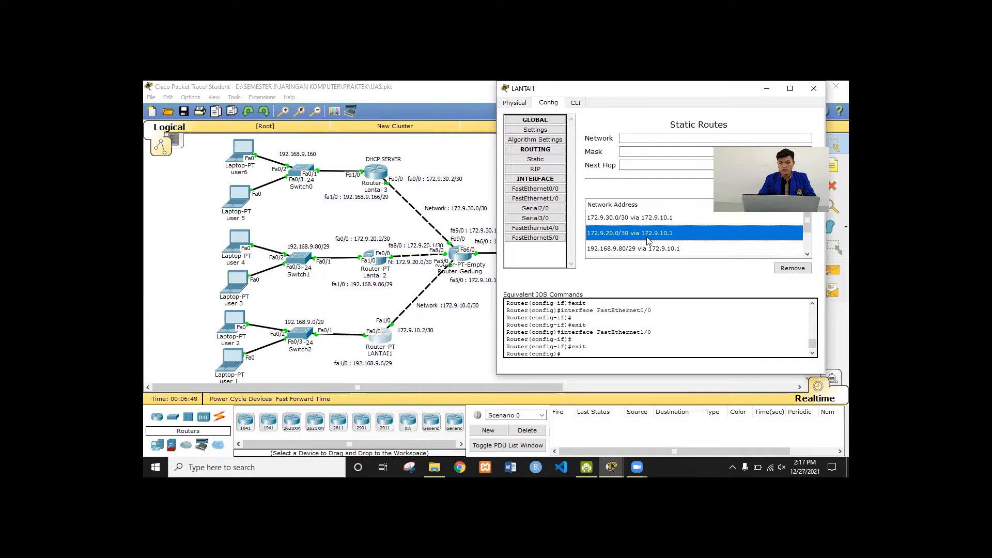
{"action": "left_click", "coordinate": [630, 250]}
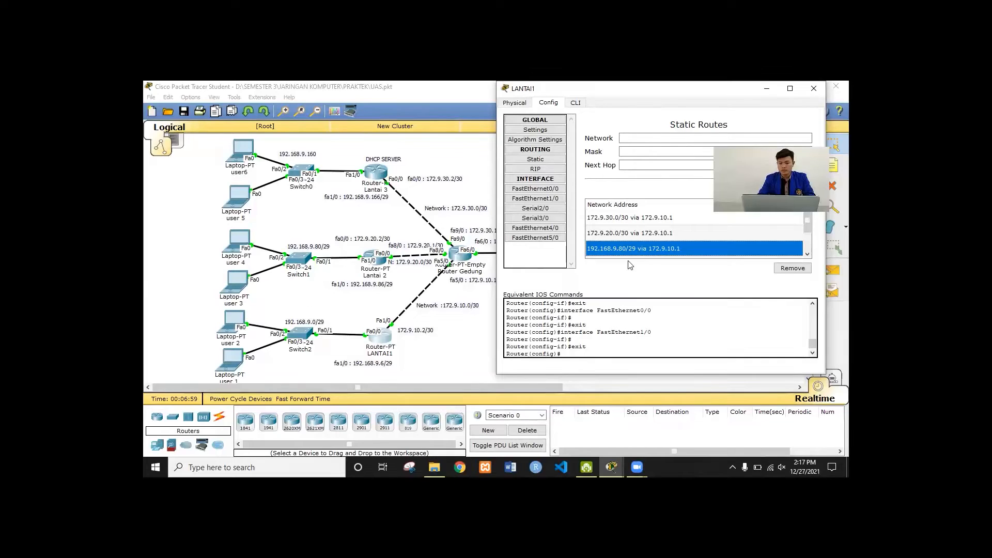
{"action": "key", "text": "Down"}
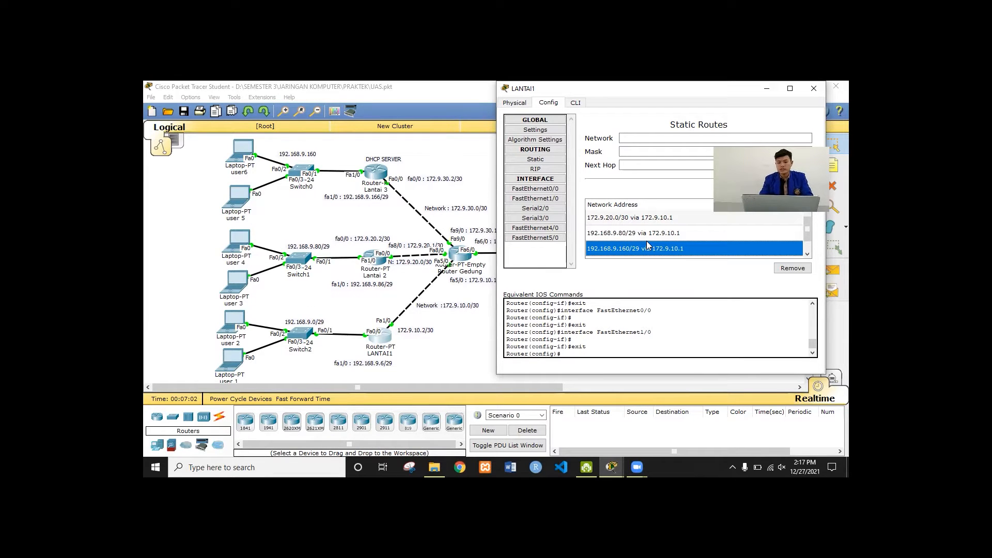
{"action": "key", "text": "Down"}
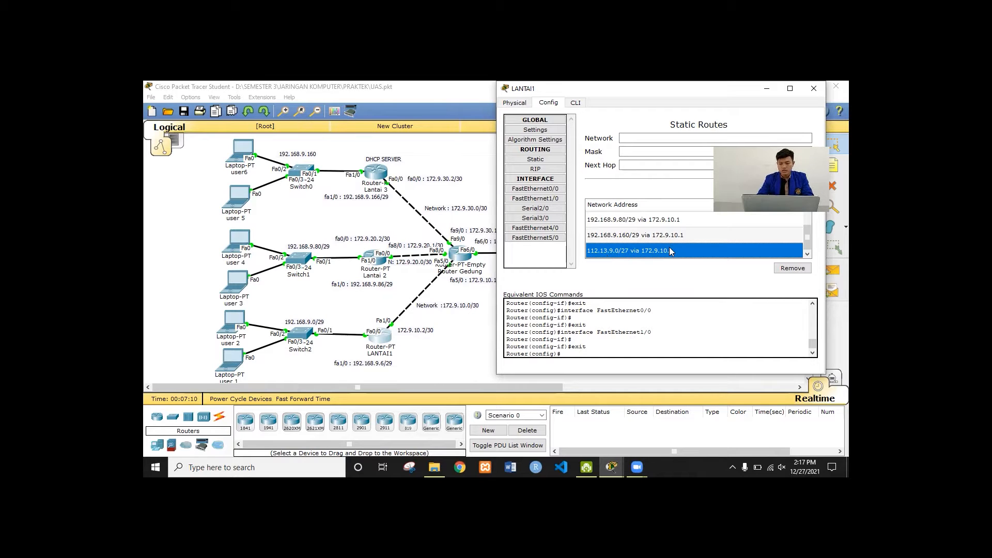
{"action": "left_click", "coordinate": [632, 164]}
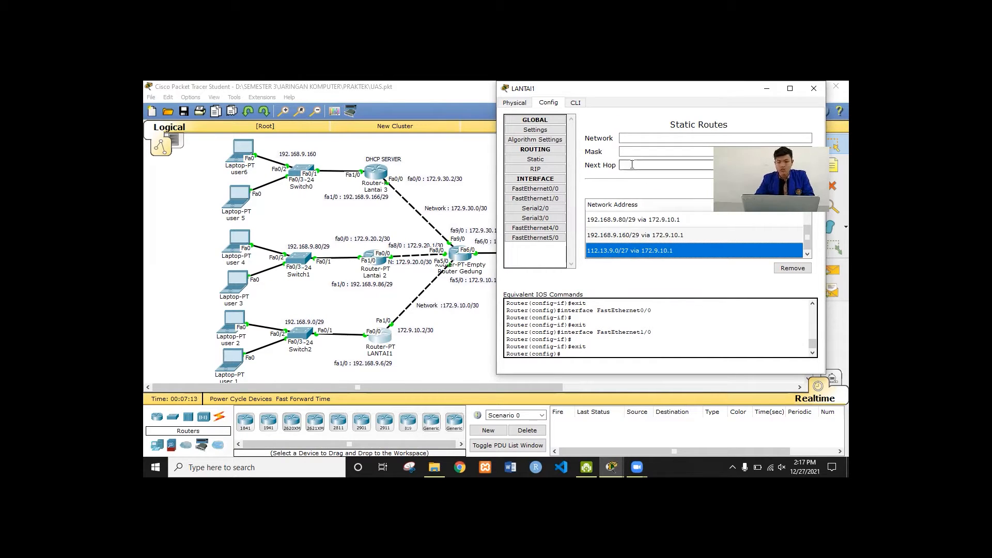
{"action": "left_click", "coordinate": [814, 90]}
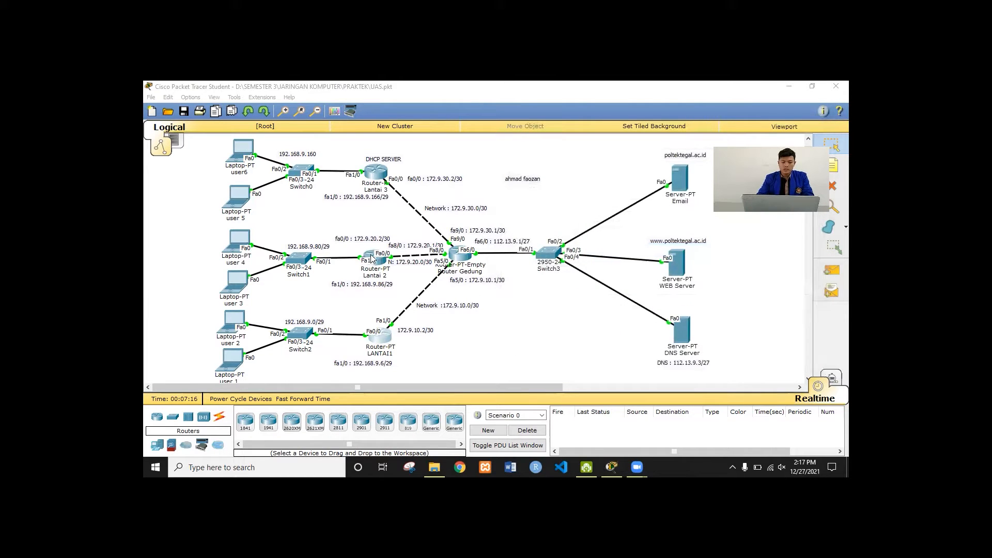
Open Lantai 2's configuration and view FastEthernet0/0 (172.9.20.2/30) and FastEthernet1/0 (192.168.9.86)
{"action": "left_click", "coordinate": [363, 258]}
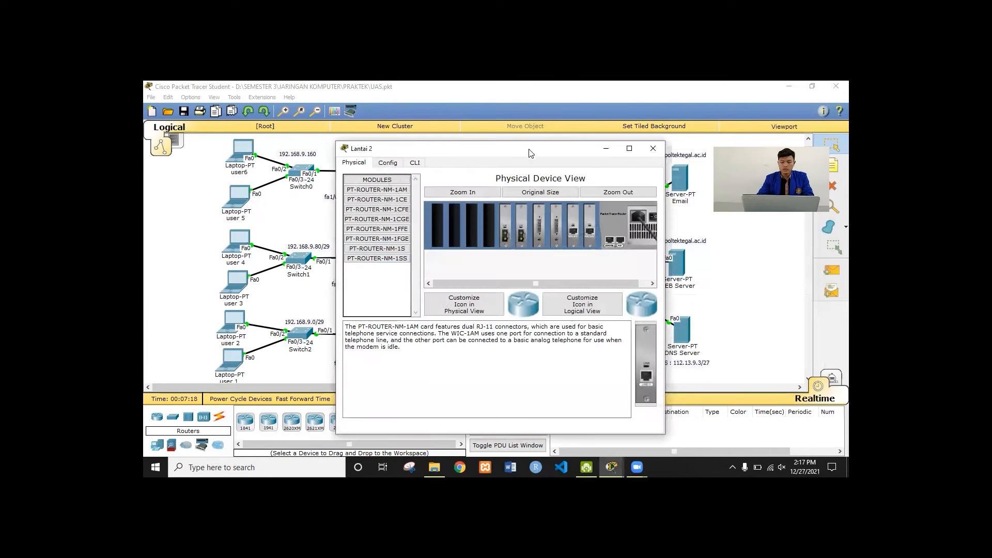
{"action": "left_click_drag", "start_coordinate": [535, 151], "coordinate": [600, 99]}
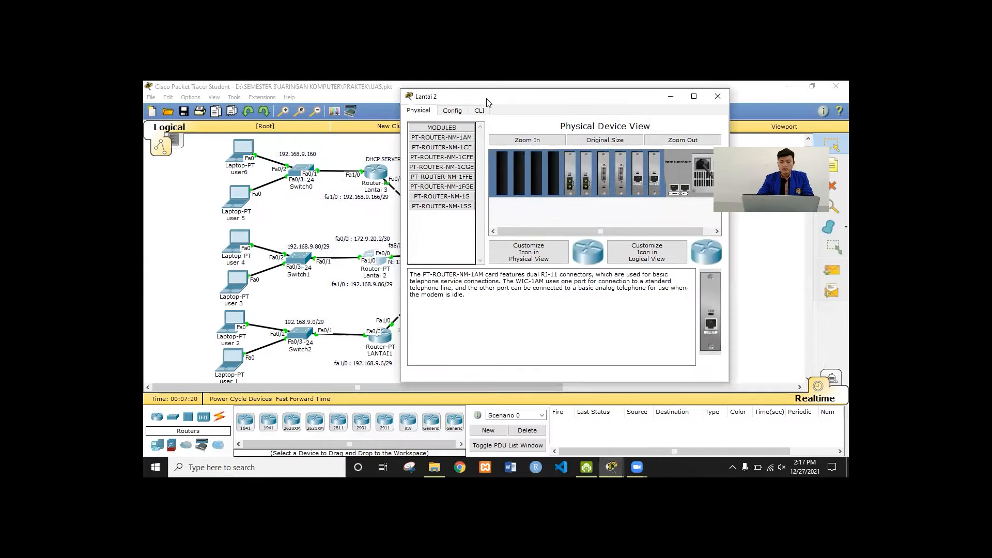
{"action": "left_click", "coordinate": [461, 110]}
{"action": "left_click", "coordinate": [444, 197]}
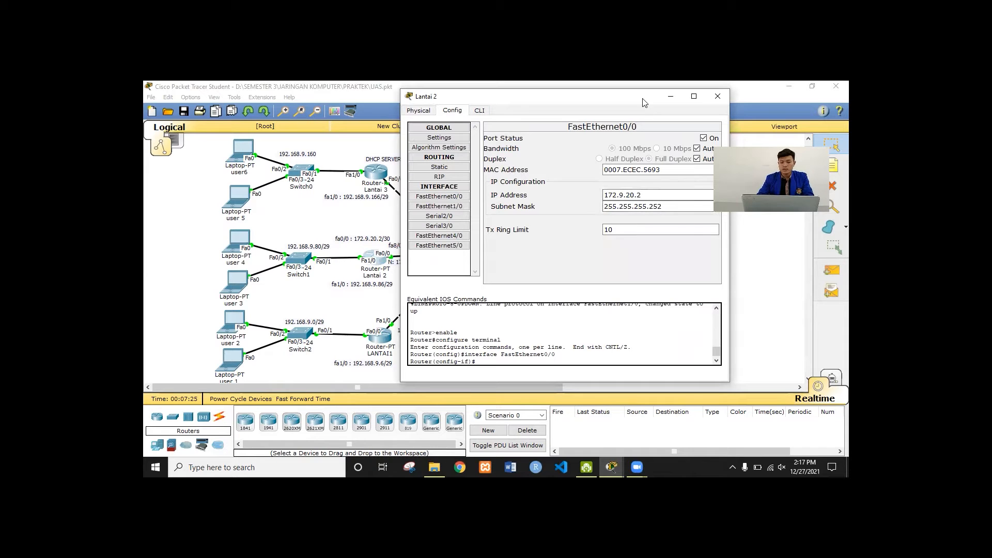
{"action": "left_click_drag", "start_coordinate": [643, 102], "coordinate": [702, 101]}
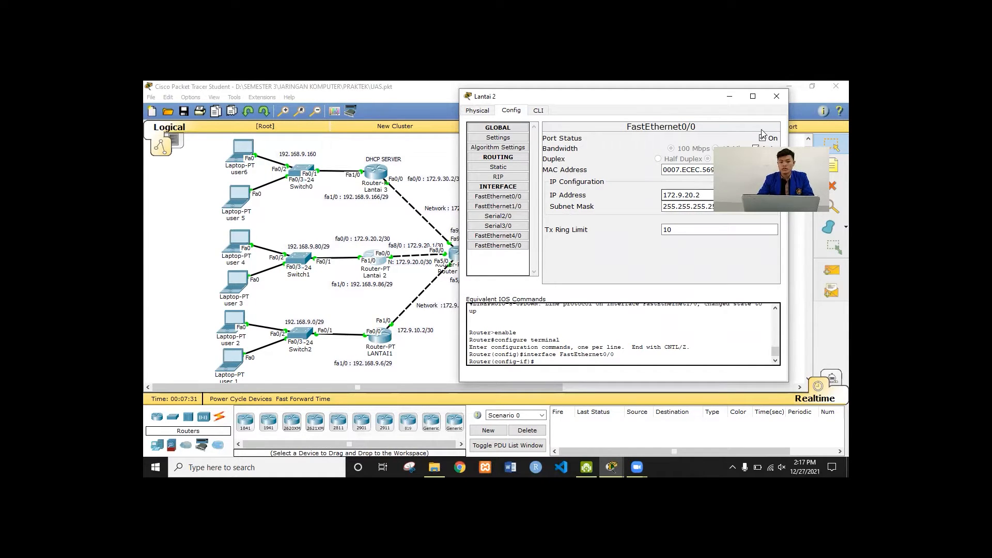
{"action": "left_click", "coordinate": [501, 208]}
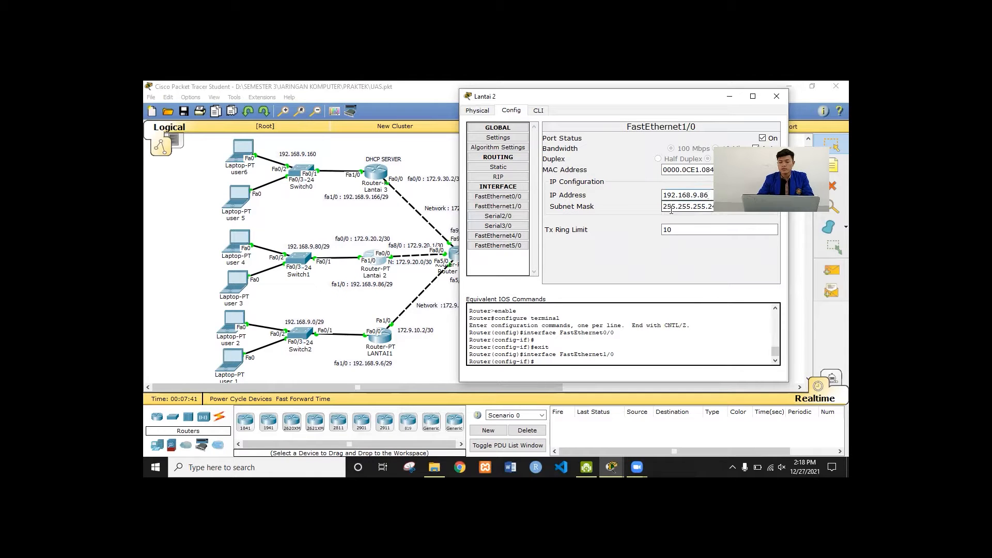
List Lantai 2's static routes, selecting 172.9.30.0/30 and 192.168.9.0/29 via 172.9.20.1
{"action": "left_click", "coordinate": [500, 167]}
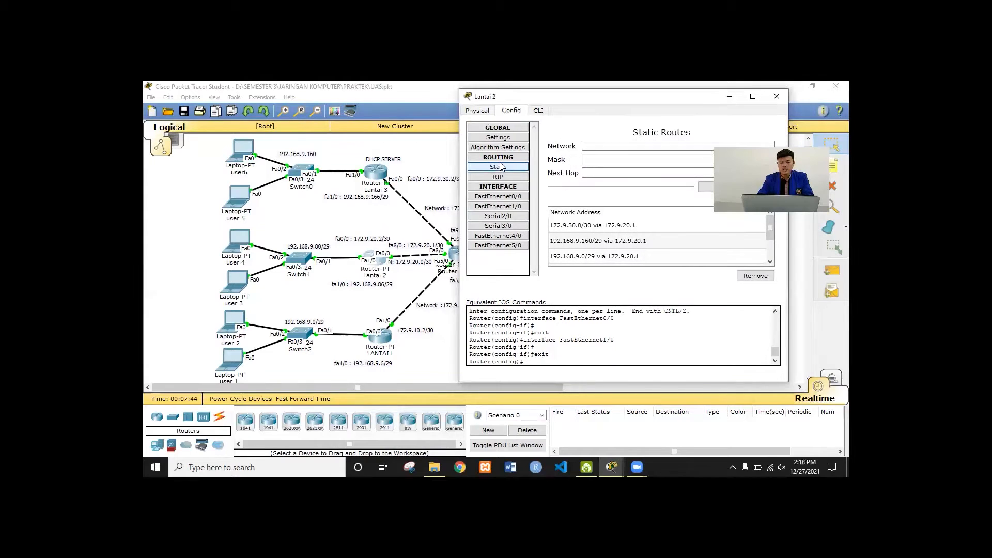
{"action": "left_click", "coordinate": [592, 230]}
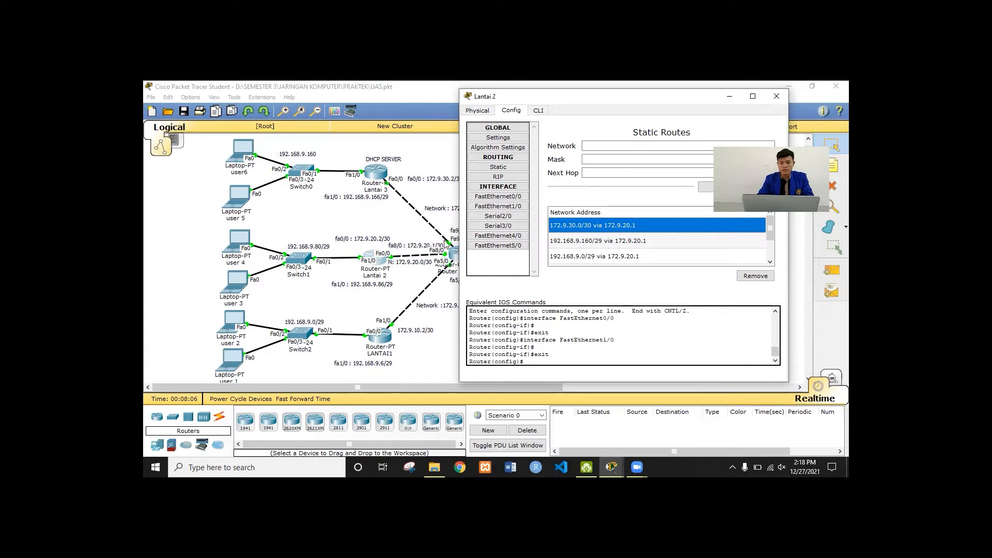
{"action": "left_click", "coordinate": [633, 256]}
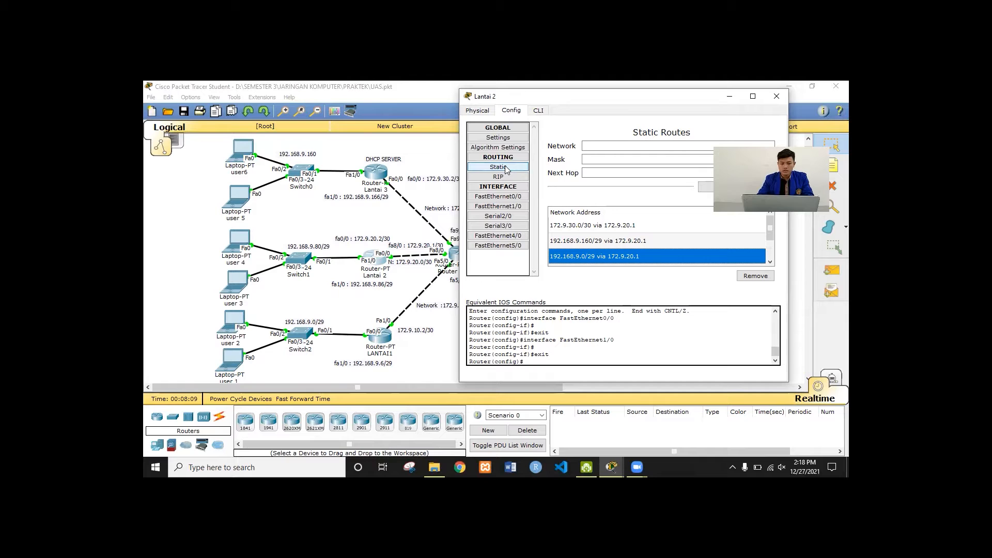
Check Lantai 3's FastEthernet0/0 and FastEthernet1/0 (192.168.9.166, 255.255.255.248) addresses, then close its window
{"action": "left_click", "coordinate": [380, 173]}
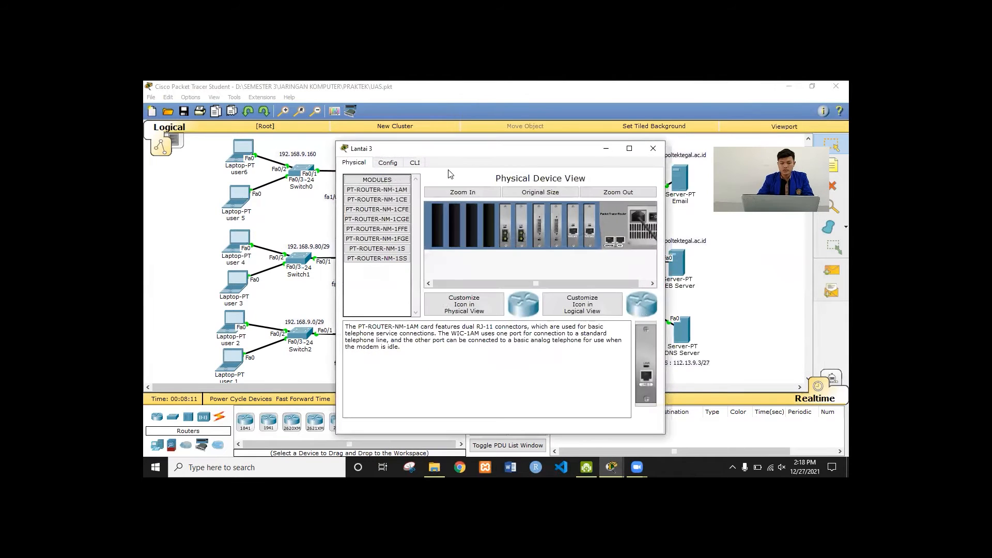
{"action": "left_click_drag", "start_coordinate": [468, 152], "coordinate": [589, 113]}
{"action": "left_click", "coordinate": [501, 126]}
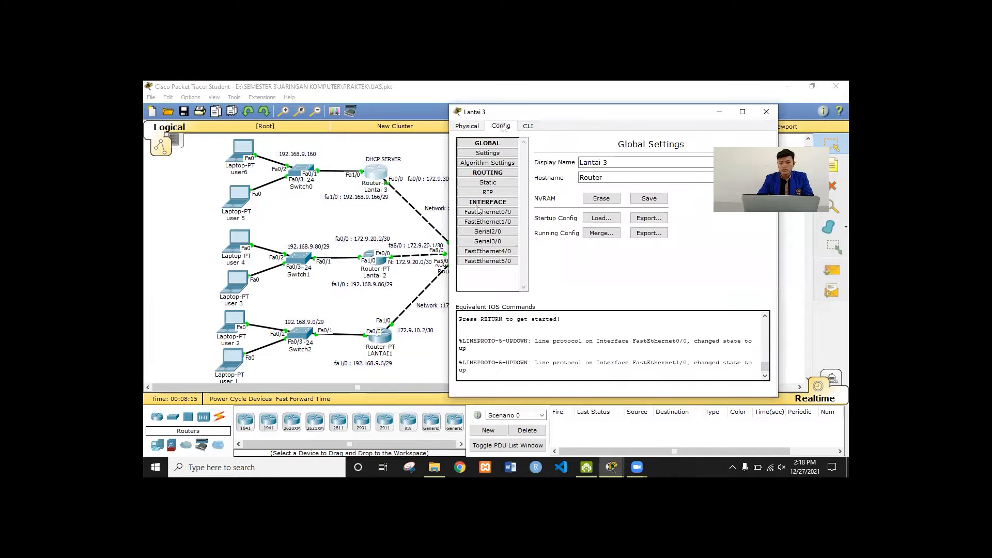
{"action": "left_click", "coordinate": [492, 213]}
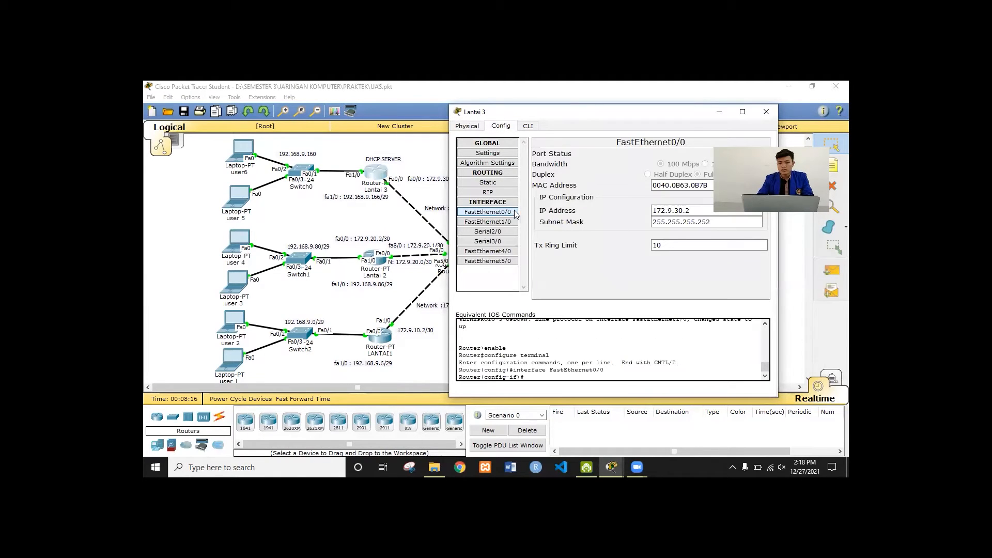
{"action": "left_click", "coordinate": [688, 212]}
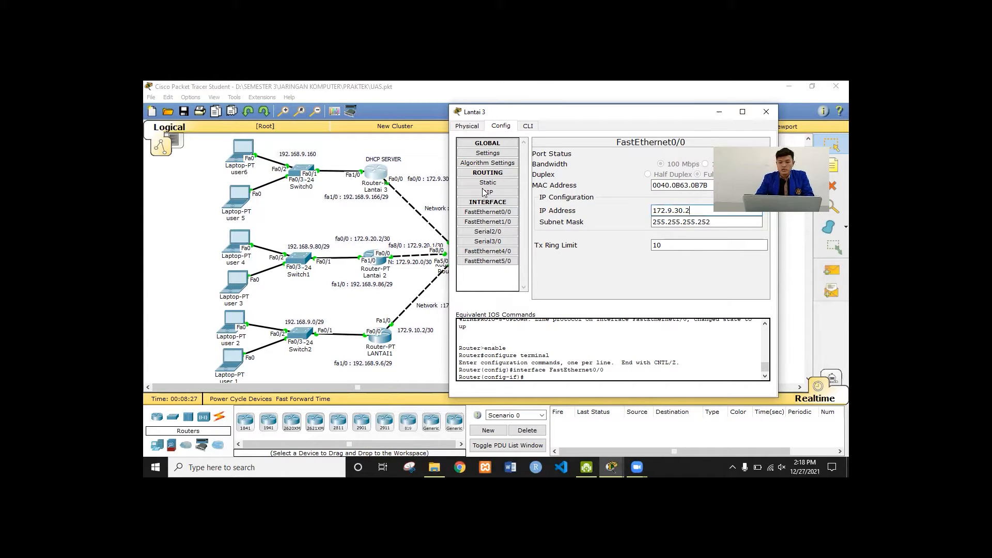
{"action": "left_click", "coordinate": [487, 221]}
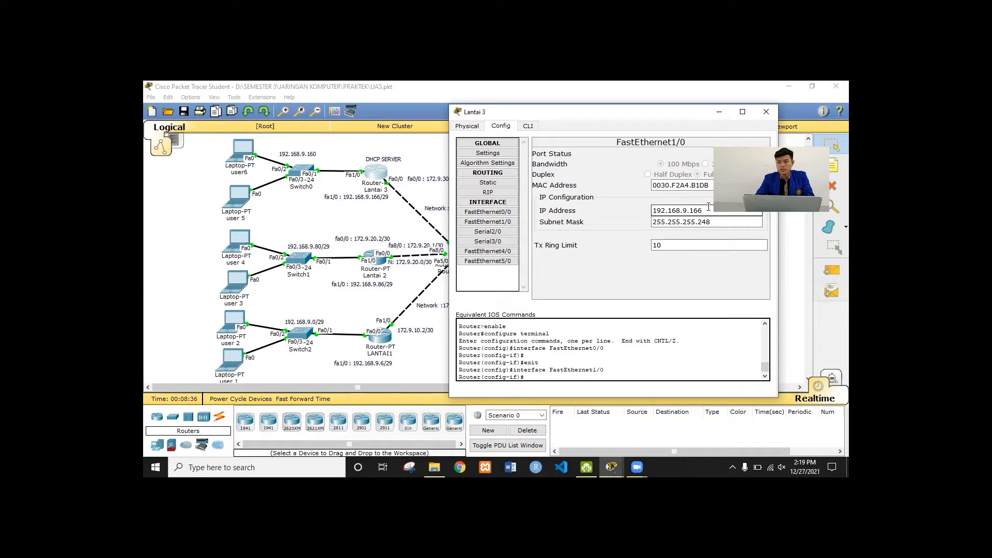
{"action": "left_click", "coordinate": [709, 208]}
{"action": "left_click_drag", "start_coordinate": [645, 111], "coordinate": [664, 109]}
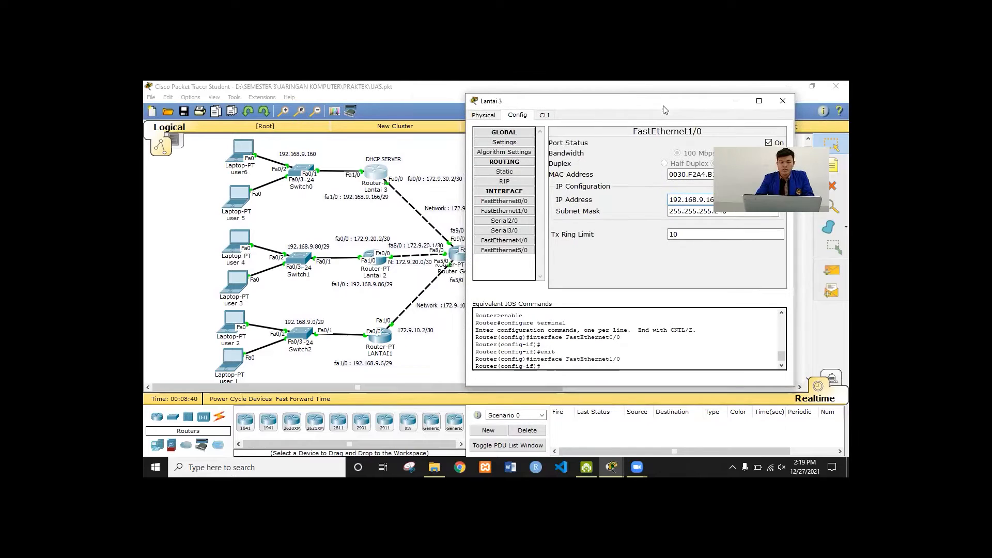
{"action": "left_click", "coordinate": [782, 103]}
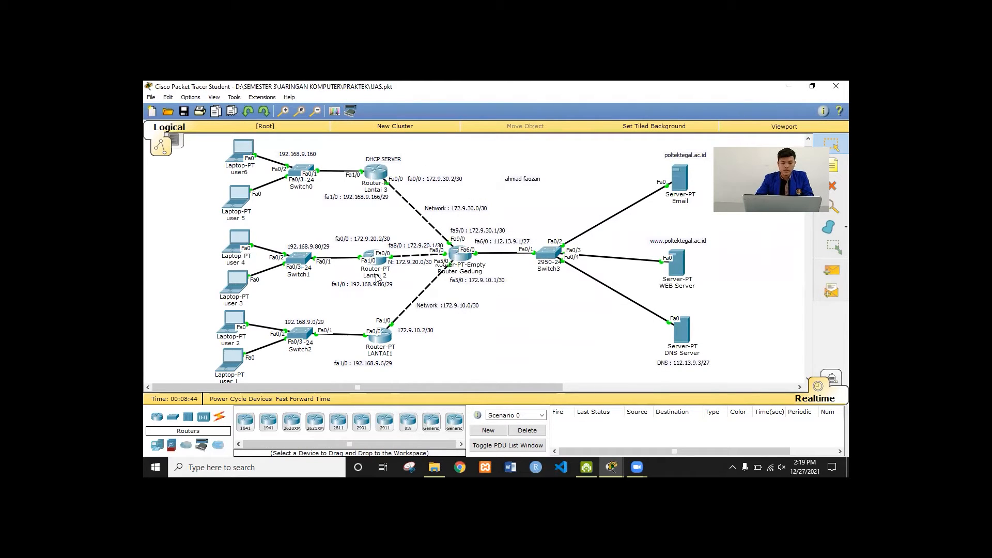
Reopen Router LANTAI1 and bring up its IOS command line
{"action": "left_click", "coordinate": [384, 340]}
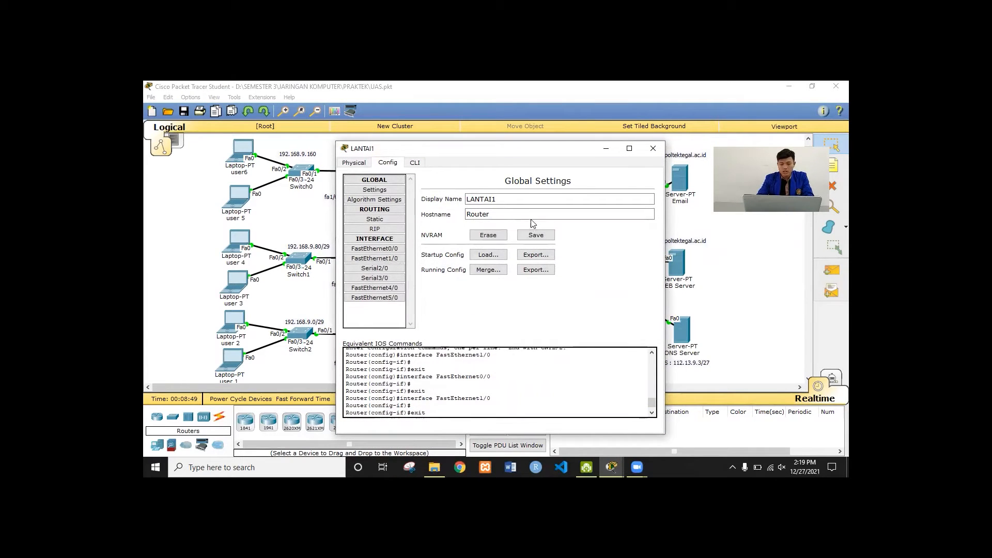
{"action": "left_click", "coordinate": [653, 149]}
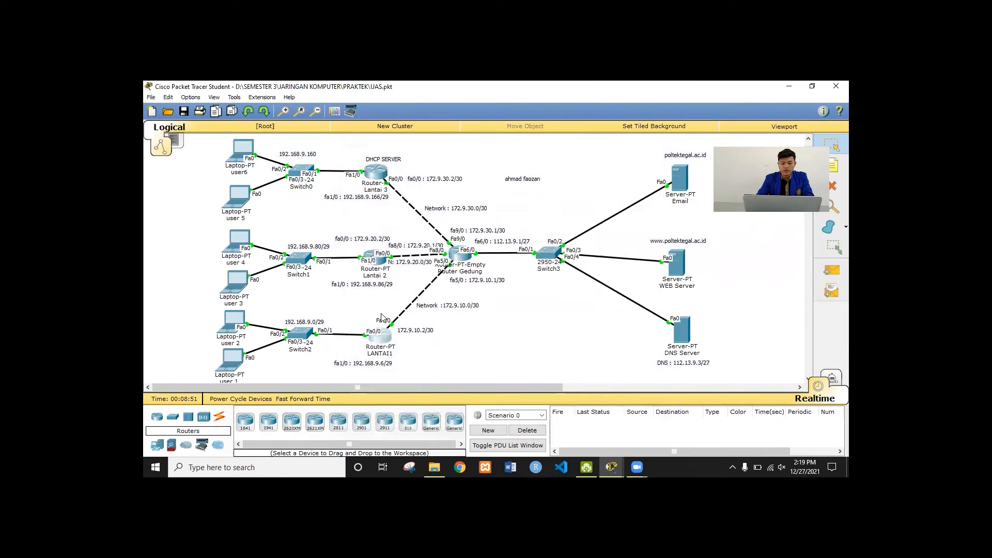
{"action": "left_click", "coordinate": [379, 338]}
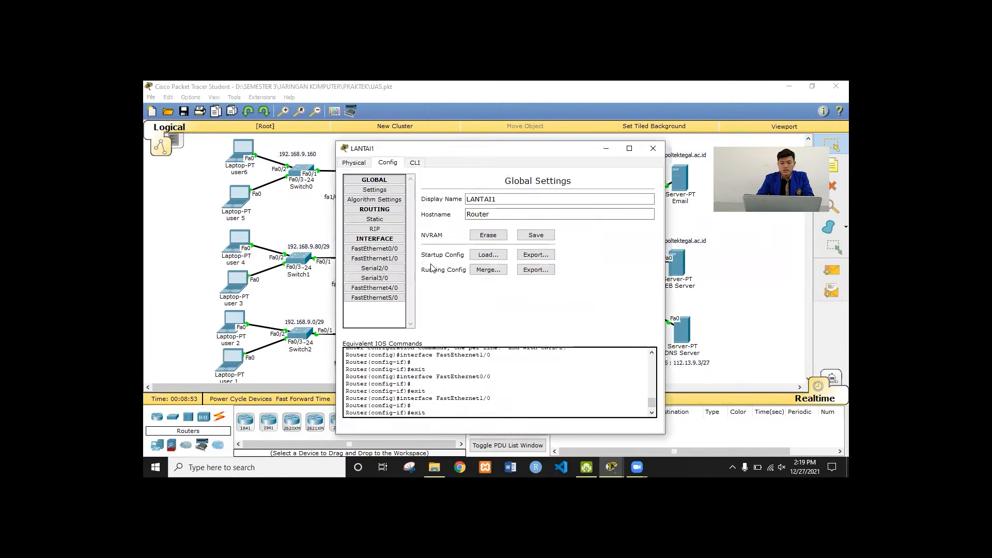
{"action": "left_click_drag", "start_coordinate": [535, 155], "coordinate": [618, 109]}
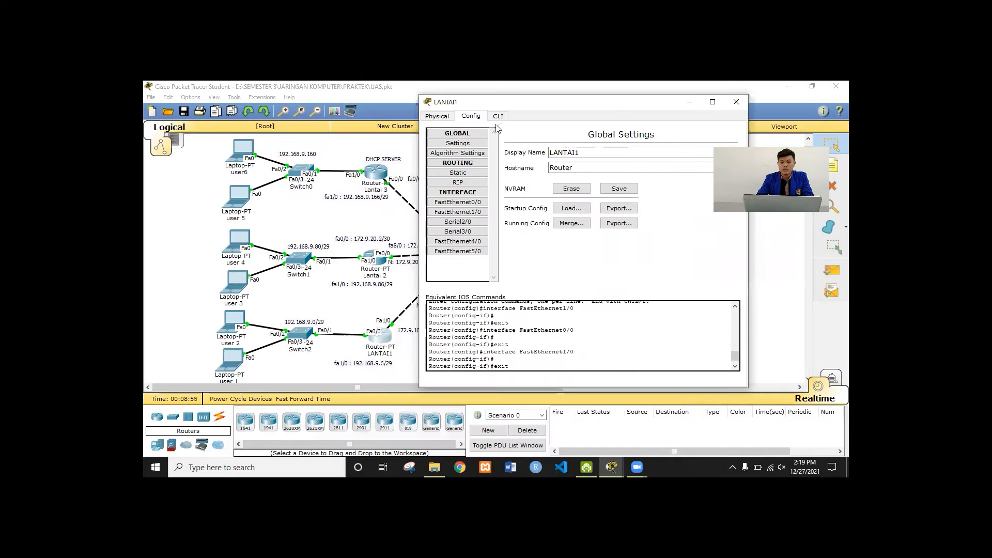
{"action": "left_click", "coordinate": [498, 117]}
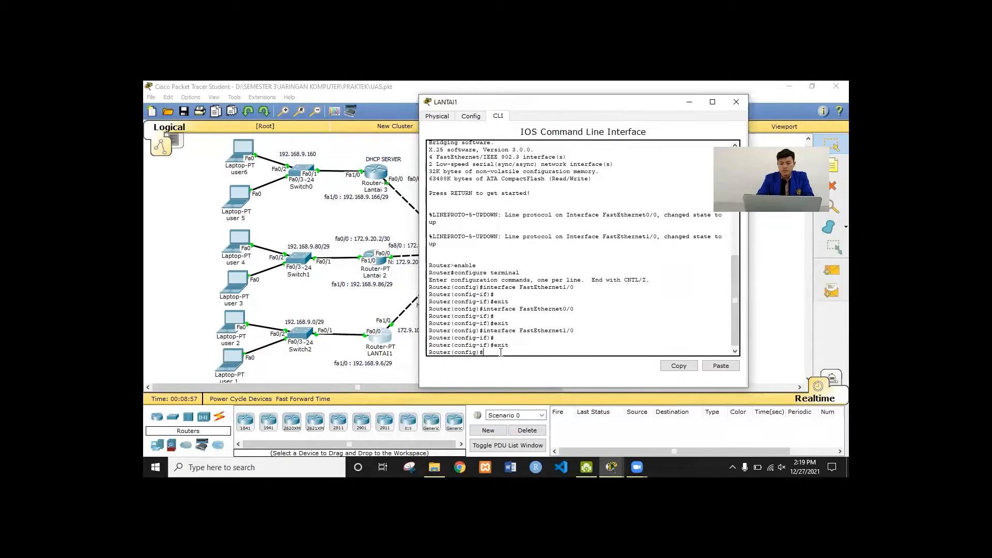
Draft 'ip dhcp pool LANTAI1' and 'network 192.168.9.0 255.255.255.248', erase both, then start 'default-router'
{"action": "type", "text": "ip dhcp poo"}
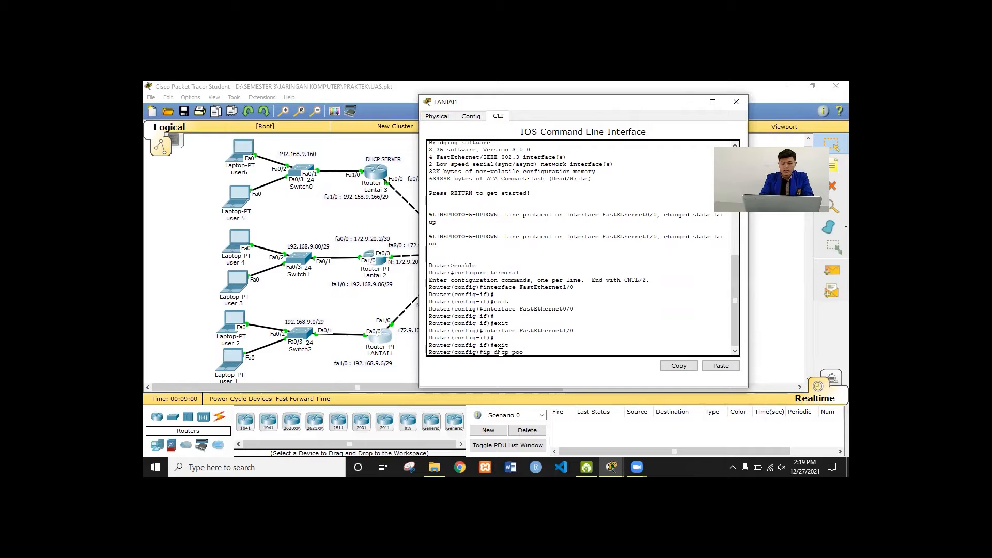
{"action": "type", "text": "l LANTA"}
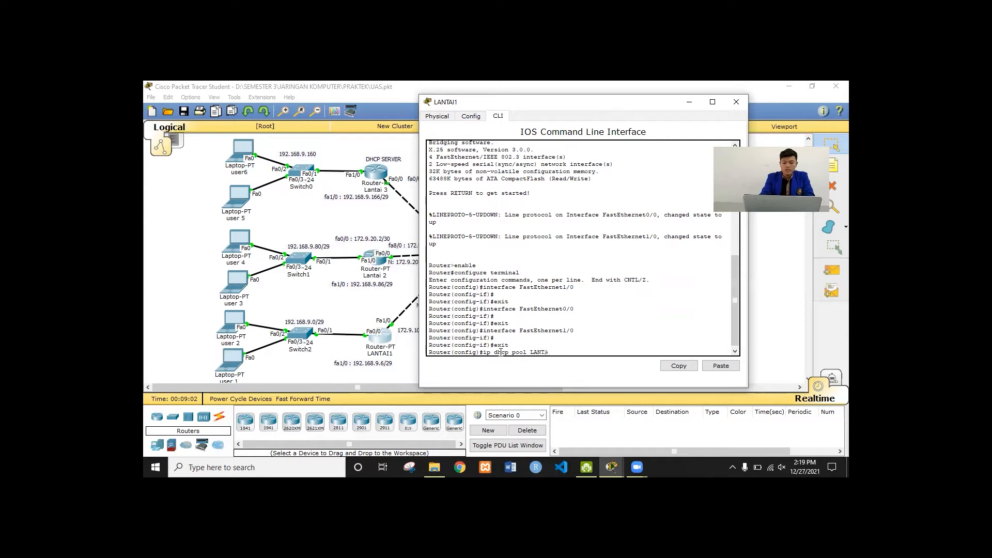
{"action": "type", "text": "I1"}
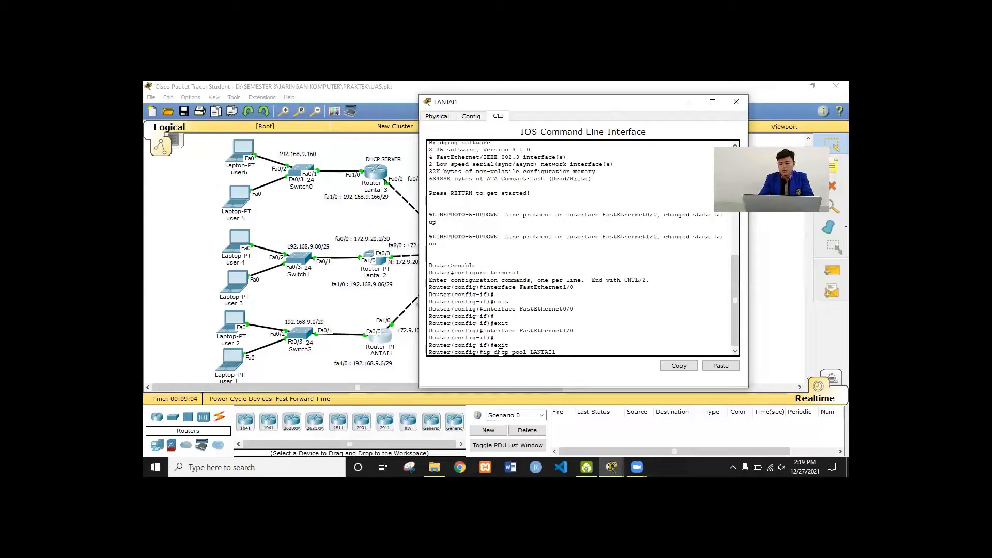
{"action": "key", "text": "BackSpace"}
{"action": "key", "text": "BackSpace"}
{"action": "key", "text": "BackSpace"}
{"action": "key", "text": "BackSpace"}
{"action": "key", "text": "BackSpace"}
{"action": "key", "text": "BackSpace"}
{"action": "key", "text": "BackSpace"}
{"action": "key", "text": "BackSpace"}
{"action": "key", "text": "BackSpace"}
{"action": "key", "text": "BackSpace"}
{"action": "key", "text": "BackSpace"}
{"action": "key", "text": "BackSpace"}
{"action": "key", "text": "BackSpace"}
{"action": "key", "text": "BackSpace"}
{"action": "key", "text": "BackSpace"}
{"action": "key", "text": "BackSpace"}
{"action": "key", "text": "BackSpace"}
{"action": "key", "text": "BackSpace"}
{"action": "key", "text": "BackSpace"}
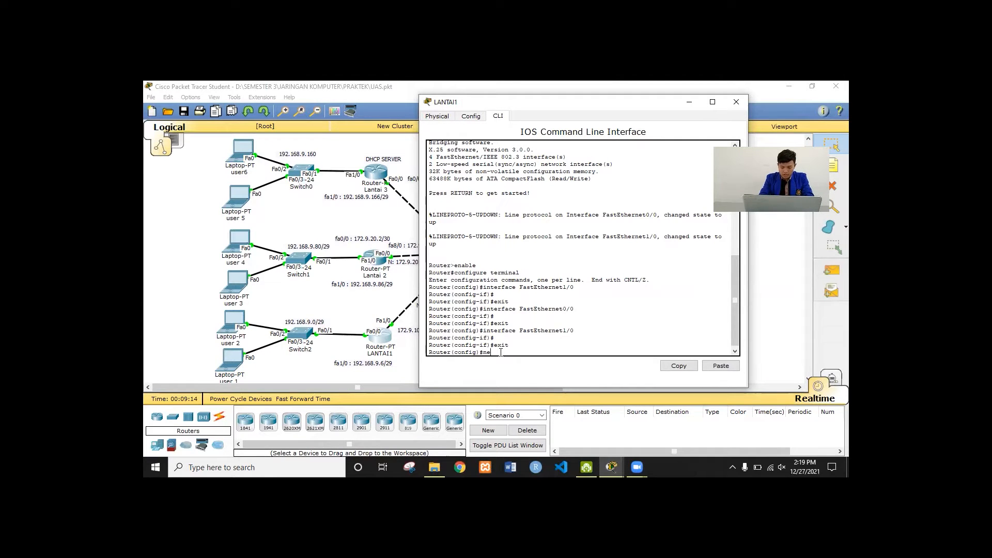
{"action": "type", "text": "work 19"}
{"action": "type", "text": "55.255.2"}
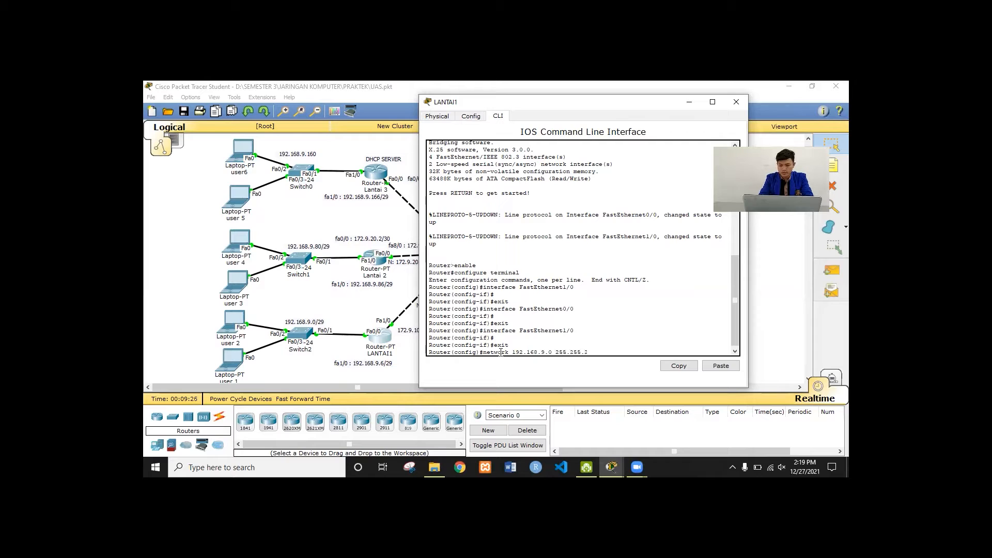
{"action": "type", "text": "55."}
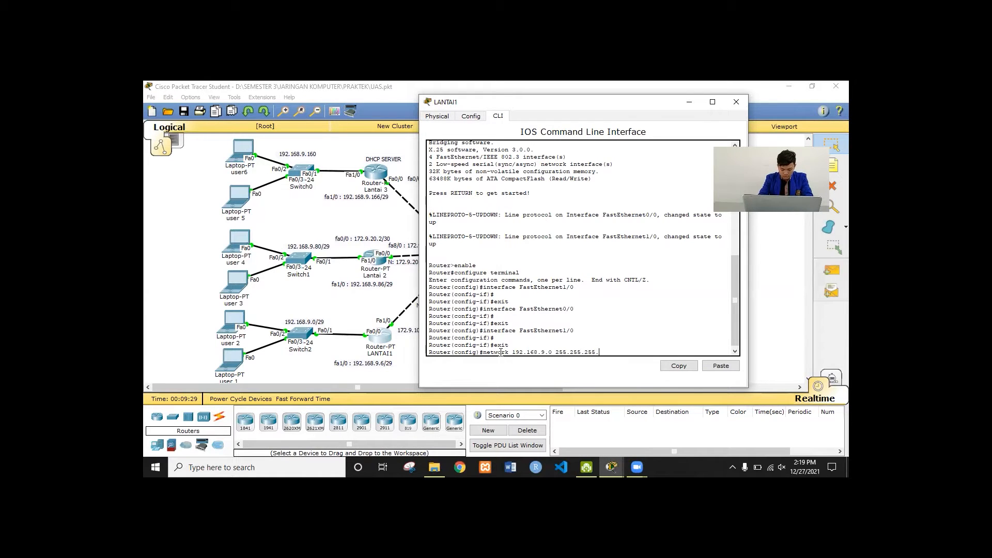
{"action": "type", "text": "248"}
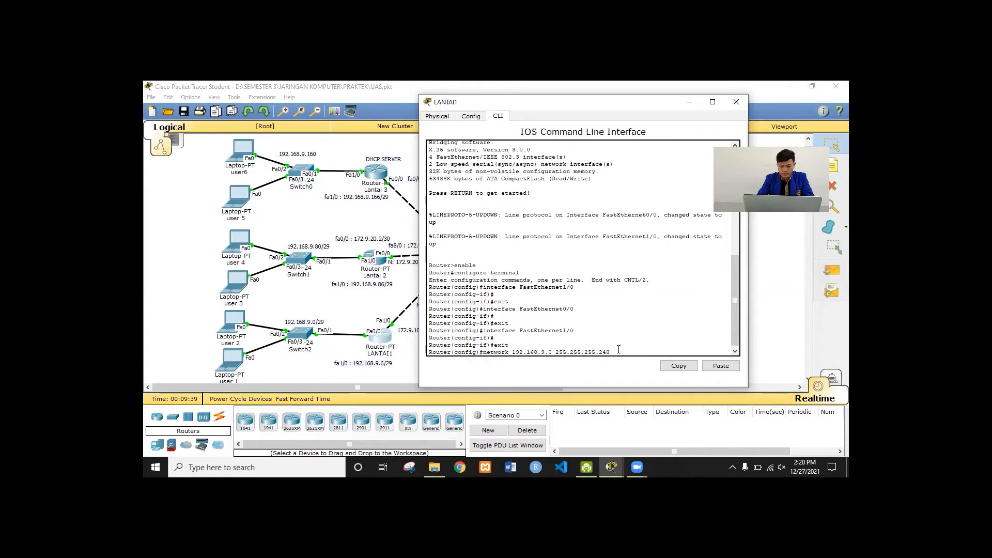
{"action": "key", "text": "BackSpace"}
{"action": "key", "text": "BackSpace"}
{"action": "key", "text": "BackSpace"}
{"action": "key", "text": "BackSpace"}
{"action": "key", "text": "BackSpace"}
{"action": "key", "text": "BackSpace"}
{"action": "key", "text": "BackSpace"}
{"action": "key", "text": "BackSpace"}
{"action": "key", "text": "BackSpace"}
{"action": "key", "text": "BackSpace"}
{"action": "key", "text": "BackSpace"}
{"action": "key", "text": "BackSpace"}
{"action": "key", "text": "BackSpace"}
{"action": "key", "text": "BackSpace"}
{"action": "key", "text": "BackSpace"}
{"action": "key", "text": "BackSpace"}
{"action": "key", "text": "BackSpace"}
{"action": "key", "text": "BackSpace"}
{"action": "key", "text": "BackSpace"}
{"action": "key", "text": "BackSpace"}
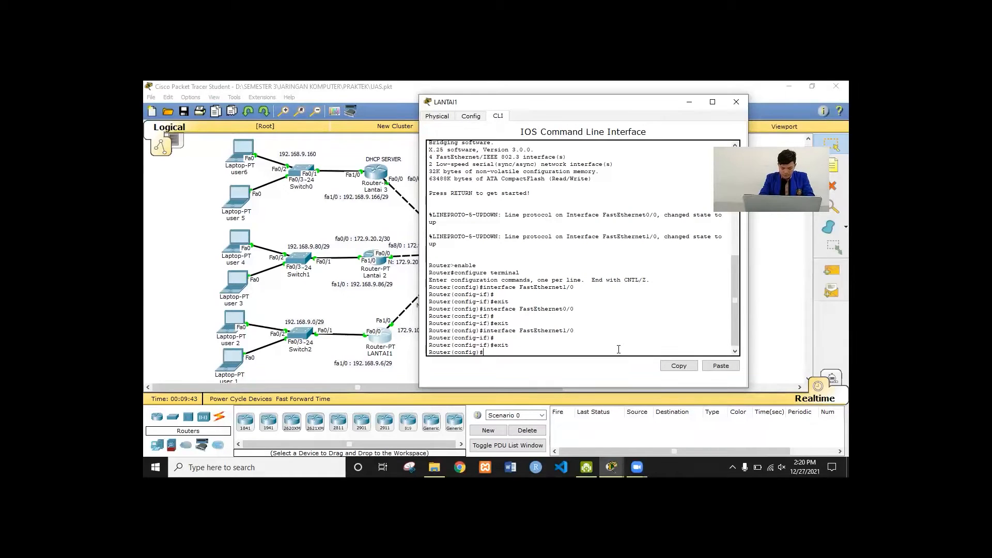
{"action": "type", "text": "default-router"}
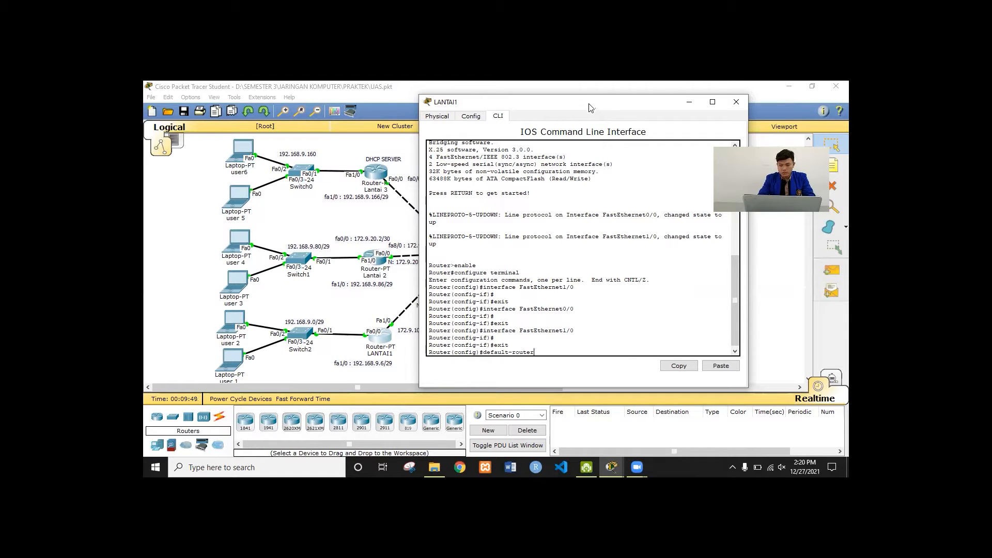
Draft 'default-router 172.9.10.1' and 'dns-server 112.13.9.3' on LANTAI1, erasing each unsent
{"action": "left_click_drag", "start_coordinate": [597, 109], "coordinate": [668, 112]}
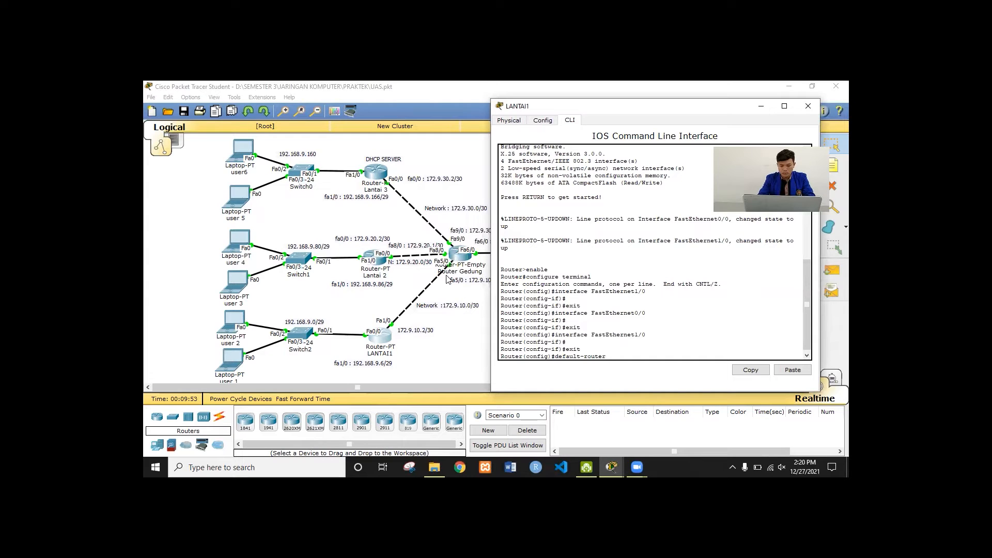
{"action": "type", "text": "192"}
{"action": "key", "text": "BackSpace"}
{"action": "key", "text": "BackSpace"}
{"action": "type", "text": "72."}
{"action": "type", "text": "9.10.1"}
{"action": "key", "text": "BackSpace"}
{"action": "key", "text": "BackSpace"}
{"action": "key", "text": "BackSpace"}
{"action": "key", "text": "BackSpace"}
{"action": "key", "text": "BackSpace"}
{"action": "key", "text": "BackSpace"}
{"action": "key", "text": "BackSpace"}
{"action": "key", "text": "BackSpace"}
{"action": "key", "text": "BackSpace"}
{"action": "key", "text": "BackSpace"}
{"action": "key", "text": "BackSpace"}
{"action": "key", "text": "BackSpace"}
{"action": "key", "text": "BackSpace"}
{"action": "key", "text": "BackSpace"}
{"action": "key", "text": "BackSpace"}
{"action": "key", "text": "BackSpace"}
{"action": "key", "text": "BackSpace"}
{"action": "key", "text": "BackSpace"}
{"action": "key", "text": "BackSpace"}
{"action": "key", "text": "BackSpace"}
{"action": "left_click_drag", "start_coordinate": [620, 108], "coordinate": [360, 140]}
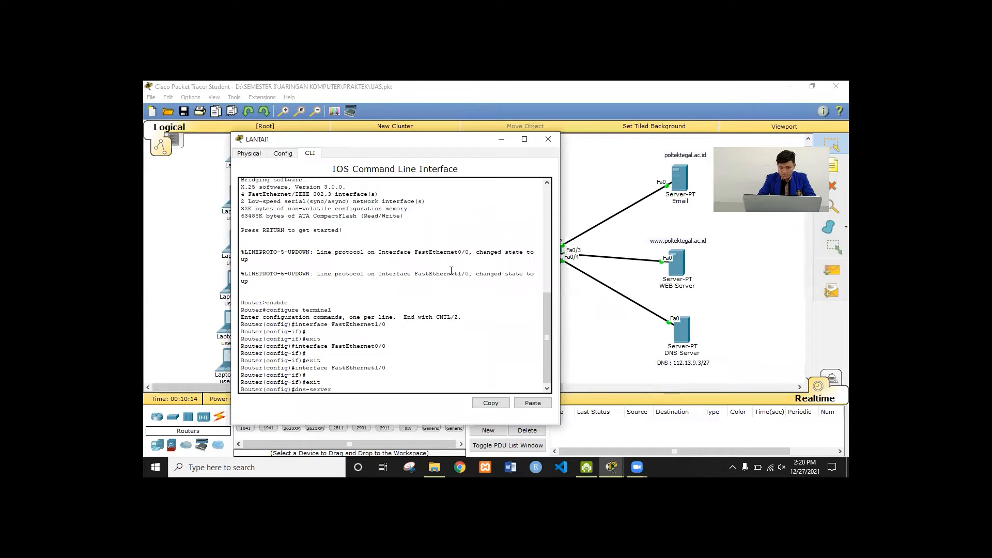
{"action": "type", "text": "12."}
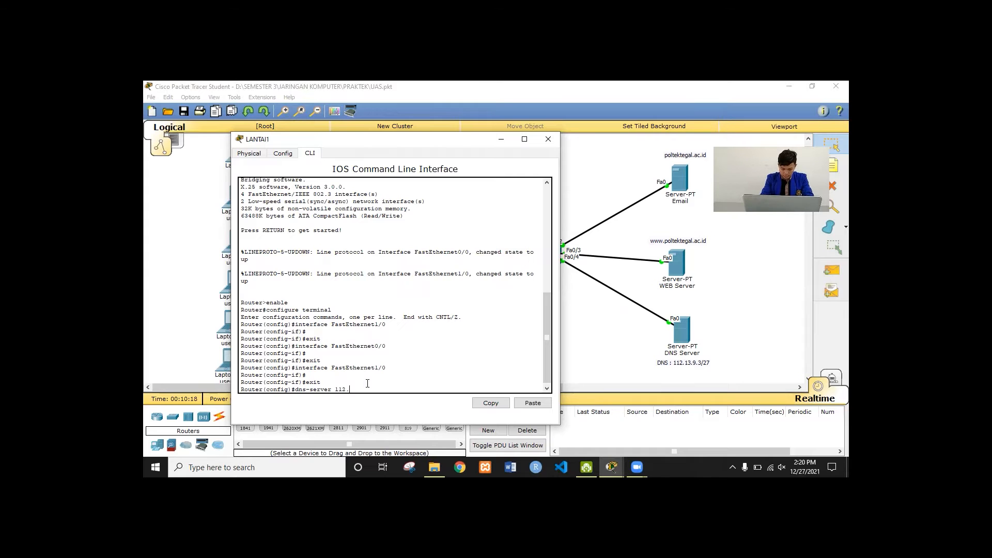
{"action": "type", "text": "13.9.3"}
{"action": "key", "text": "BackSpace"}
{"action": "key", "text": "BackSpace"}
{"action": "key", "text": "BackSpace"}
{"action": "key", "text": "BackSpace"}
{"action": "key", "text": "BackSpace"}
{"action": "key", "text": "BackSpace"}
{"action": "key", "text": "BackSpace"}
{"action": "key", "text": "BackSpace"}
{"action": "key", "text": "BackSpace"}
{"action": "key", "text": "BackSpace"}
{"action": "key", "text": "BackSpace"}
{"action": "key", "text": "BackSpace"}
{"action": "key", "text": "BackSpace"}
{"action": "key", "text": "BackSpace"}
{"action": "key", "text": "BackSpace"}
{"action": "key", "text": "BackSpace"}
{"action": "key", "text": "BackSpace"}
{"action": "key", "text": "BackSpace"}
{"action": "key", "text": "BackSpace"}
{"action": "key", "text": "BackSpace"}
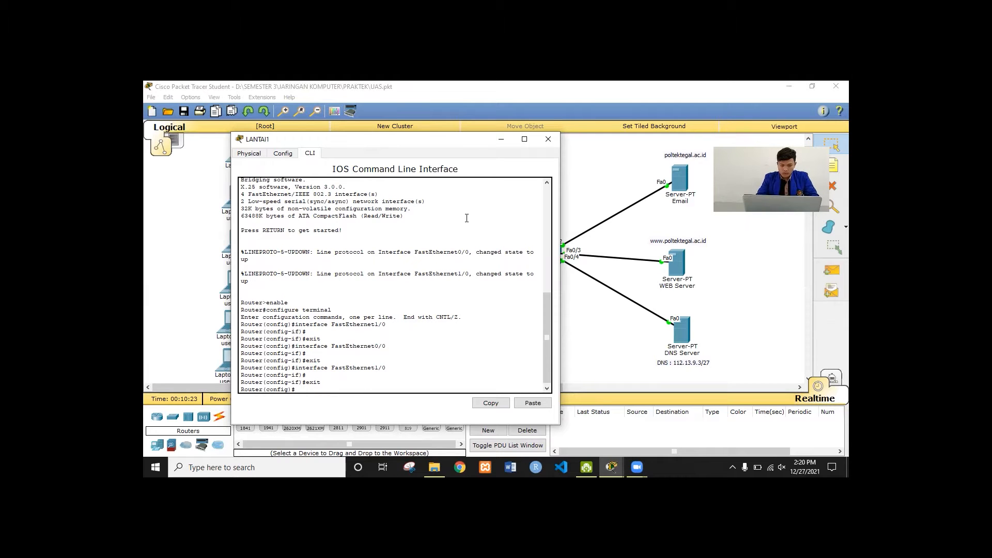
Close the LANTAI1 console and check the fa0/0 172.9.20.2/30 and fa8/0 172.9.20.1/30 labels
{"action": "left_click", "coordinate": [548, 142]}
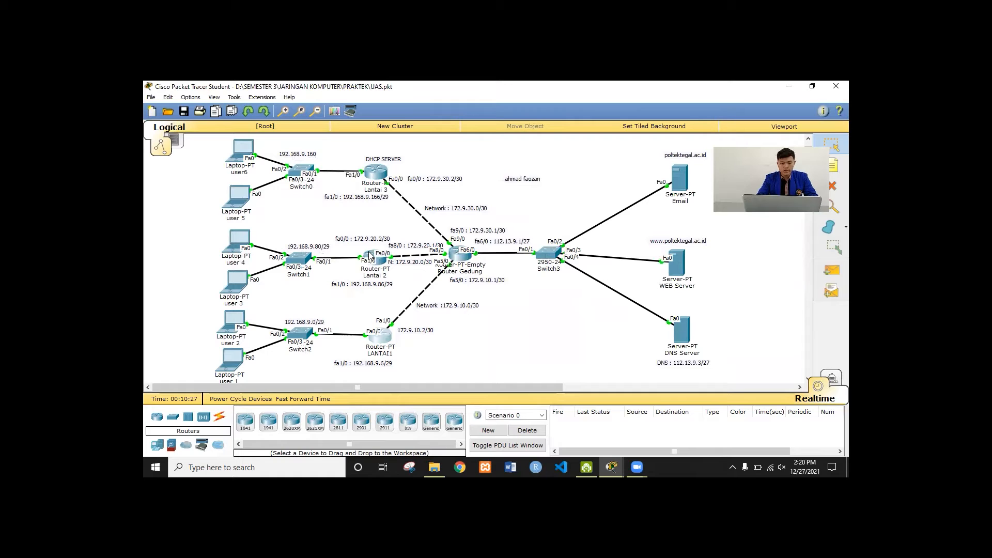
{"action": "left_click", "coordinate": [332, 236]}
{"action": "left_click", "coordinate": [331, 231]}
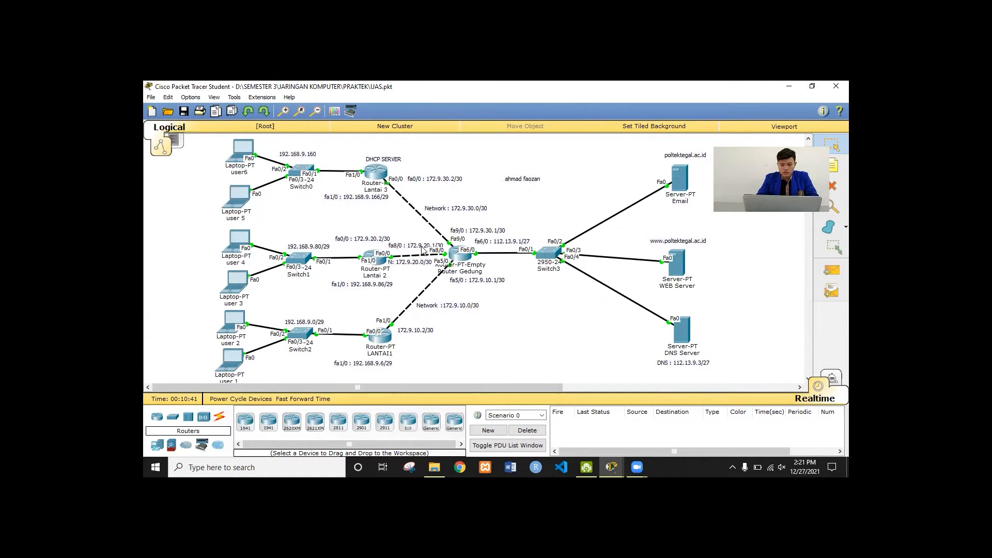
{"action": "left_click", "coordinate": [422, 248]}
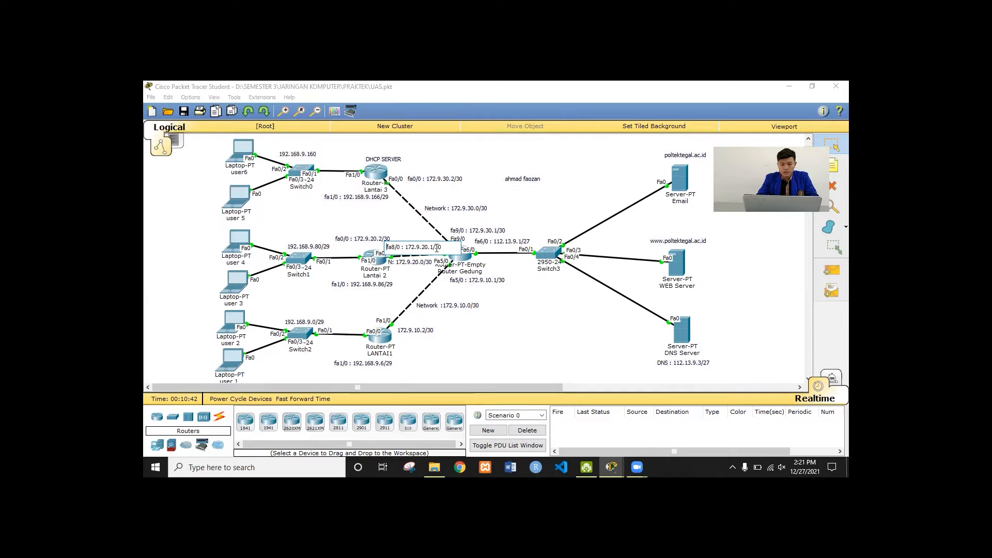
{"action": "left_click", "coordinate": [364, 217]}
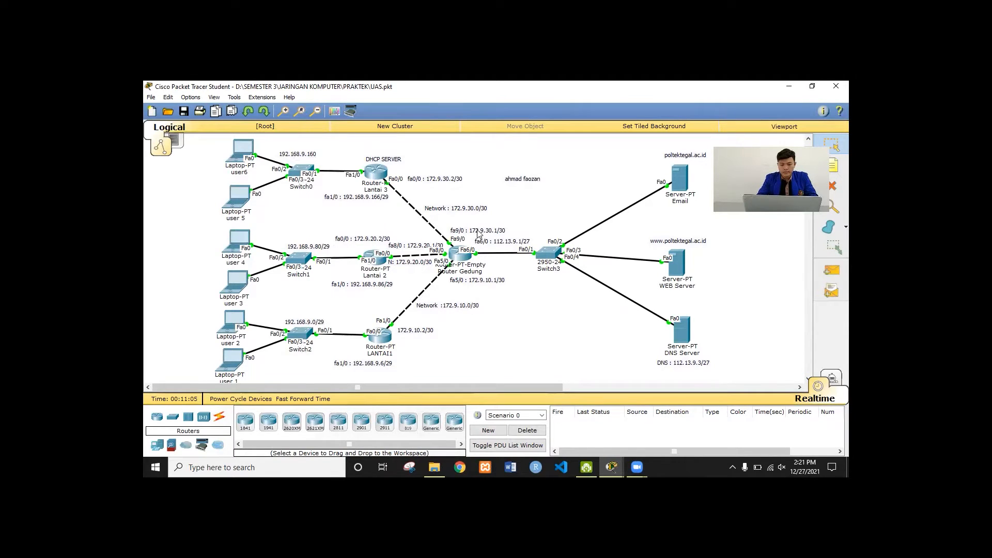
Check the fa9/0 172.9.30.1/30 and DNS 112.13.9.3/27 labels, then open Router Gedung
{"action": "double_click", "coordinate": [491, 232]}
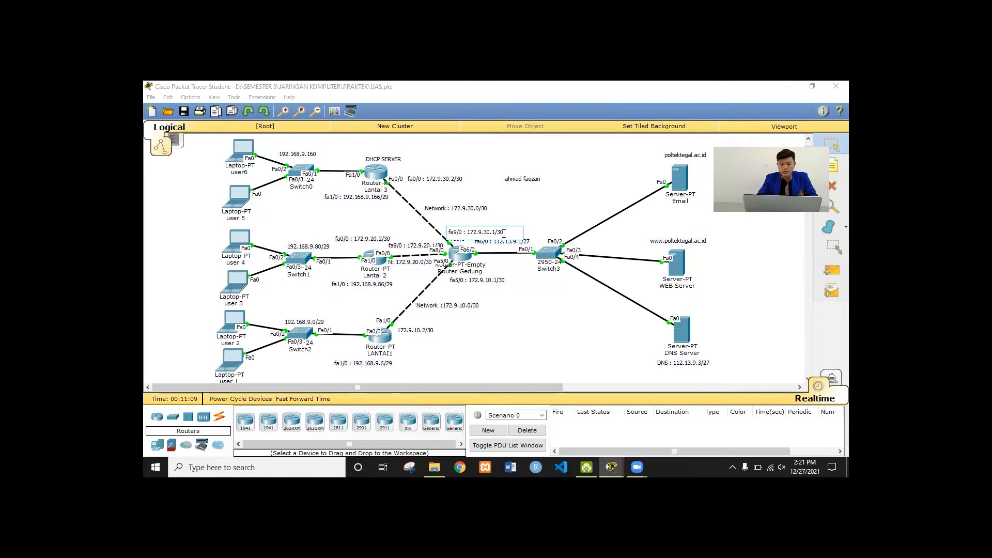
{"action": "left_click", "coordinate": [487, 176]}
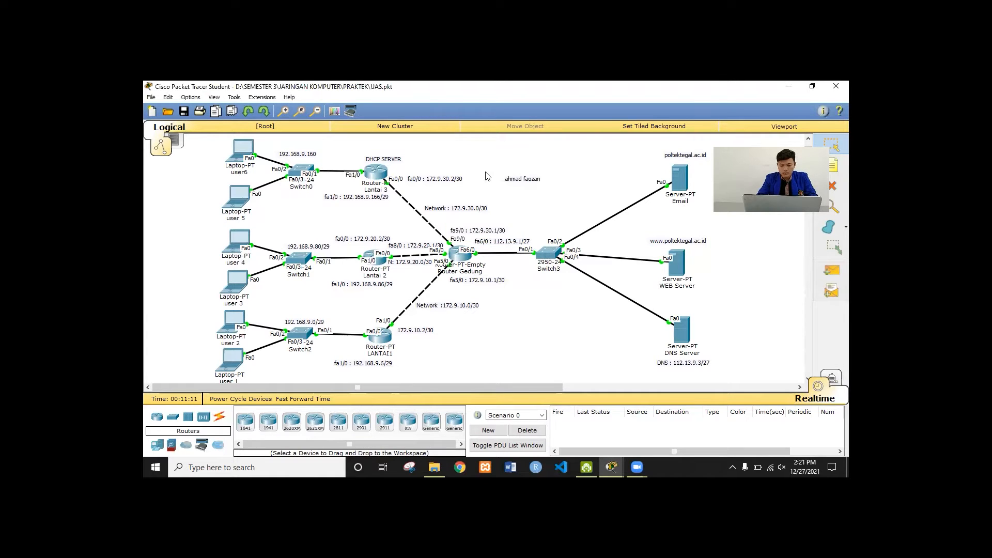
{"action": "double_click", "coordinate": [704, 364]}
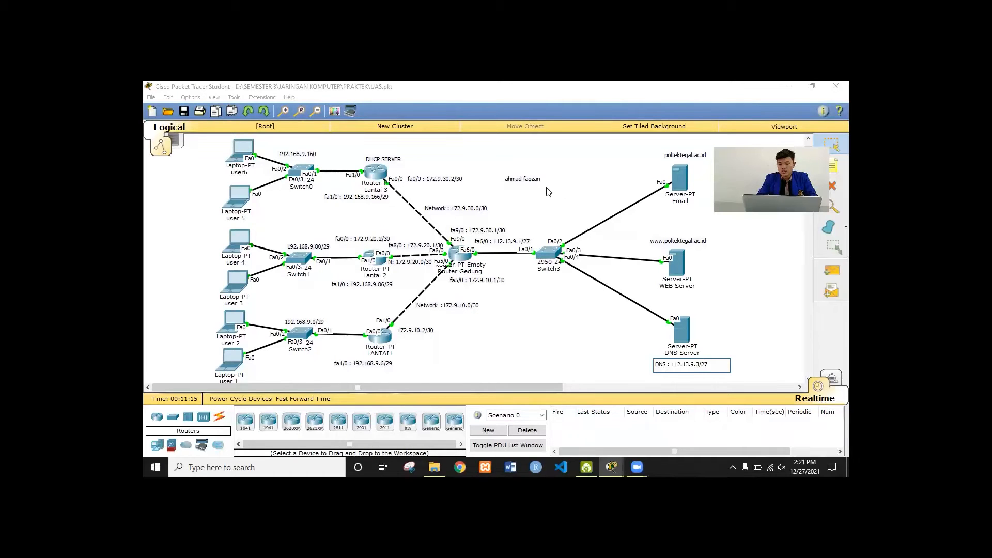
{"action": "left_click", "coordinate": [568, 198]}
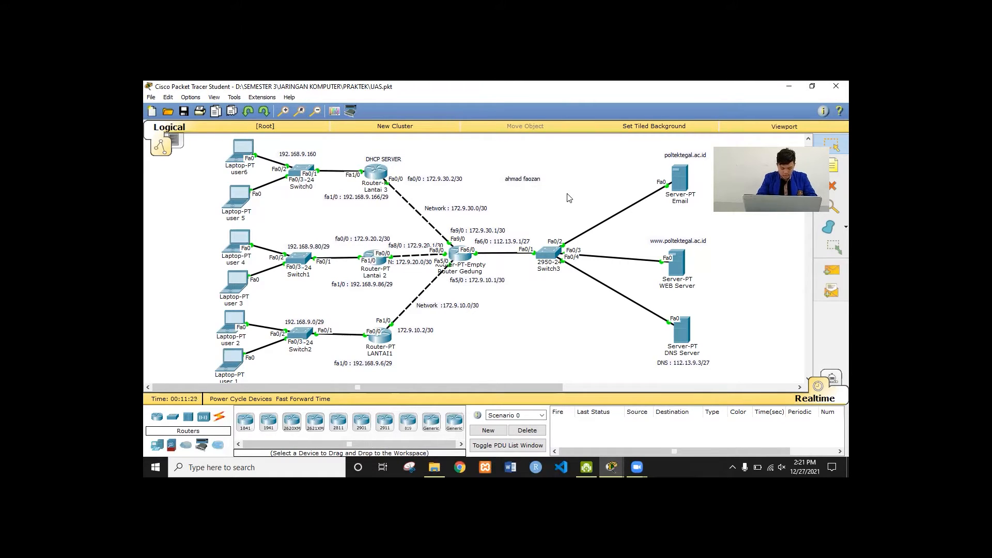
{"action": "left_click", "coordinate": [456, 258]}
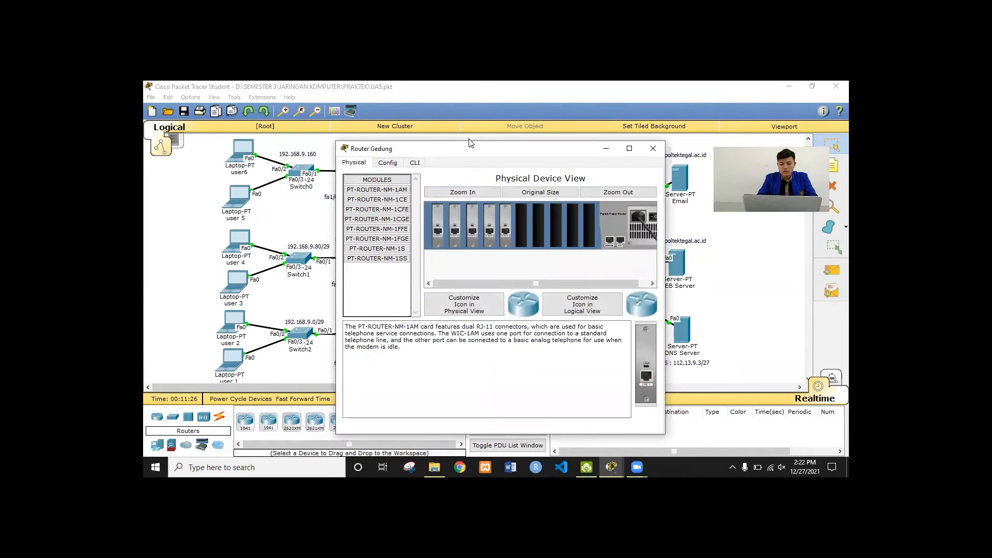
{"action": "left_click_drag", "start_coordinate": [495, 145], "coordinate": [449, 147]}
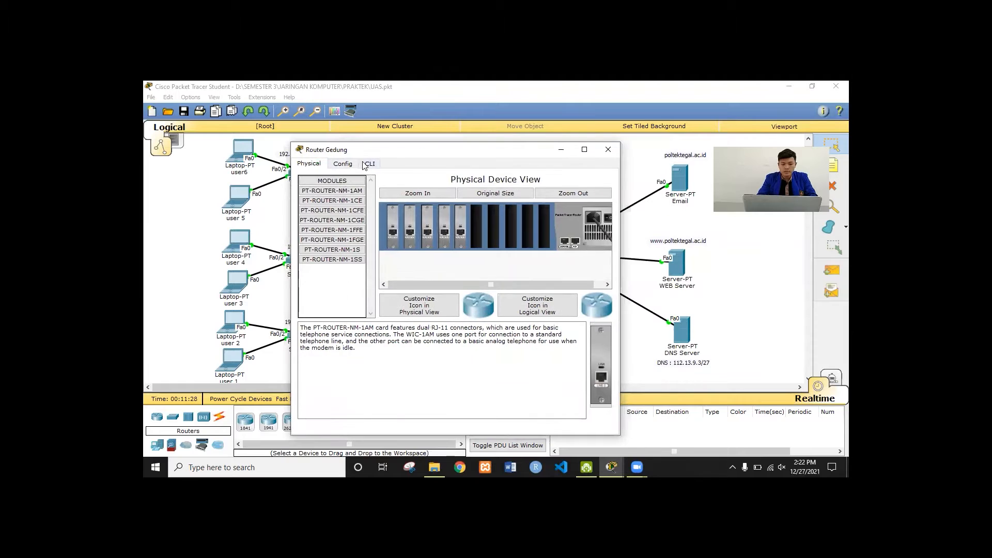
{"action": "left_click", "coordinate": [343, 163]}
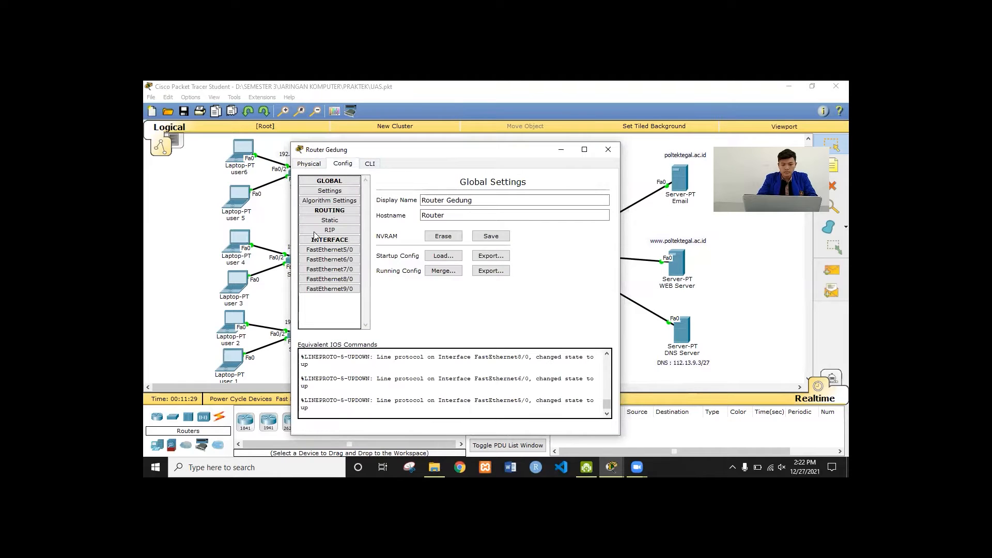
{"action": "left_click", "coordinate": [341, 250]}
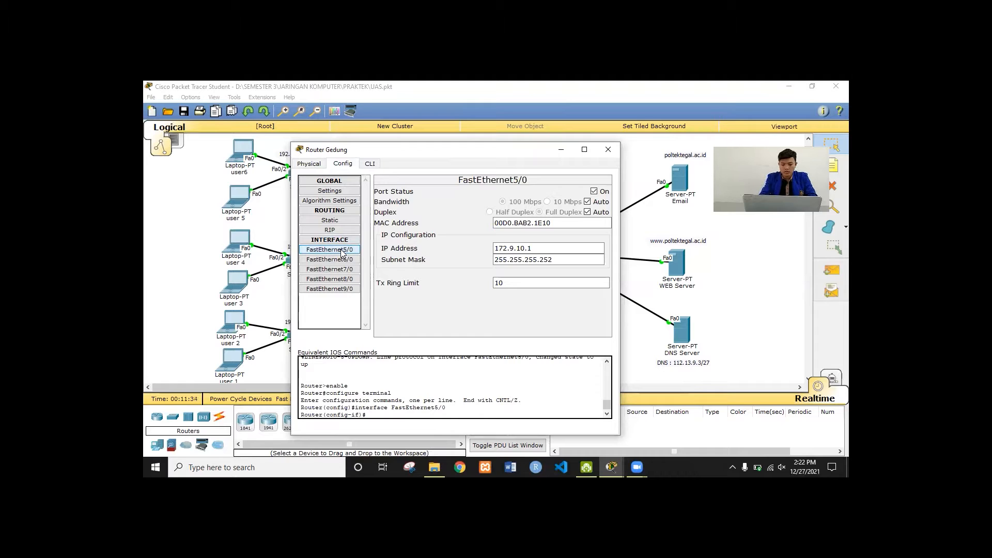
{"action": "key", "text": "XF86MonBrightnessUp"}
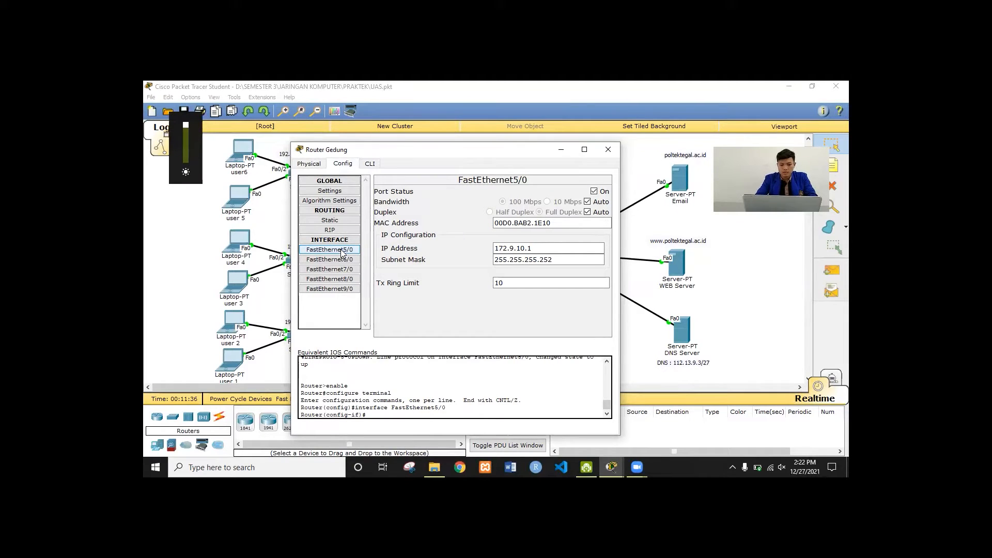
{"action": "left_click", "coordinate": [341, 251]}
{"action": "left_click", "coordinate": [550, 251]}
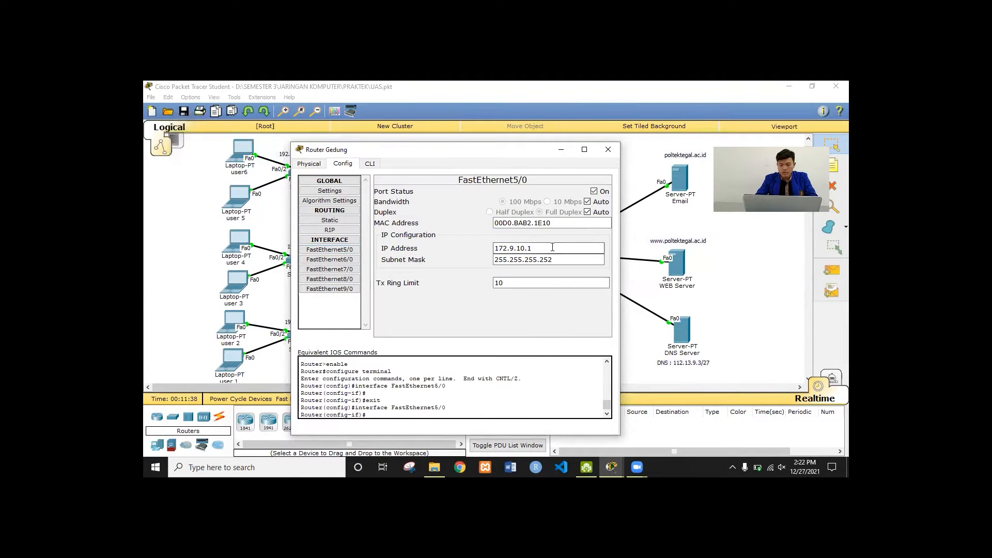
{"action": "left_click", "coordinate": [351, 260]}
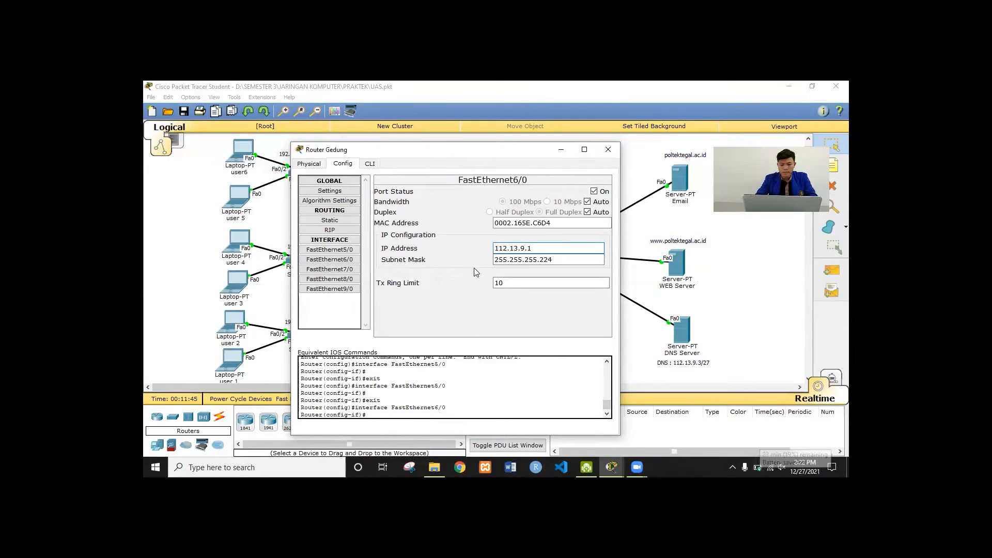
{"action": "left_click", "coordinate": [343, 271]}
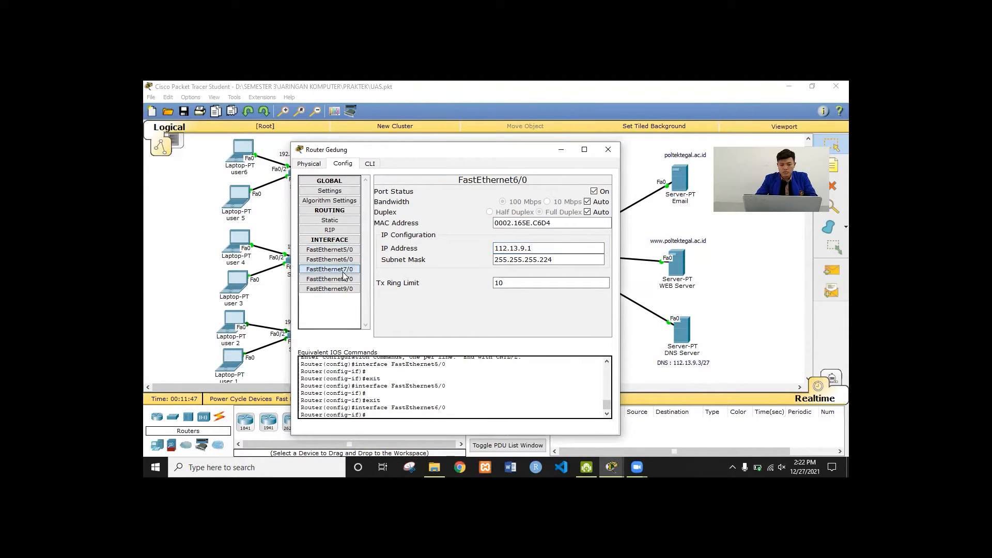
{"action": "left_click", "coordinate": [345, 279]}
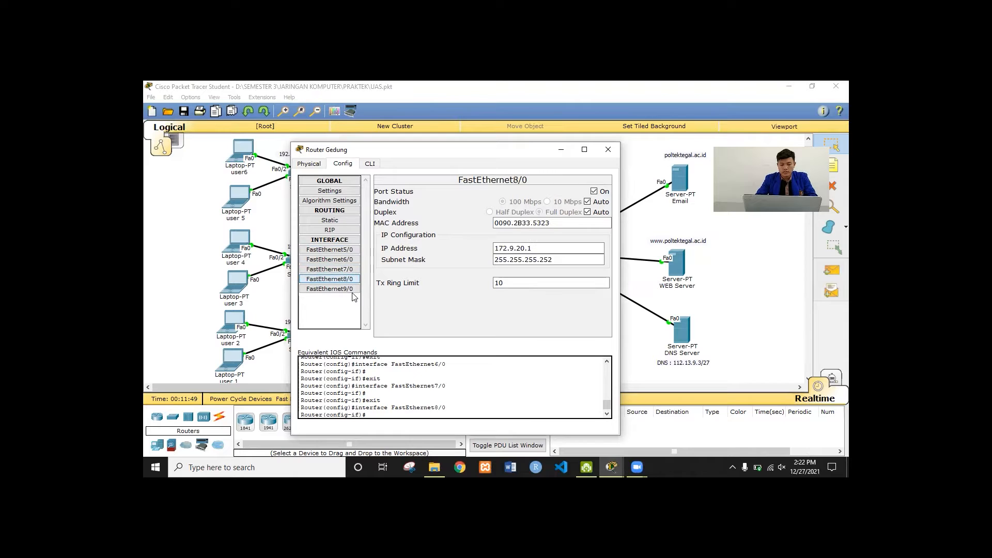
{"action": "left_click", "coordinate": [548, 249]}
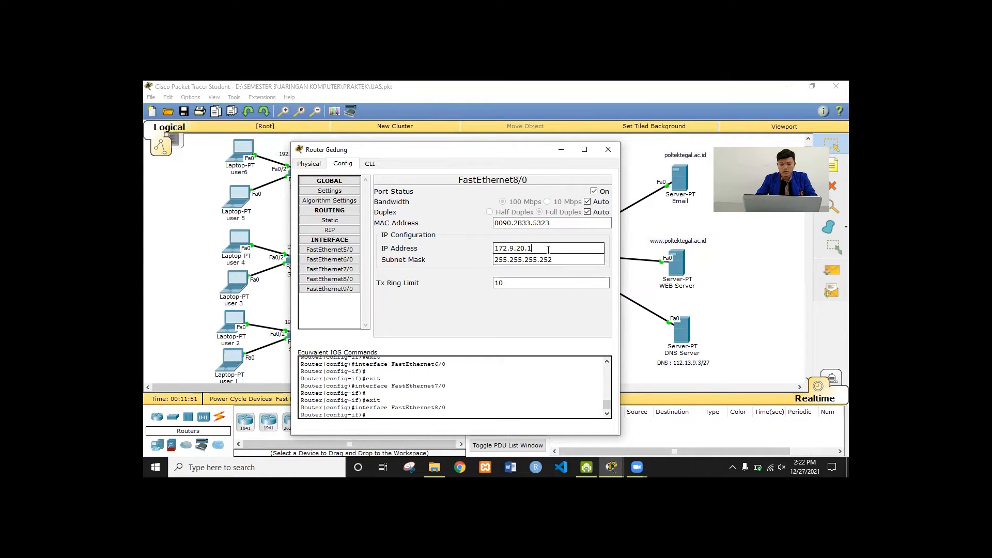
{"action": "left_click", "coordinate": [348, 291]}
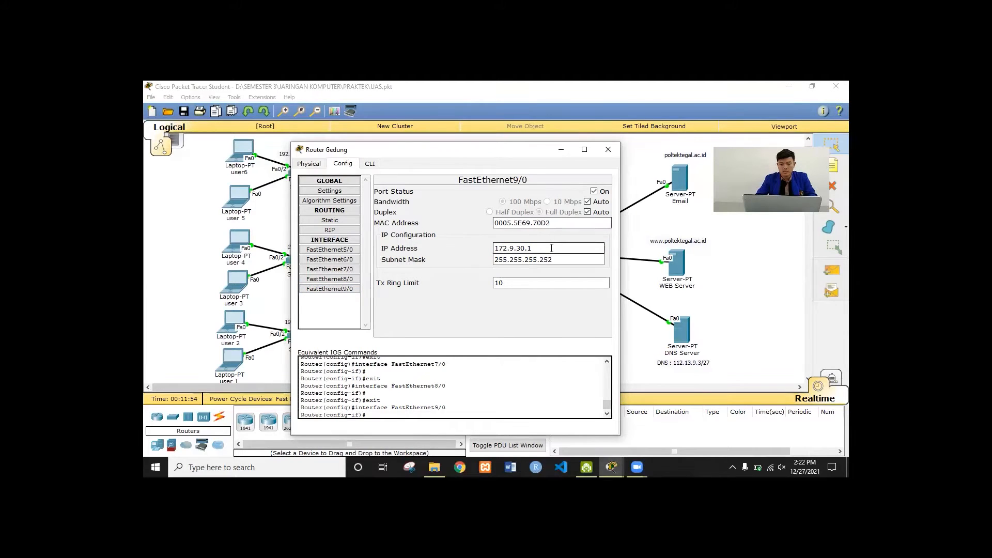
{"action": "left_click", "coordinate": [331, 220]}
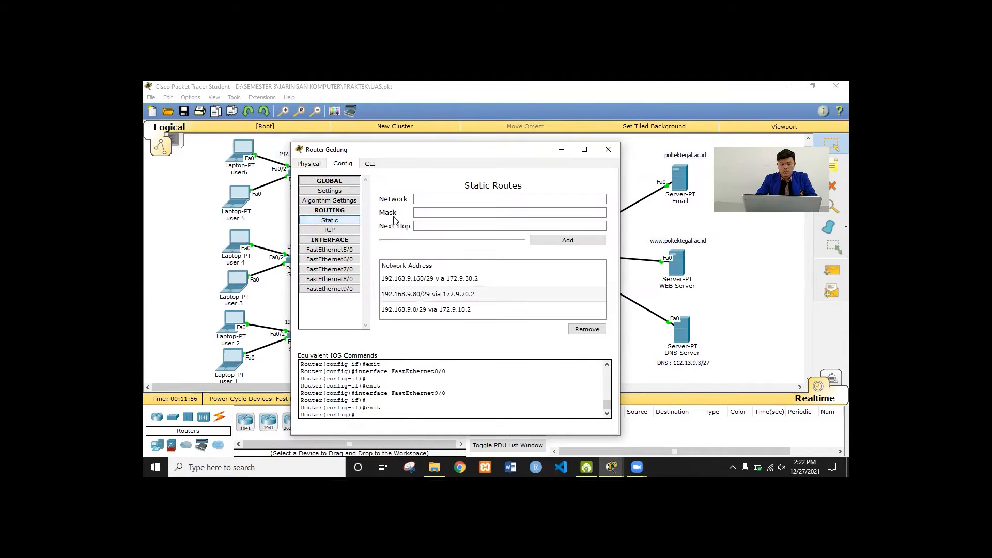
{"action": "left_click", "coordinate": [447, 280]}
{"action": "key", "text": "Down"}
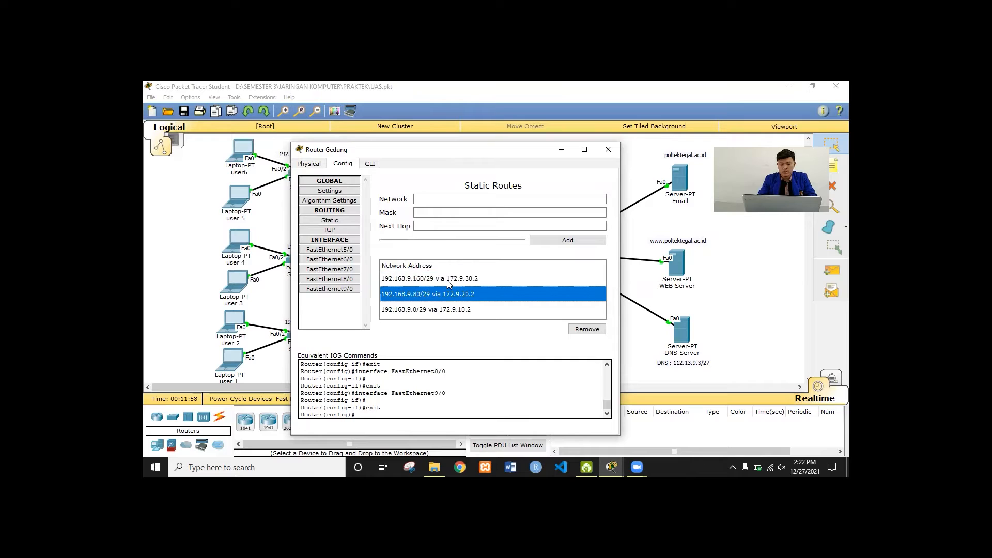
{"action": "left_click", "coordinate": [448, 280]}
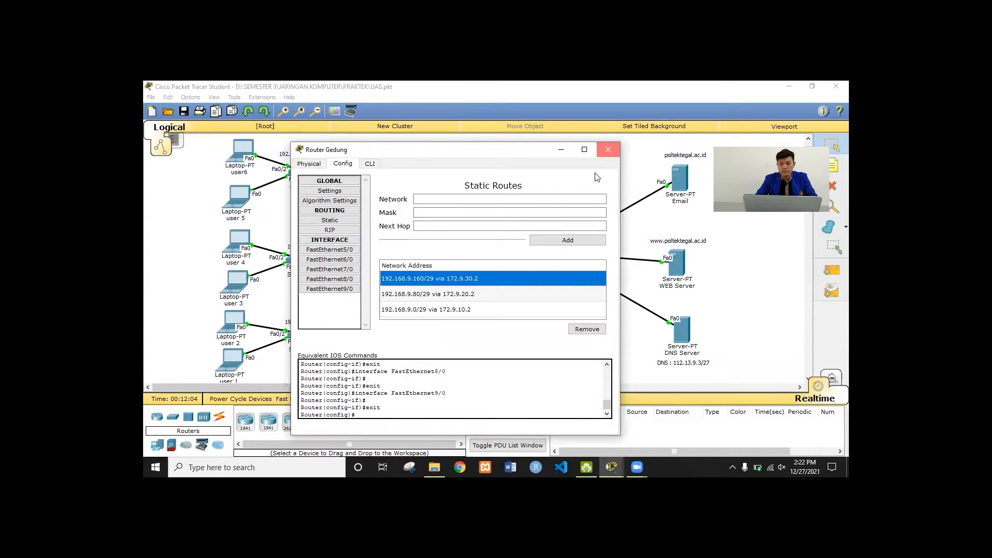
{"action": "left_click", "coordinate": [681, 171]}
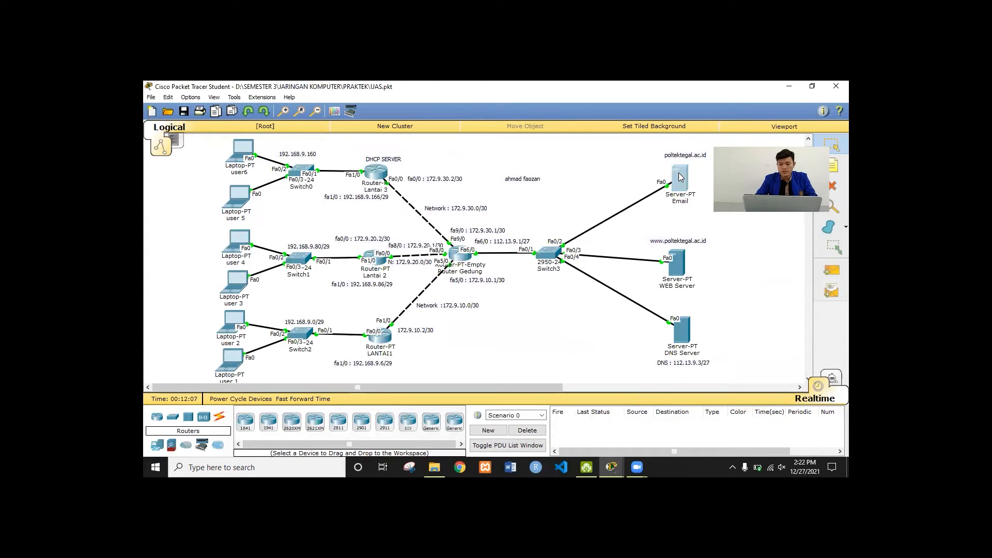
Open the Email server's configuration and confirm gateway 112.13.9.1 and DNS server 112.13.9.3
{"action": "left_click", "coordinate": [677, 173]}
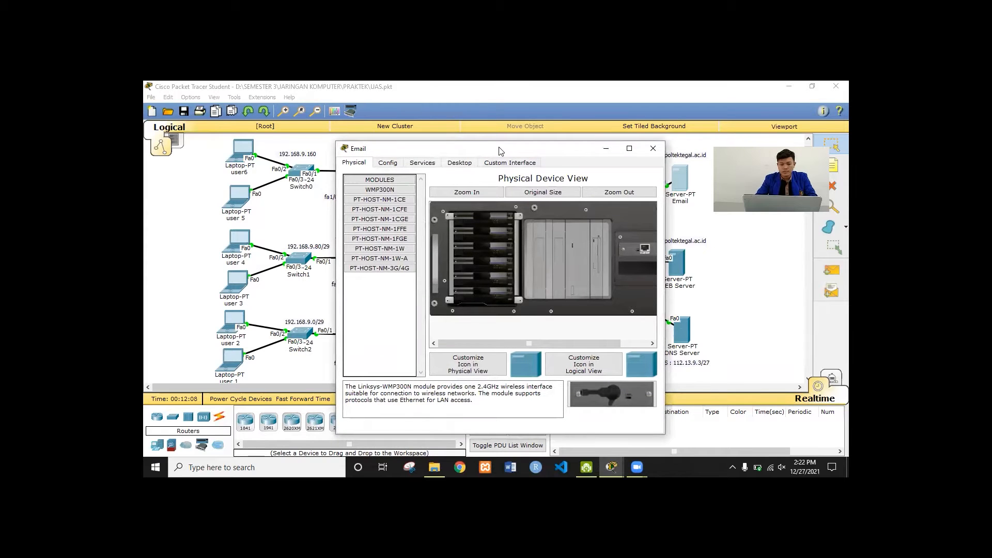
{"action": "left_click_drag", "start_coordinate": [374, 133], "coordinate": [206, 129]}
{"action": "left_click", "coordinate": [220, 145]}
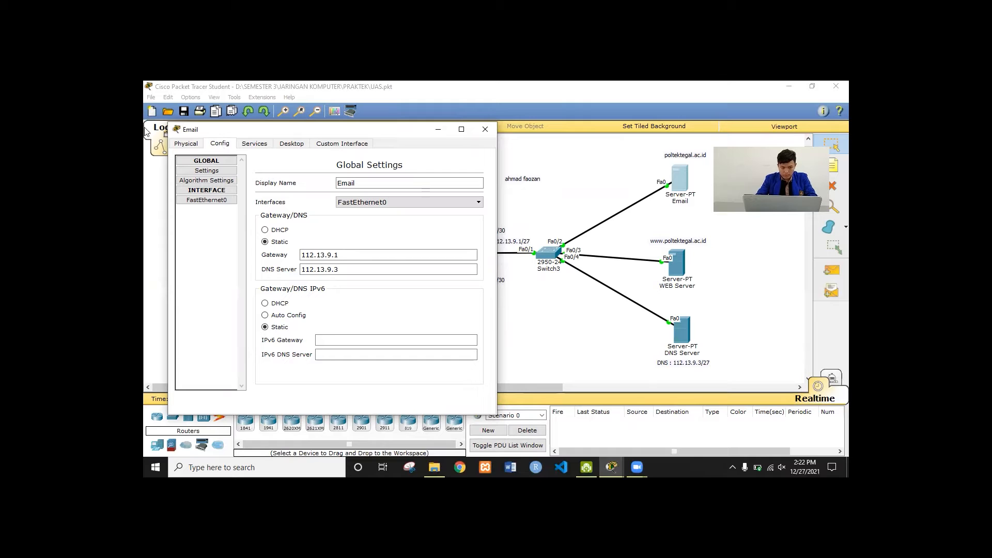
{"action": "left_click", "coordinate": [221, 200]}
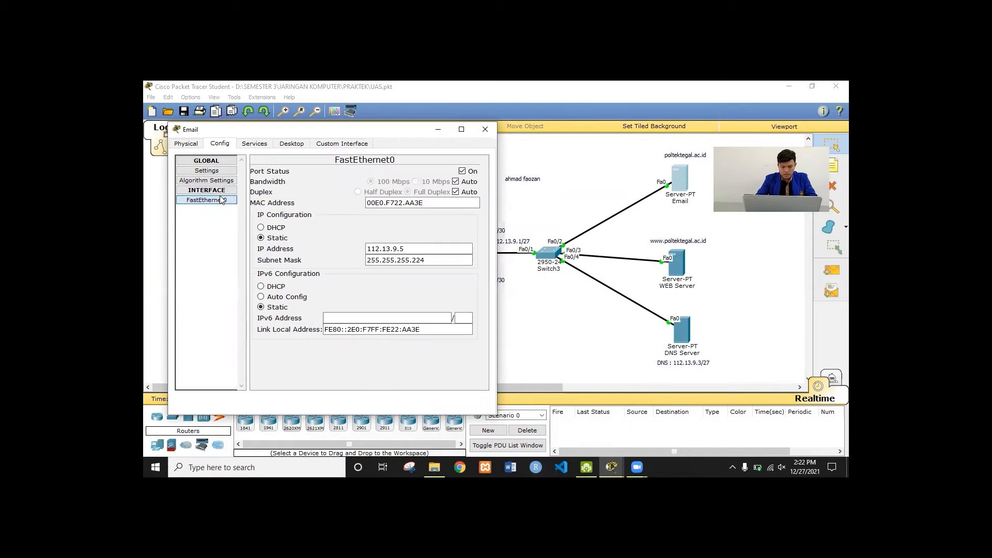
{"action": "left_click", "coordinate": [217, 173]}
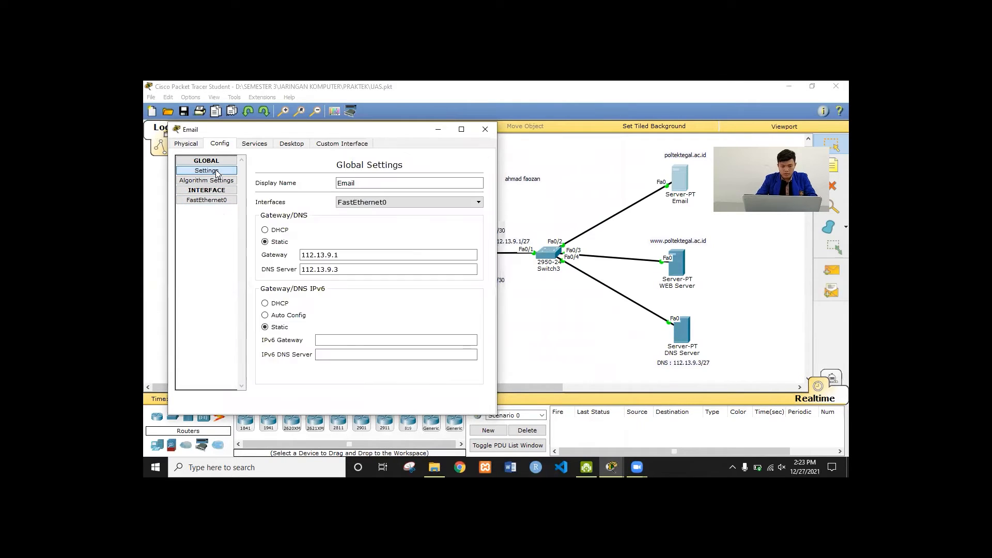
{"action": "left_click", "coordinate": [342, 256]}
{"action": "left_click", "coordinate": [348, 269]}
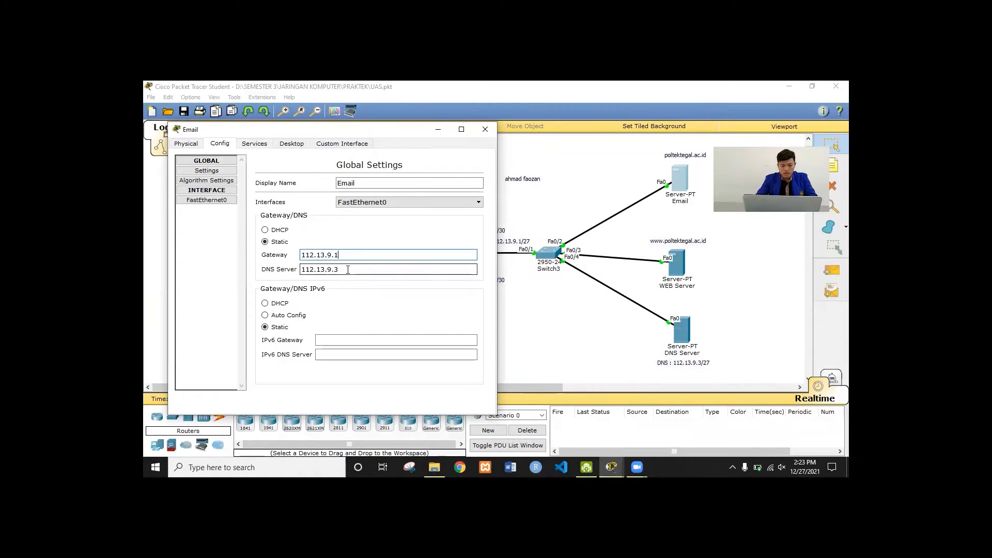
Confirm the Email server's FastEthernet0 is 112.13.9.5 with mask 255.255.255.224, then view its HTTP service
{"action": "left_click", "coordinate": [211, 200]}
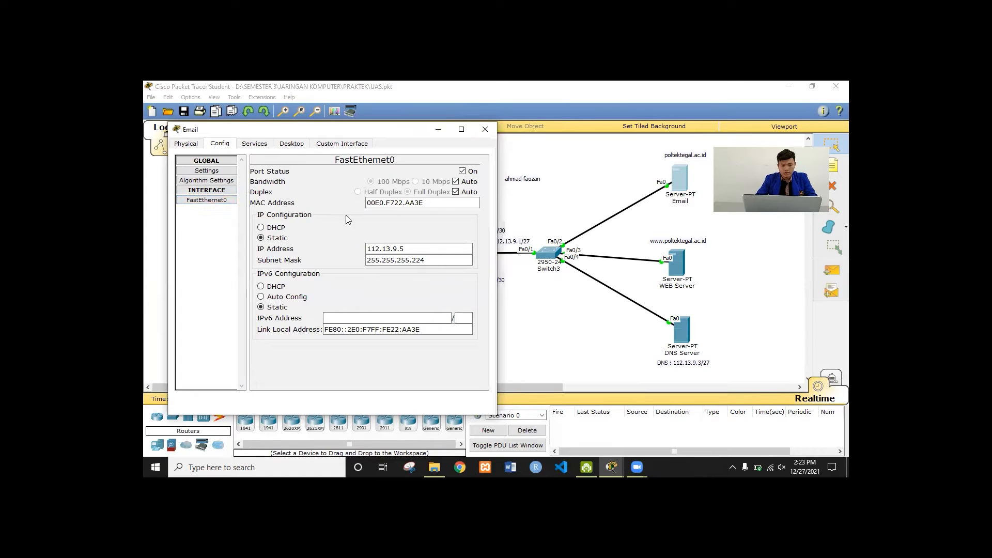
{"action": "left_click", "coordinate": [423, 250]}
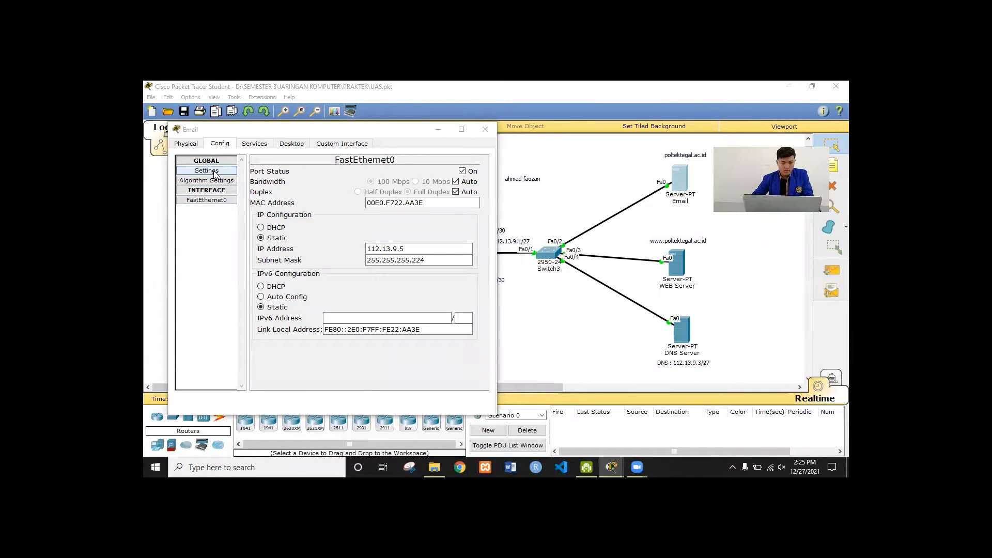
{"action": "left_click", "coordinate": [442, 250]}
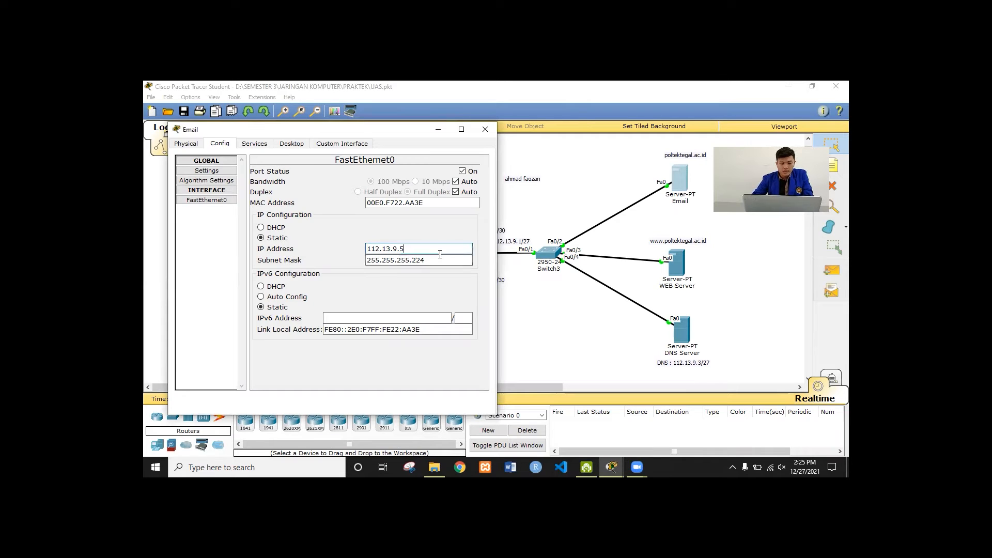
{"action": "left_click", "coordinate": [441, 260]}
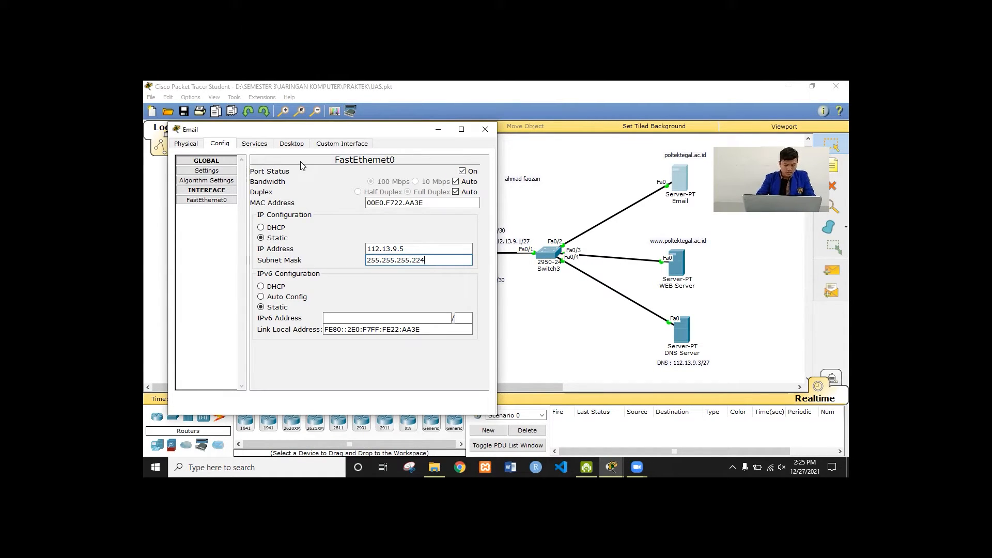
{"action": "left_click", "coordinate": [255, 145]}
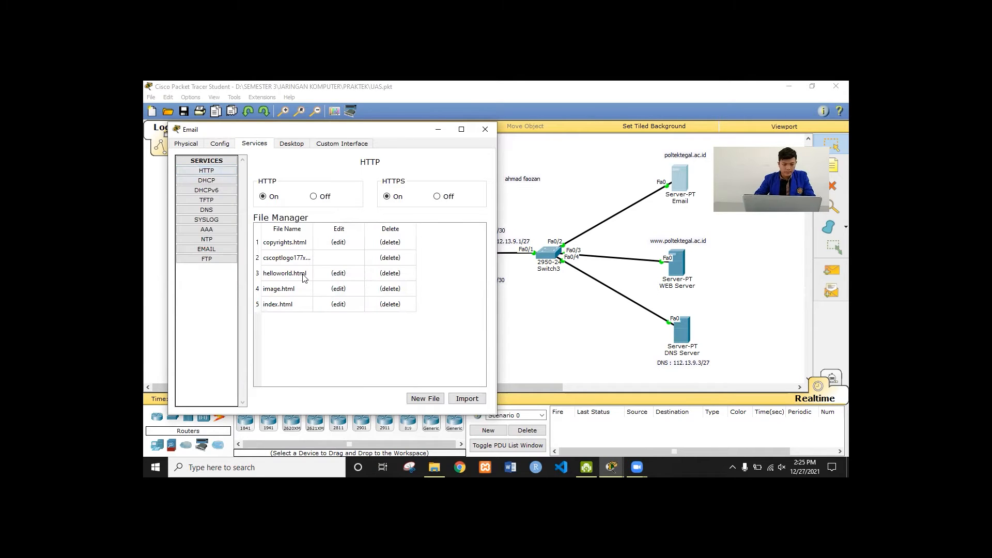
Re-save the Email server's index.html reading 'Tes E-mail Server' over the existing file, then show the EMAIL service
{"action": "left_click", "coordinate": [338, 304]}
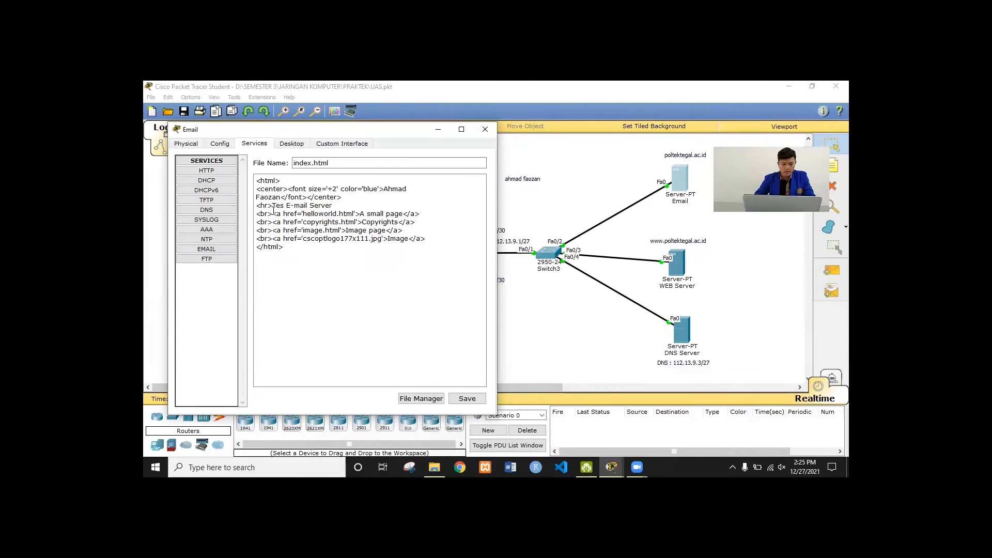
{"action": "left_click", "coordinate": [467, 399]}
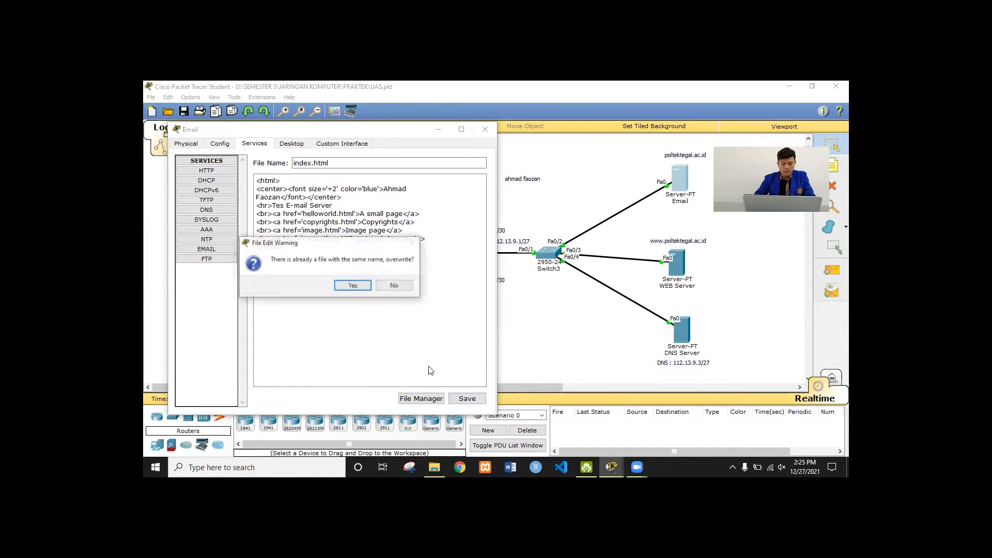
{"action": "left_click", "coordinate": [357, 288]}
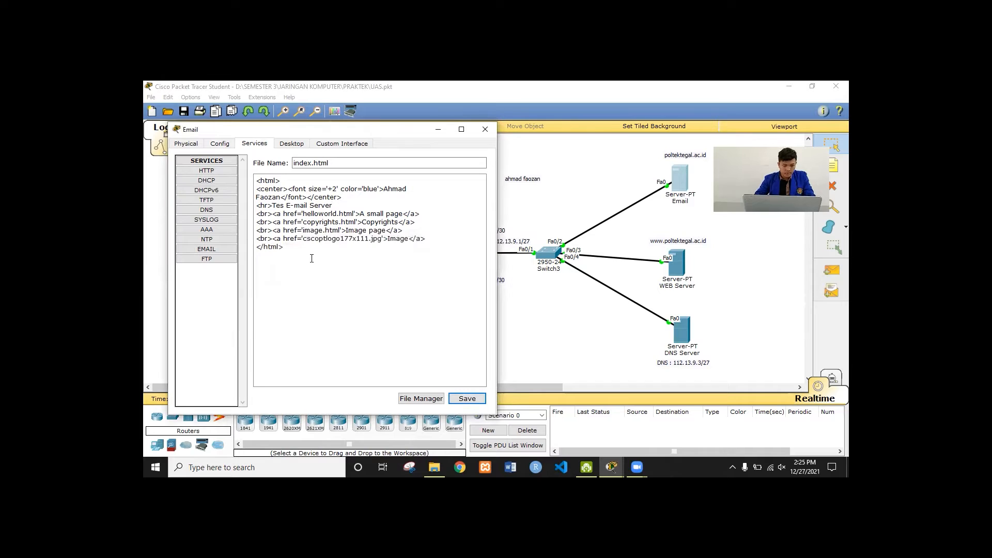
{"action": "left_click", "coordinate": [214, 250]}
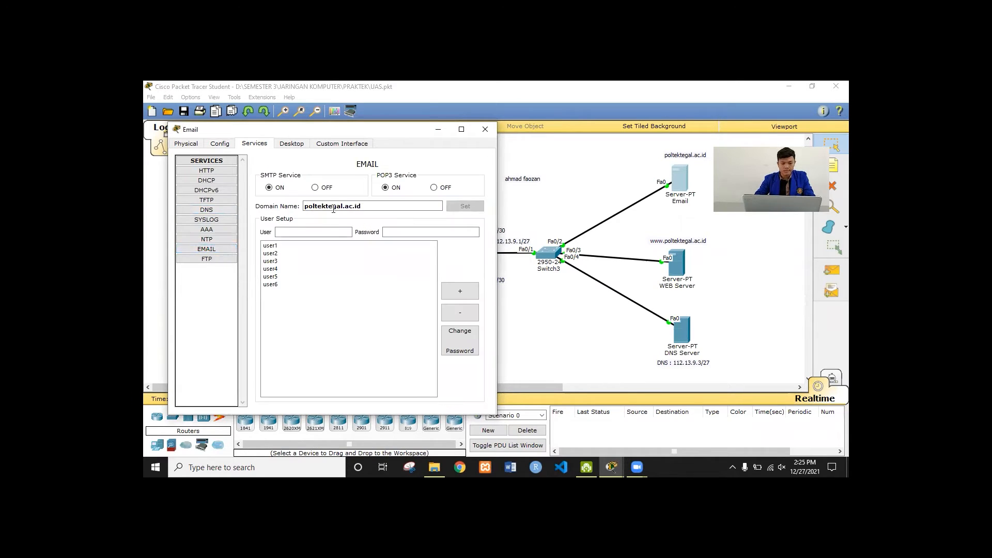
Review the poltektegal.ac.id mail domain and the user1 and user3 account details, then close the Email server
{"action": "left_click", "coordinate": [369, 209]}
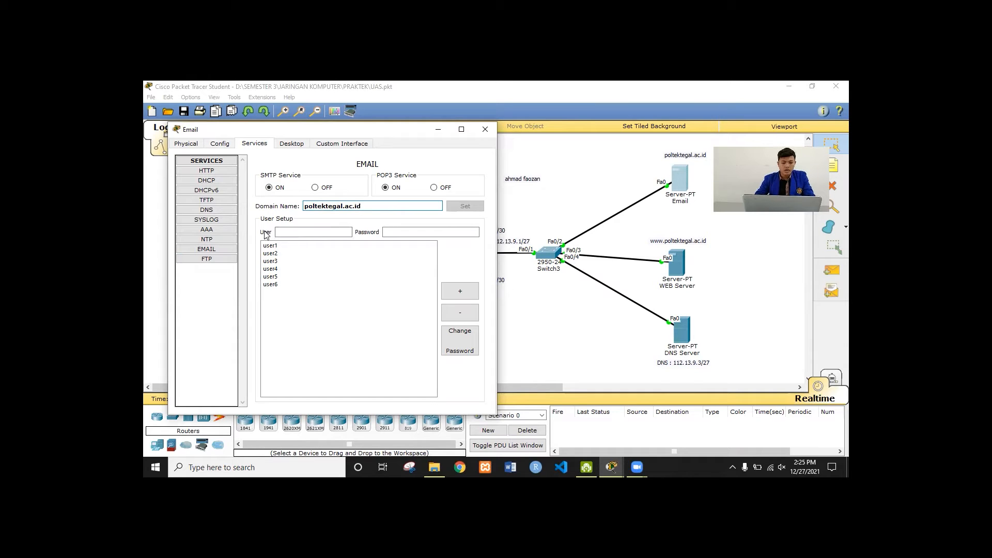
{"action": "left_click", "coordinate": [328, 250]}
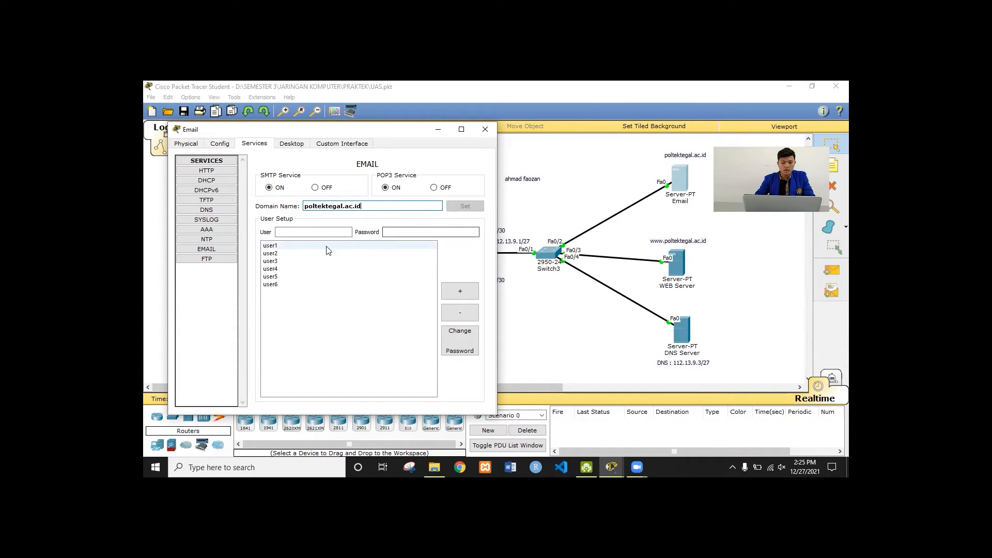
{"action": "left_click", "coordinate": [297, 234]}
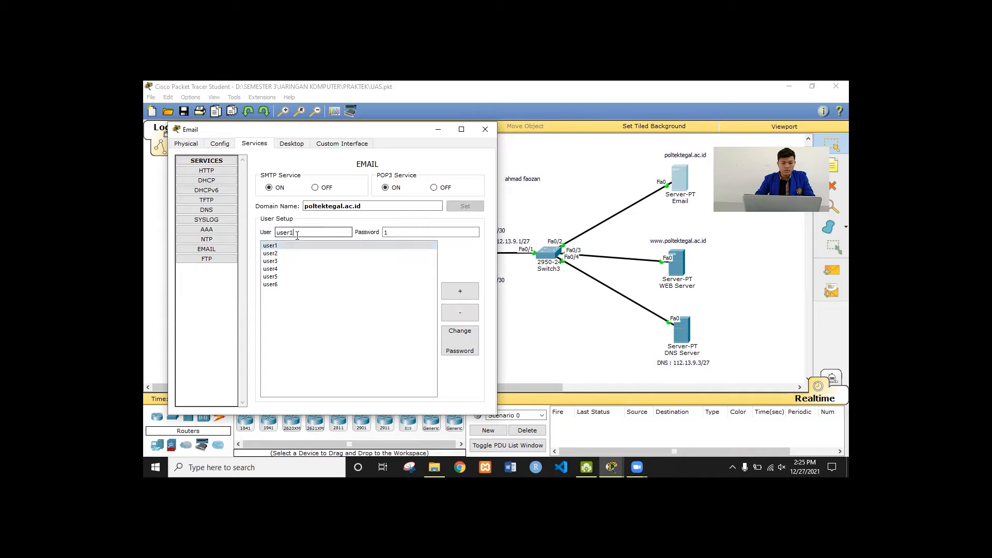
{"action": "left_click", "coordinate": [398, 231]}
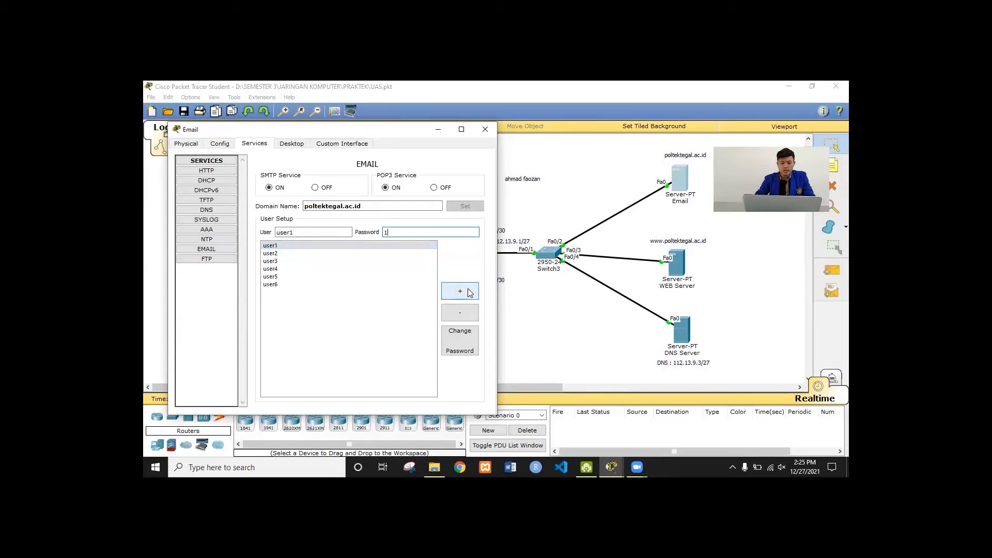
{"action": "left_click", "coordinate": [303, 262]}
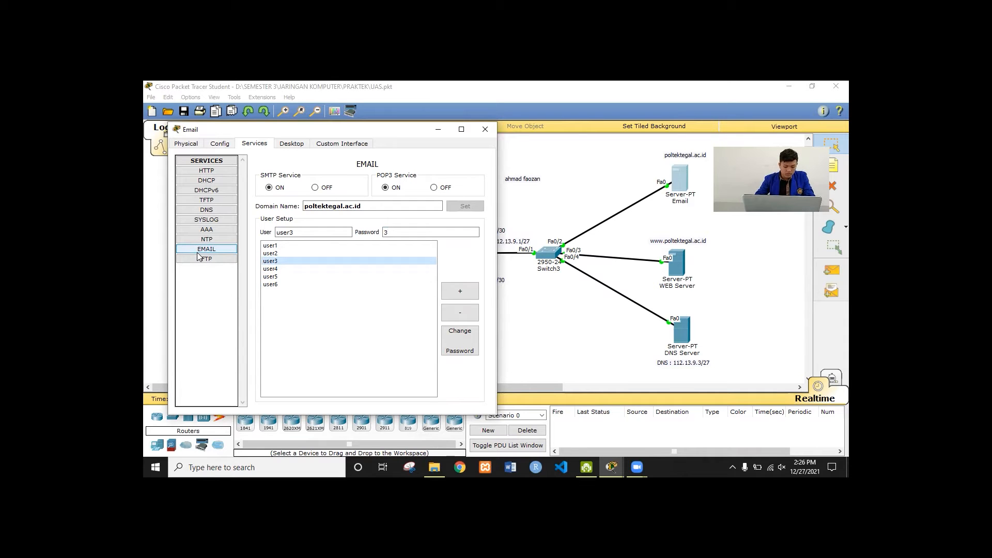
{"action": "left_click", "coordinate": [484, 129]}
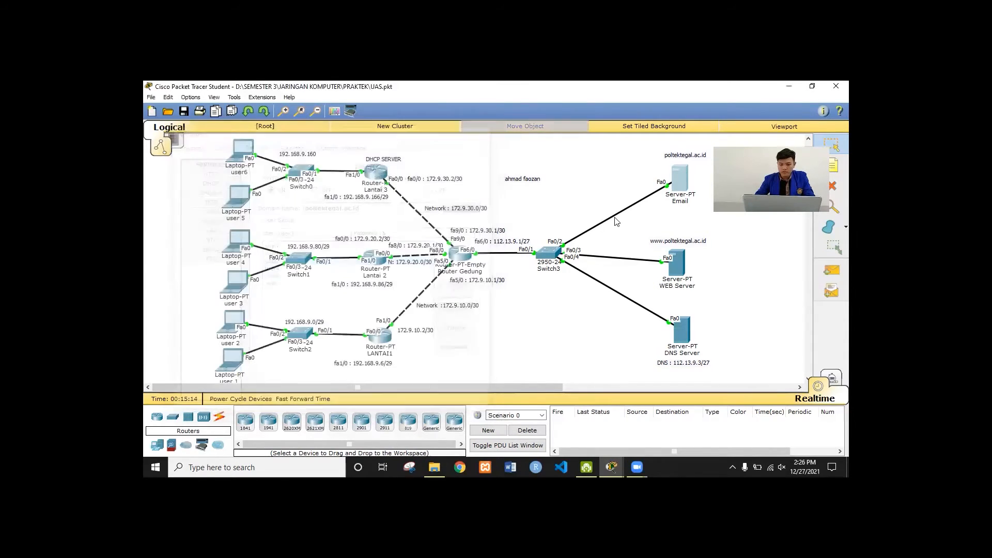
Open the WEB Server and check its default gateway and DNS server 112.13.9.3
{"action": "left_click", "coordinate": [676, 263]}
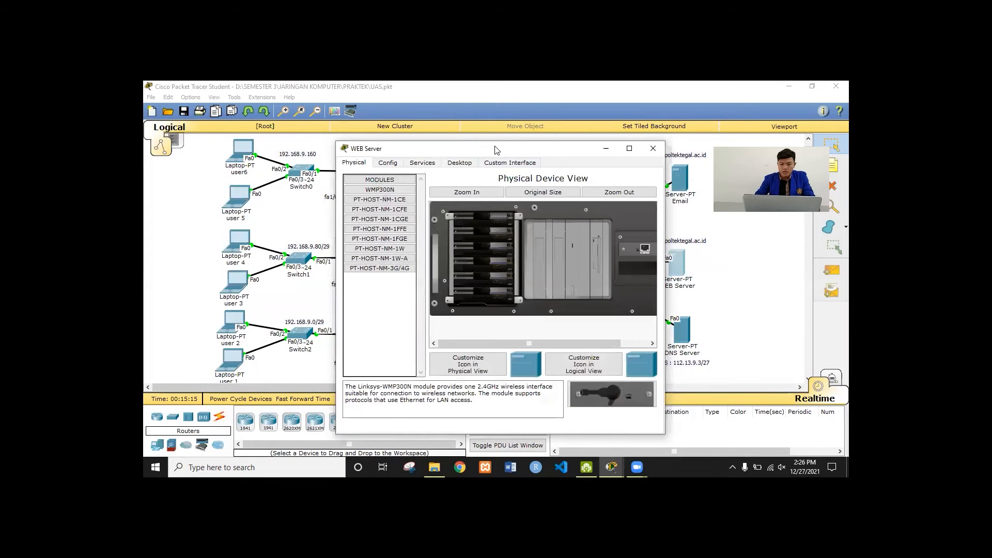
{"action": "left_click_drag", "start_coordinate": [473, 148], "coordinate": [295, 115]}
{"action": "left_click", "coordinate": [241, 129]}
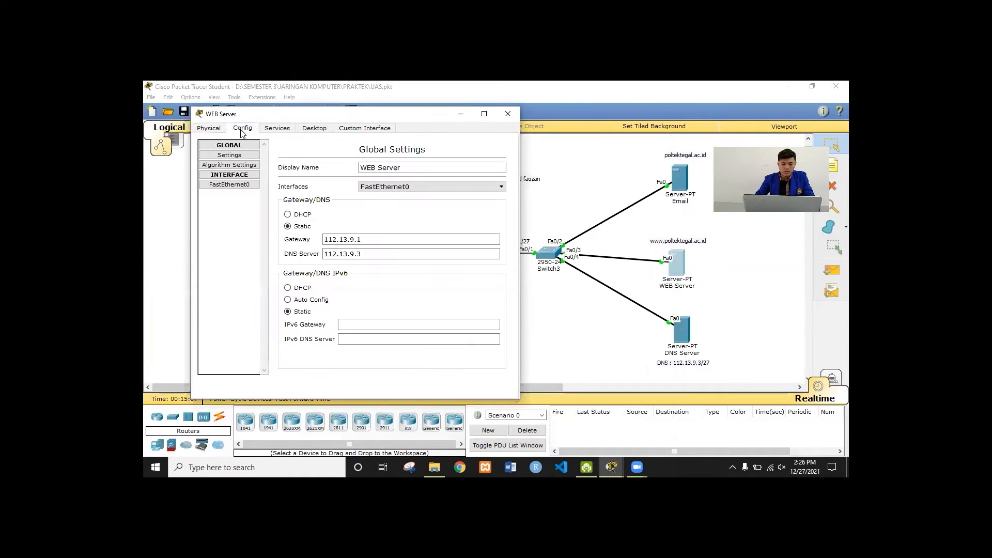
{"action": "left_click", "coordinate": [245, 186]}
{"action": "left_click", "coordinate": [238, 157]}
{"action": "left_click", "coordinate": [387, 239]}
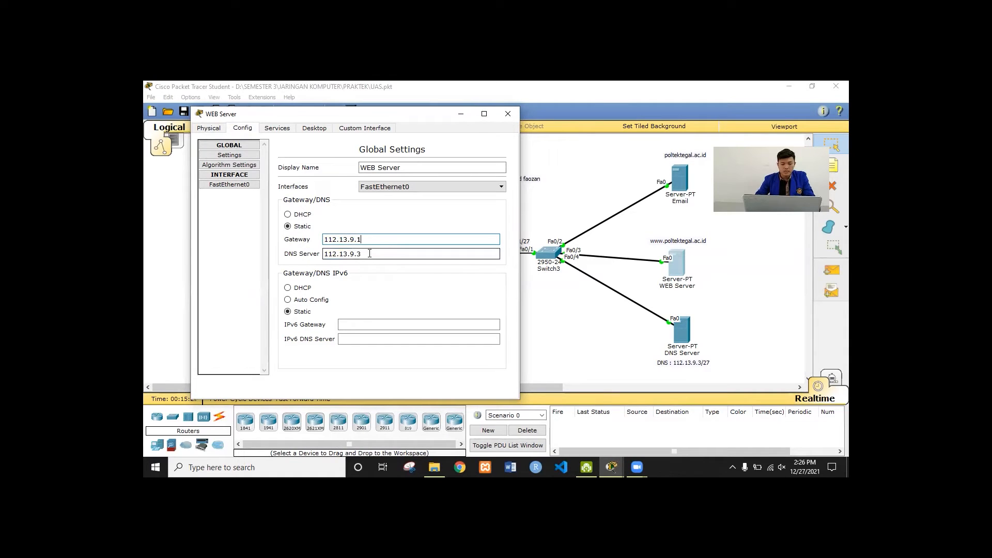
{"action": "left_click_drag", "start_coordinate": [369, 253], "coordinate": [331, 254]}
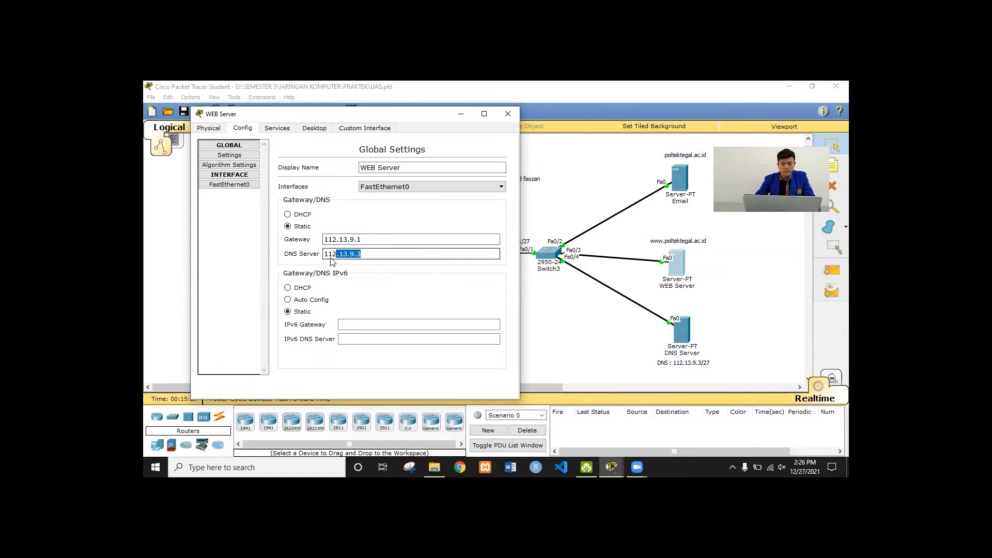
Confirm FastEthernet0 address 112.13.9.4 with its /27 subnet mask, then view Services
{"action": "left_click", "coordinate": [239, 185]}
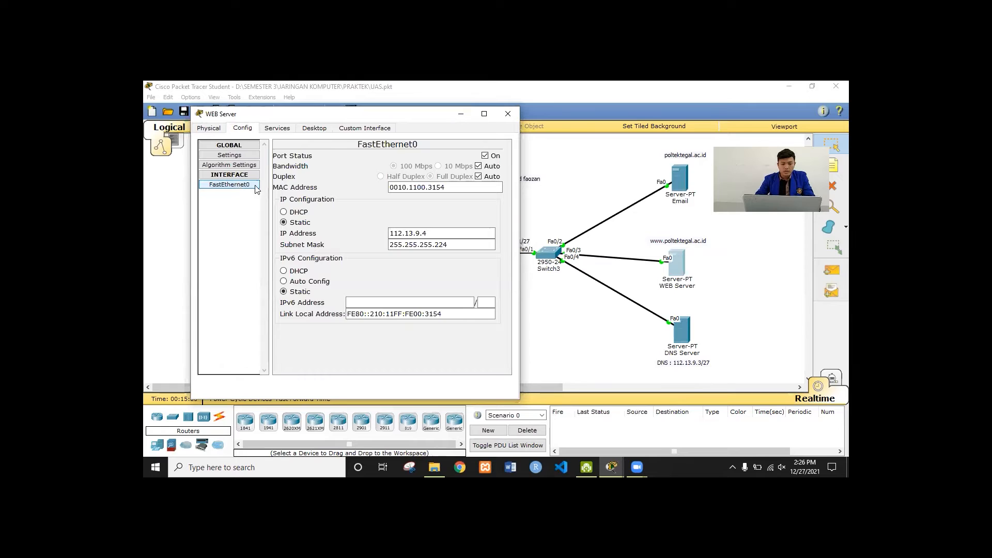
{"action": "left_click", "coordinate": [439, 232]}
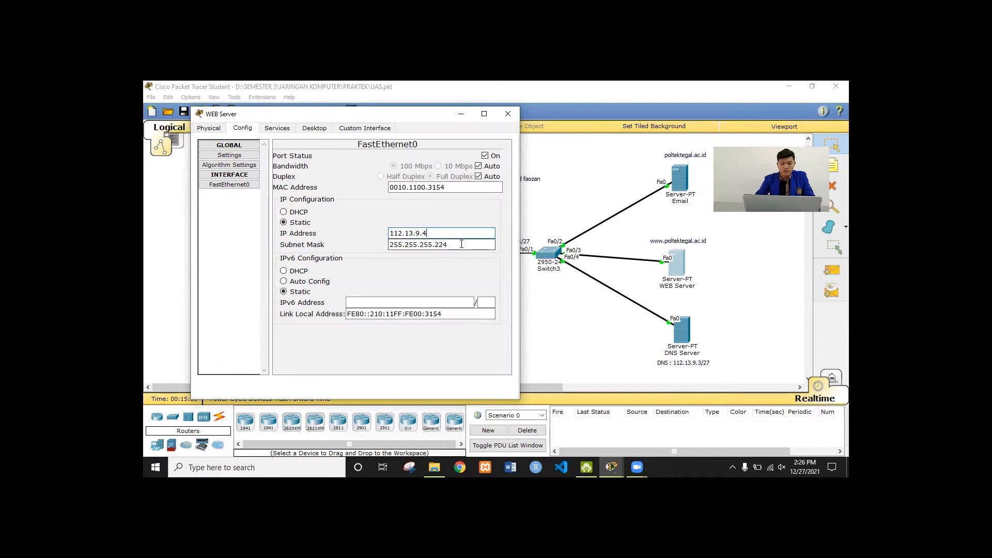
{"action": "left_click", "coordinate": [462, 245]}
{"action": "left_click", "coordinate": [281, 128]}
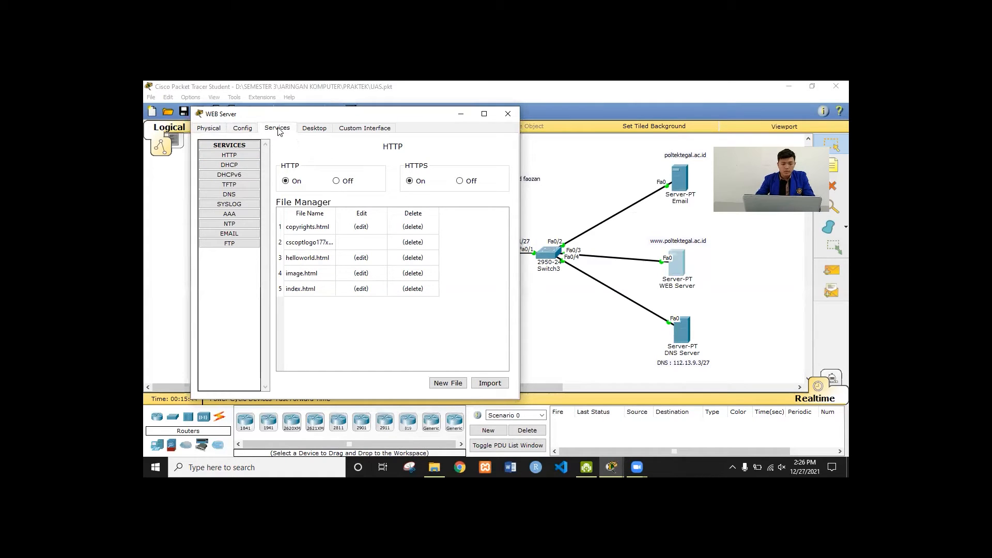
Re-save index.html with its 'Tes Web Server' line over the existing file, then close the WEB Server
{"action": "left_click", "coordinate": [361, 289]}
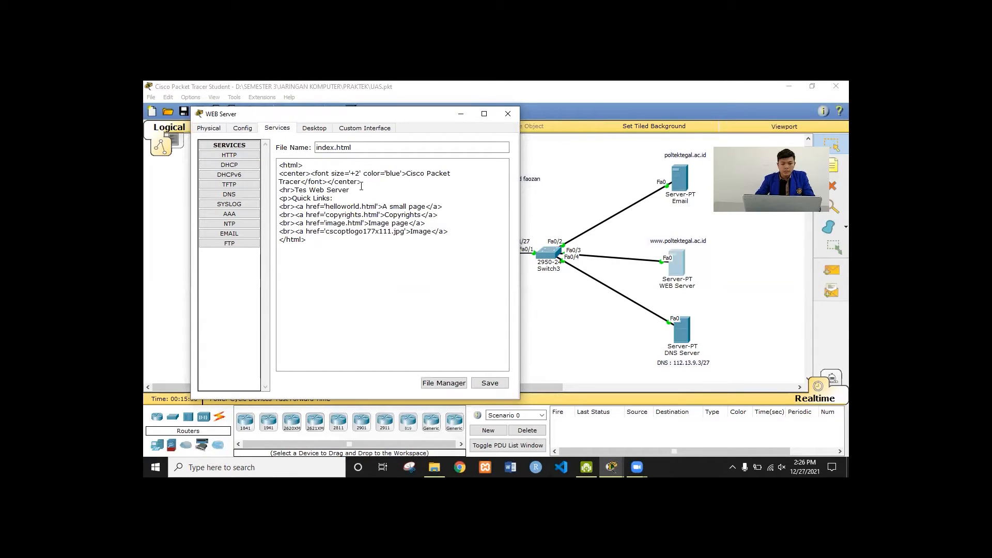
{"action": "left_click_drag", "start_coordinate": [360, 187], "coordinate": [269, 194]}
{"action": "left_click", "coordinate": [297, 193]}
{"action": "left_click", "coordinate": [490, 382]}
{"action": "left_click", "coordinate": [366, 271]}
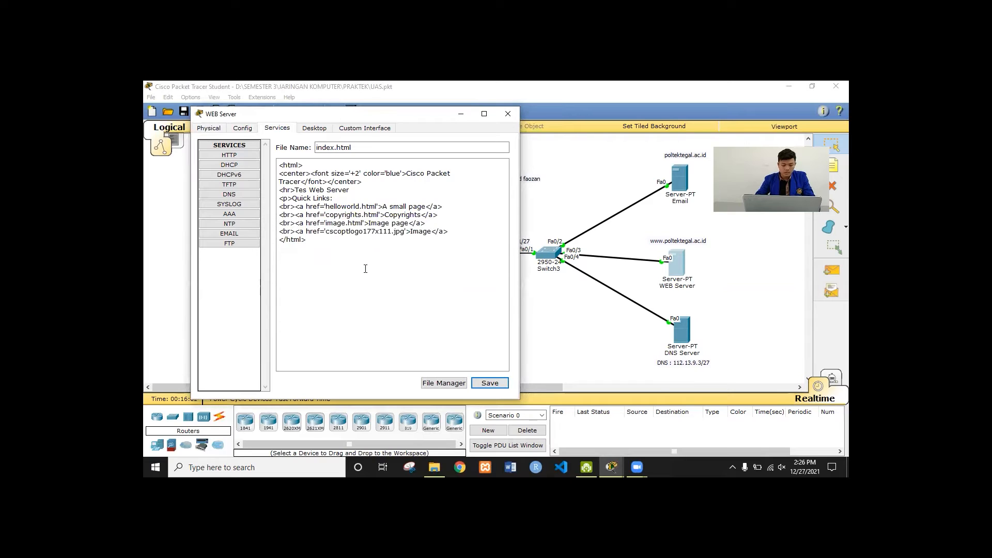
{"action": "left_click", "coordinate": [233, 197]}
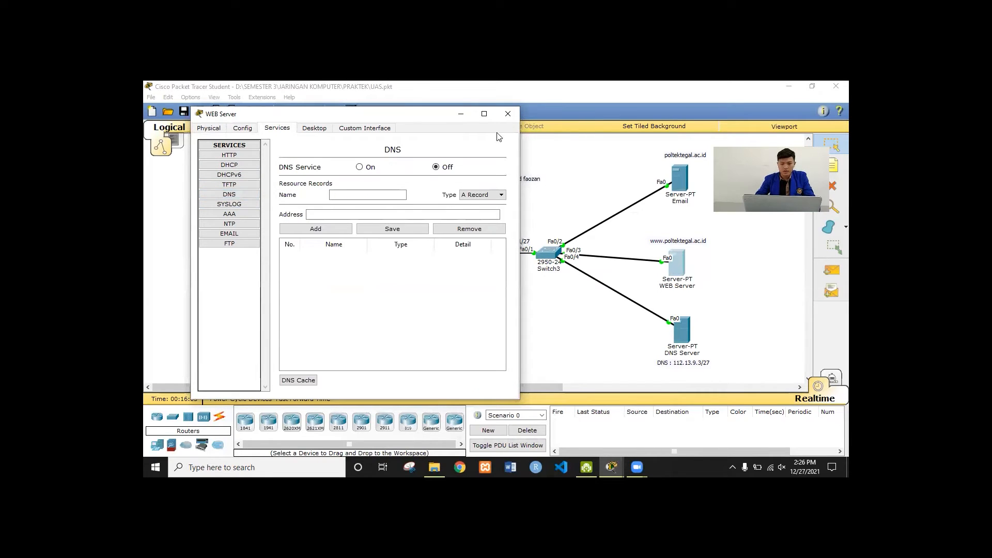
{"action": "left_click", "coordinate": [509, 114]}
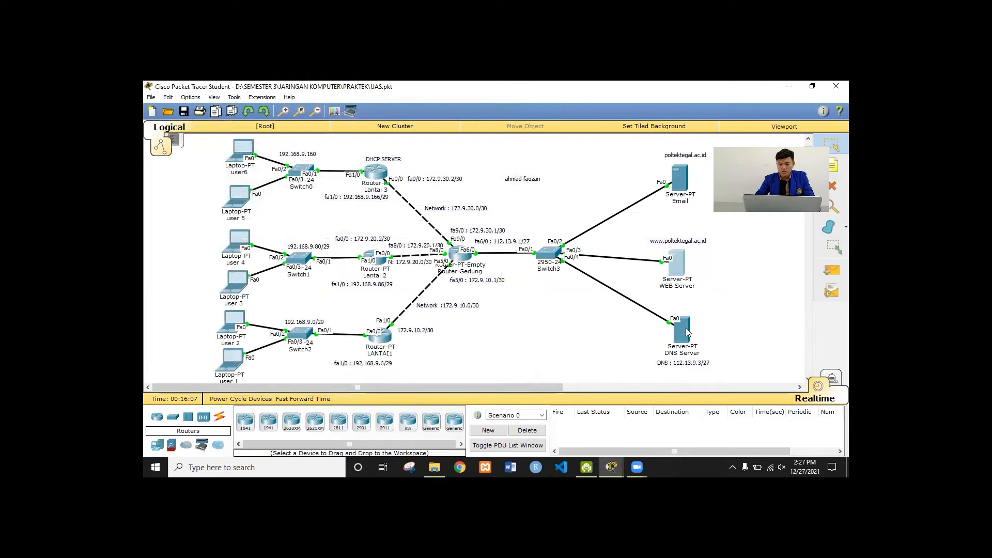
Open the DNS Server and check its default gateway and DNS server settings
{"action": "left_click", "coordinate": [683, 329]}
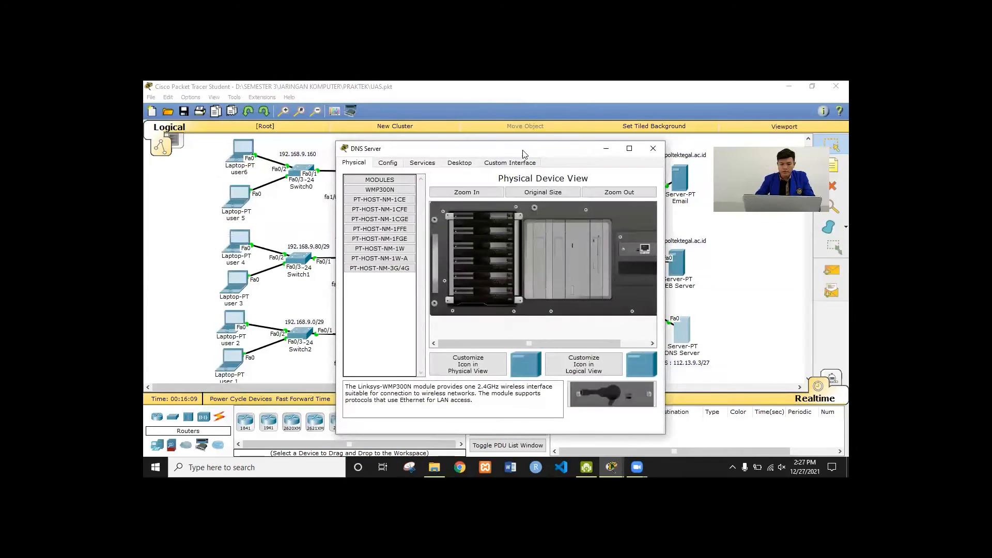
{"action": "left_click_drag", "start_coordinate": [499, 154], "coordinate": [395, 130]}
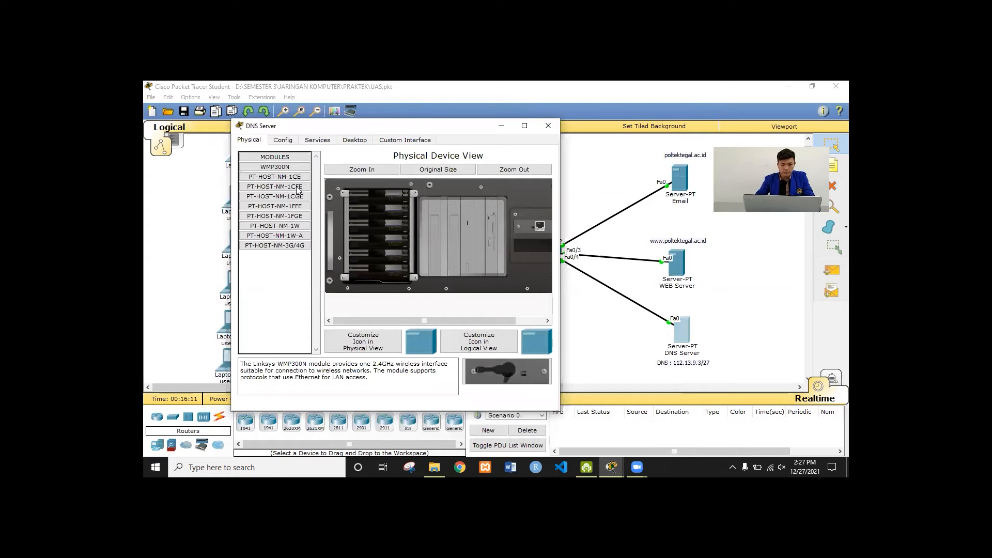
{"action": "left_click", "coordinate": [283, 140]}
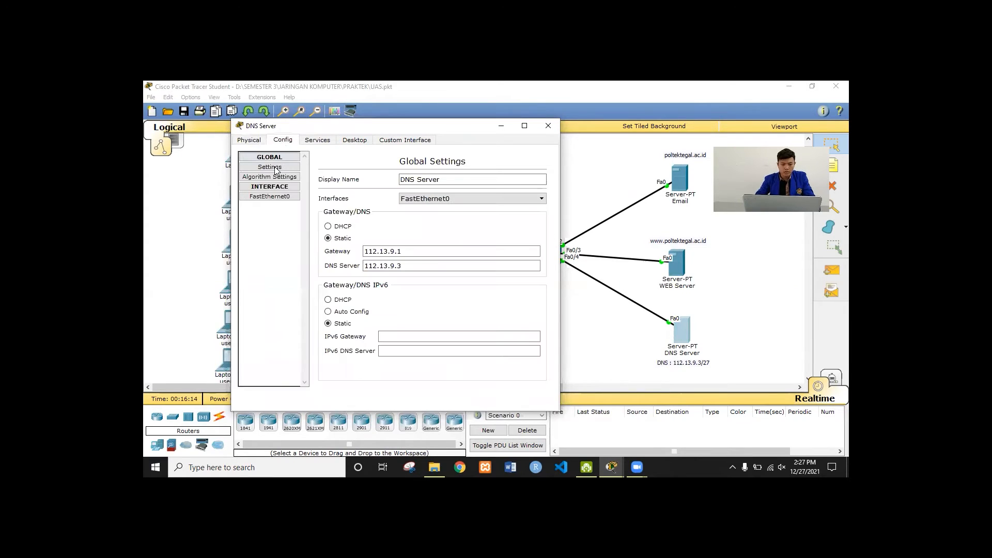
{"action": "left_click", "coordinate": [431, 252]}
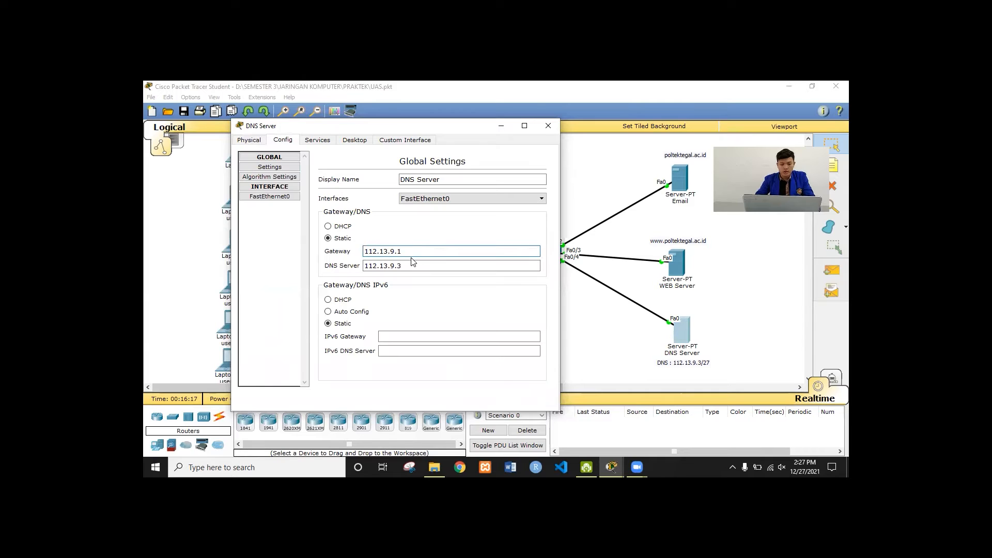
{"action": "left_click", "coordinate": [412, 265]}
Confirm FastEthernet0 address 112.13.9.3 with its /27 subnet mask, then view Services
{"action": "left_click", "coordinate": [269, 196]}
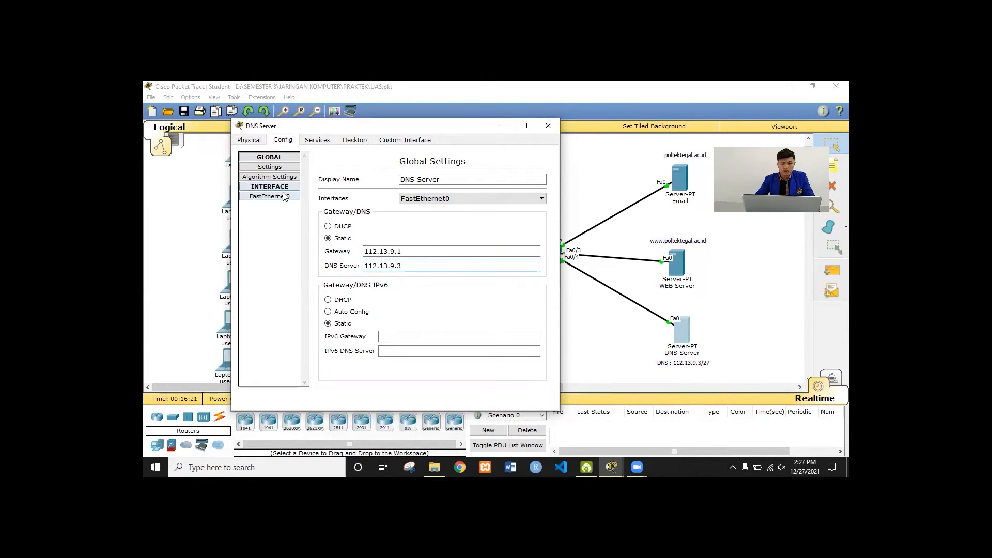
{"action": "left_click", "coordinate": [482, 244]}
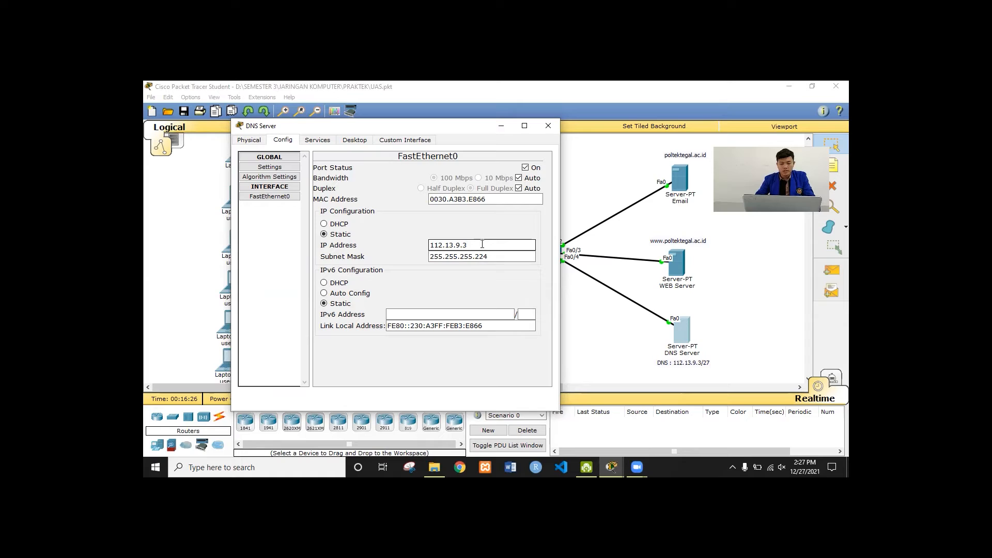
{"action": "left_click", "coordinate": [493, 259]}
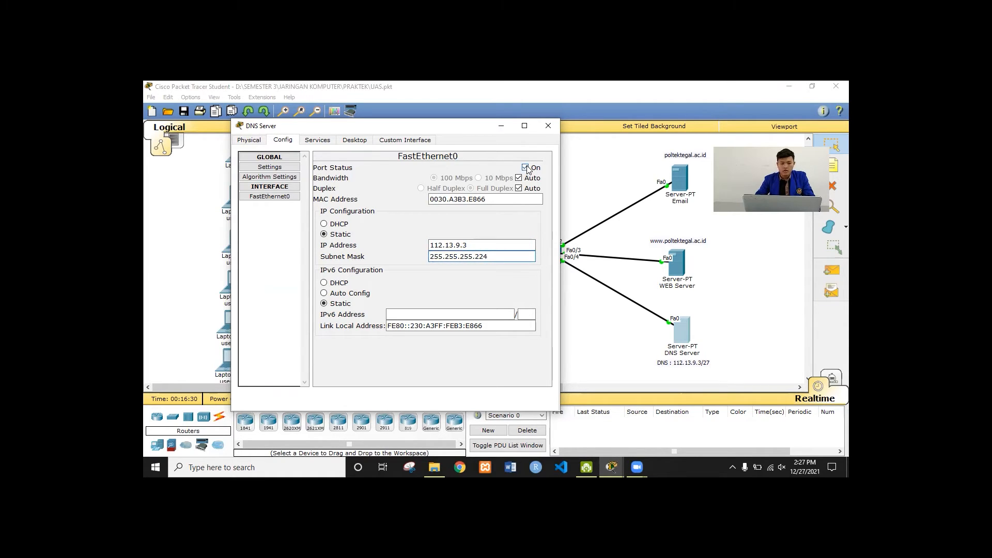
{"action": "left_click", "coordinate": [318, 140]}
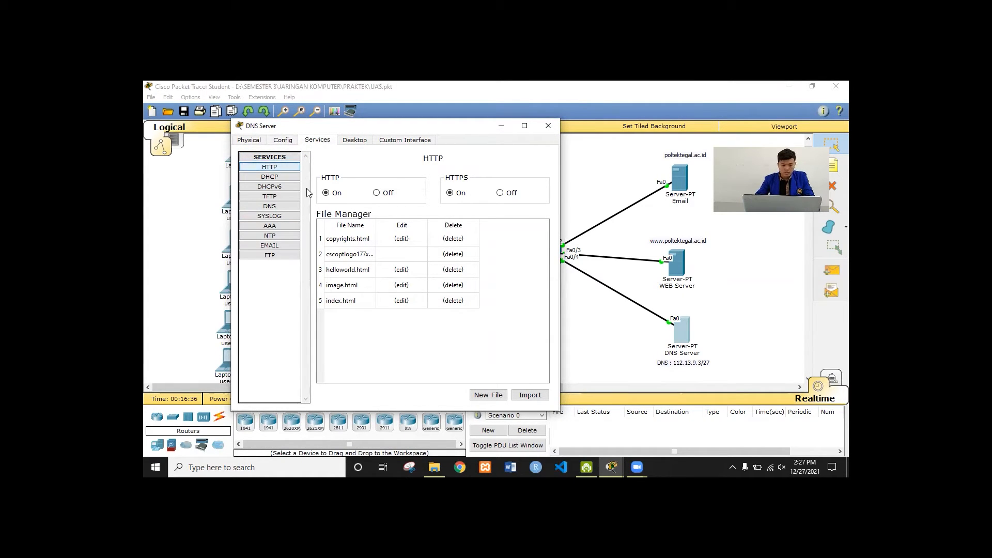
Re-save image.html over the existing file, reopen index.html, and show the DNS service records
{"action": "left_click", "coordinate": [401, 285]}
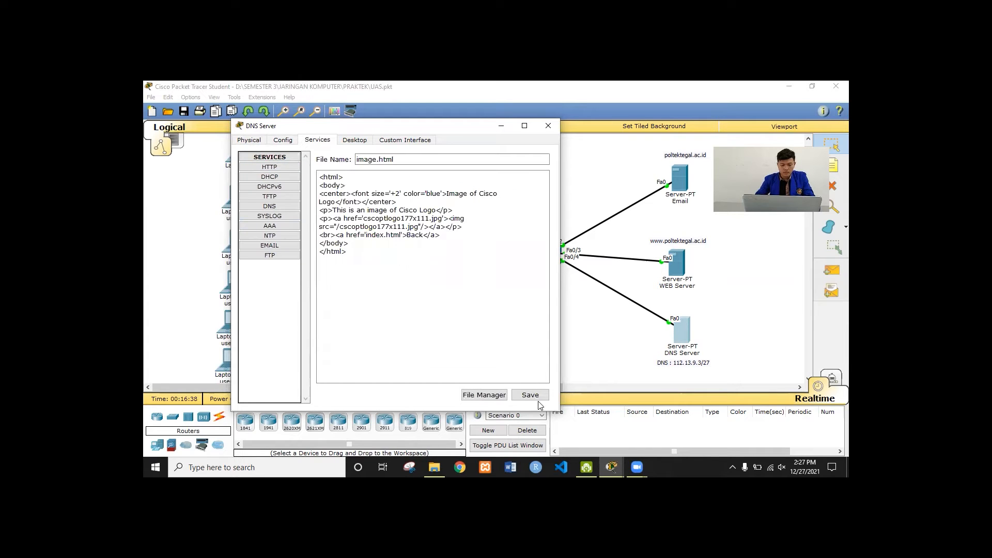
{"action": "left_click", "coordinate": [530, 395]}
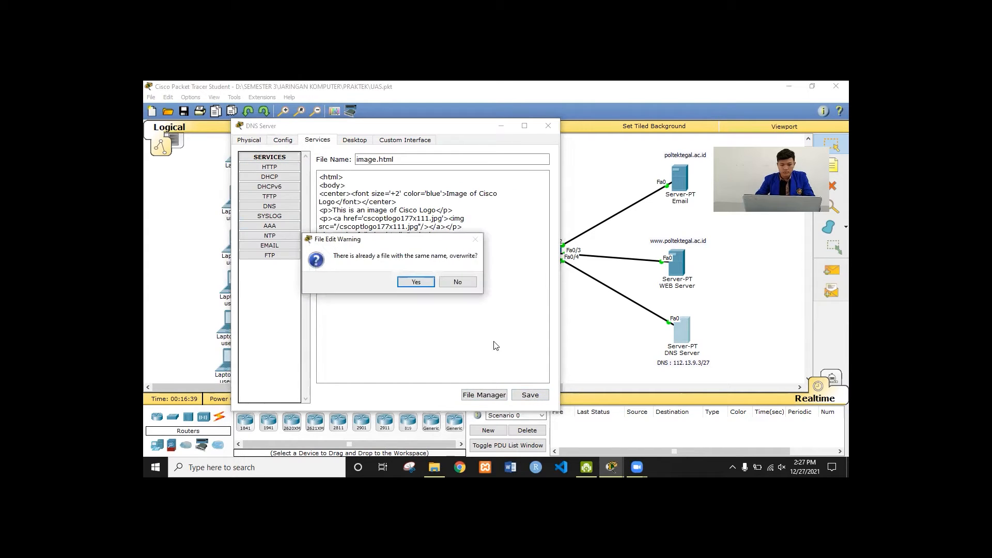
{"action": "left_click", "coordinate": [419, 283]}
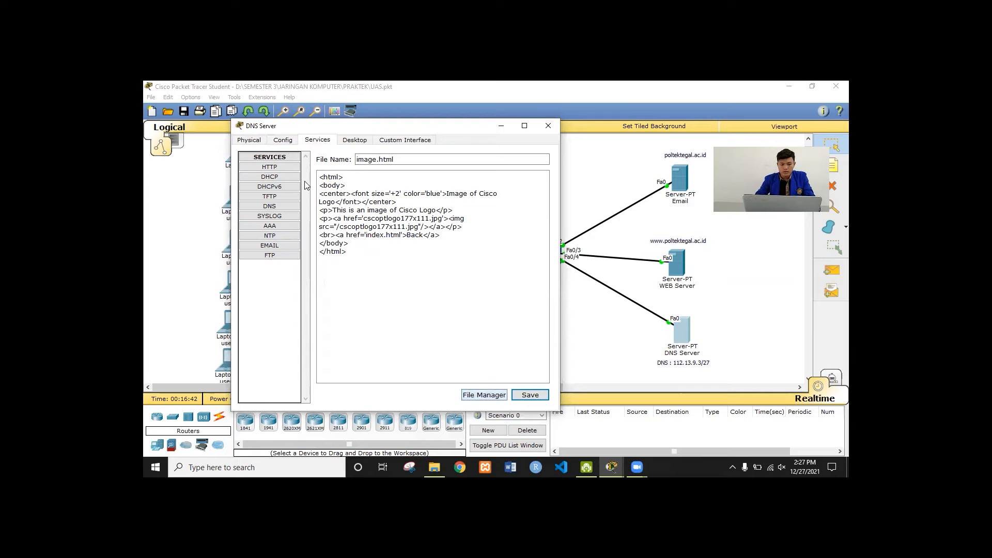
{"action": "left_click", "coordinate": [484, 395]}
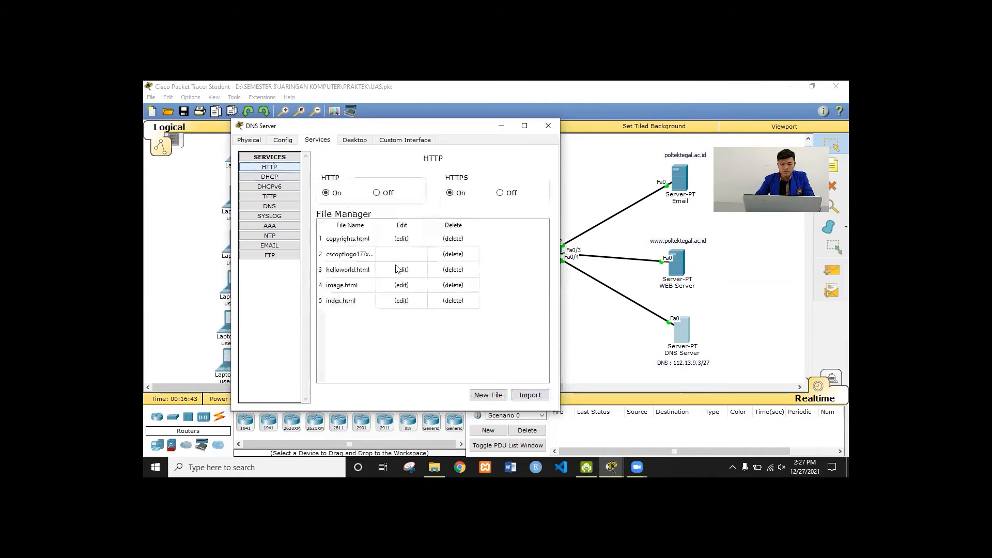
{"action": "left_click", "coordinate": [405, 301]}
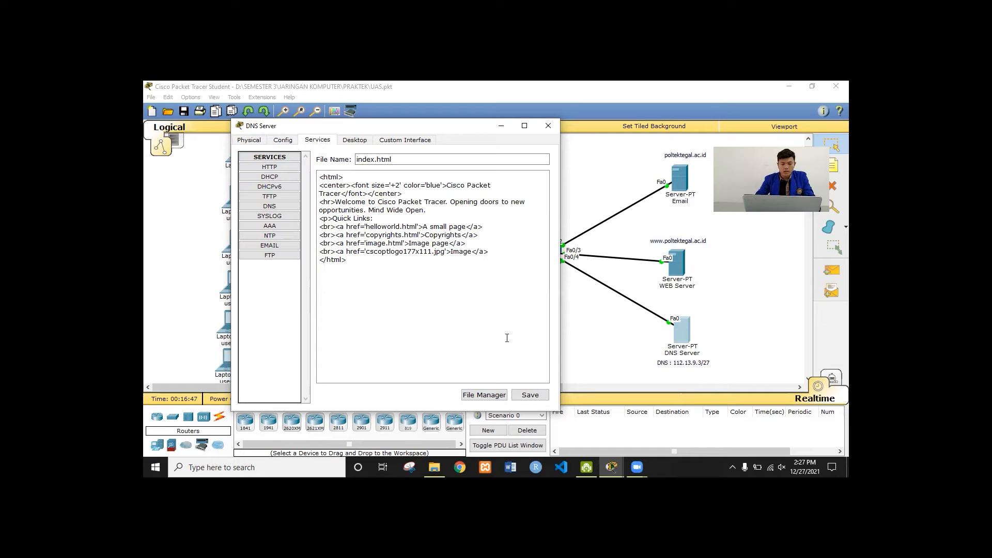
{"action": "left_click", "coordinate": [275, 208]}
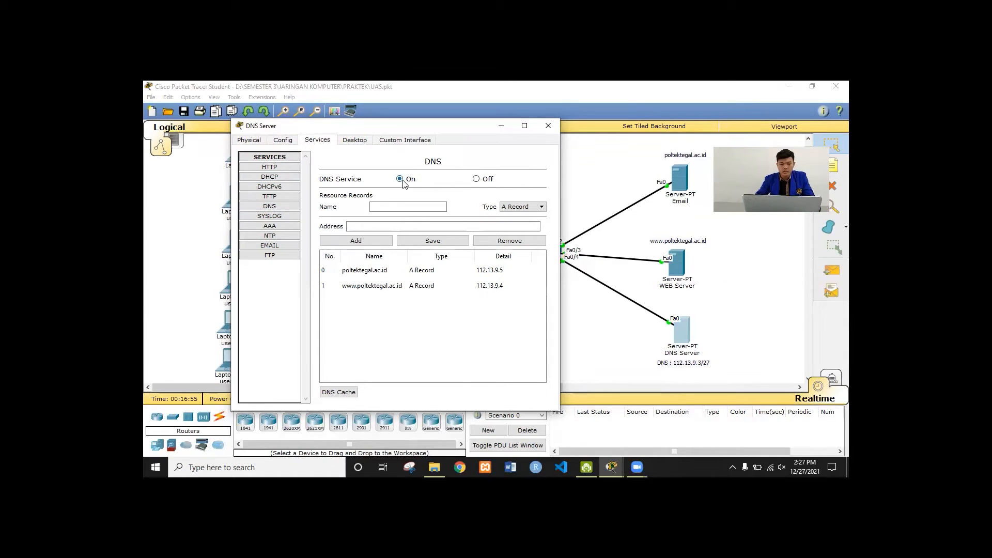
{"action": "left_click", "coordinate": [365, 272]}
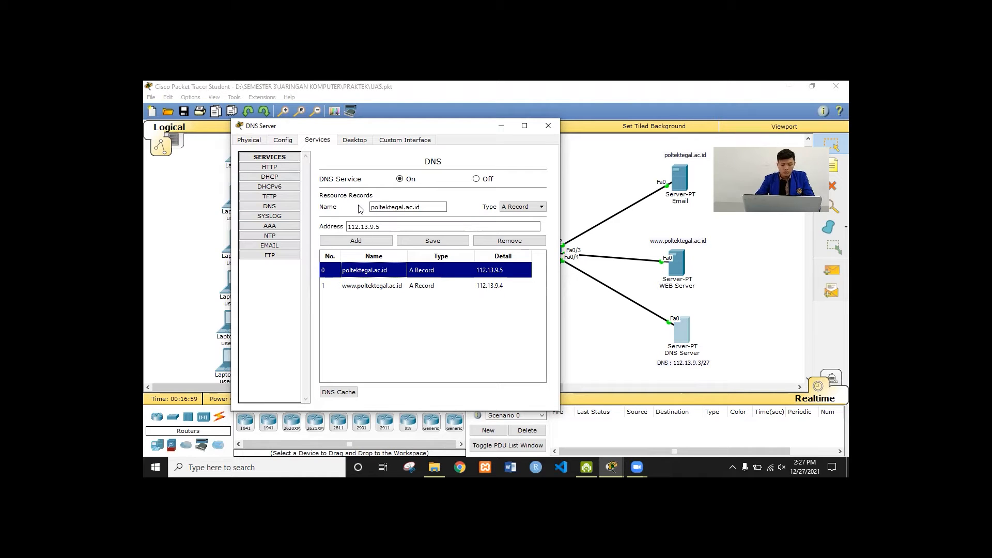
{"action": "left_click", "coordinate": [435, 206]}
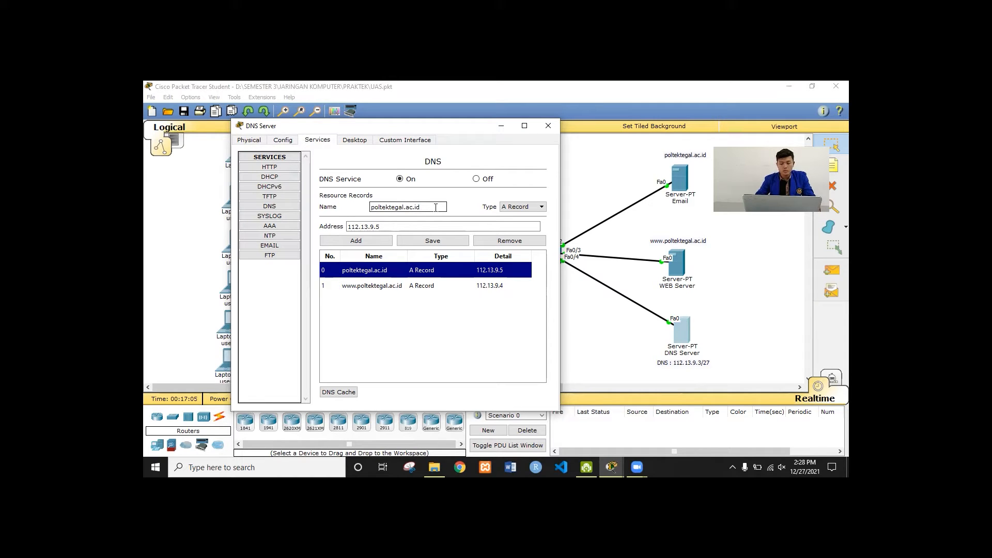
{"action": "left_click", "coordinate": [392, 227]}
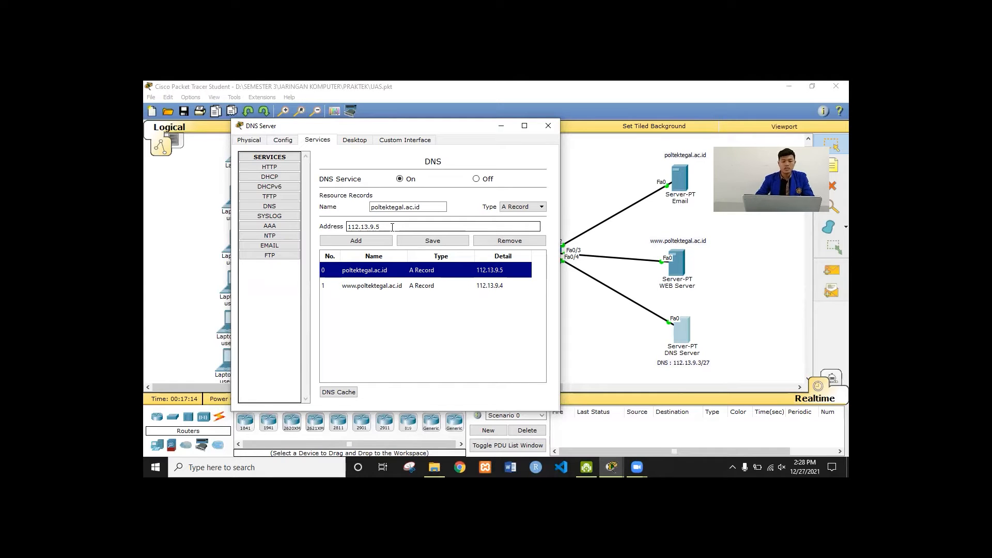
{"action": "left_click", "coordinate": [399, 286]}
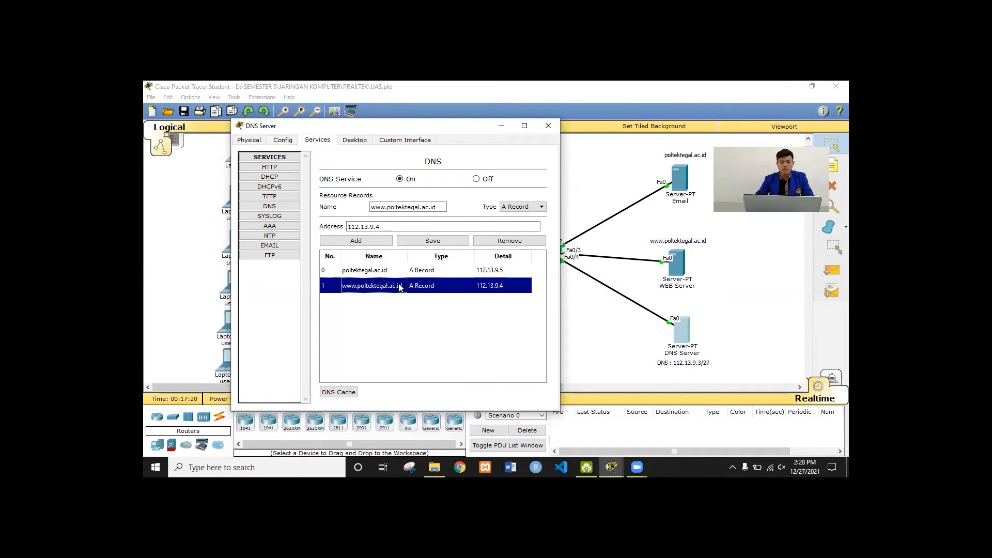
{"action": "left_click", "coordinate": [398, 223]}
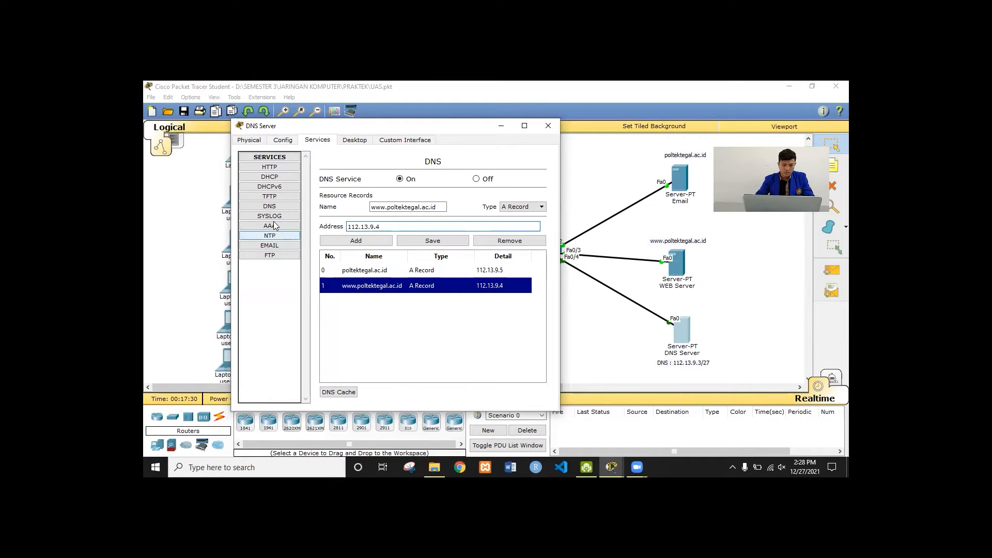
{"action": "left_click", "coordinate": [272, 247]}
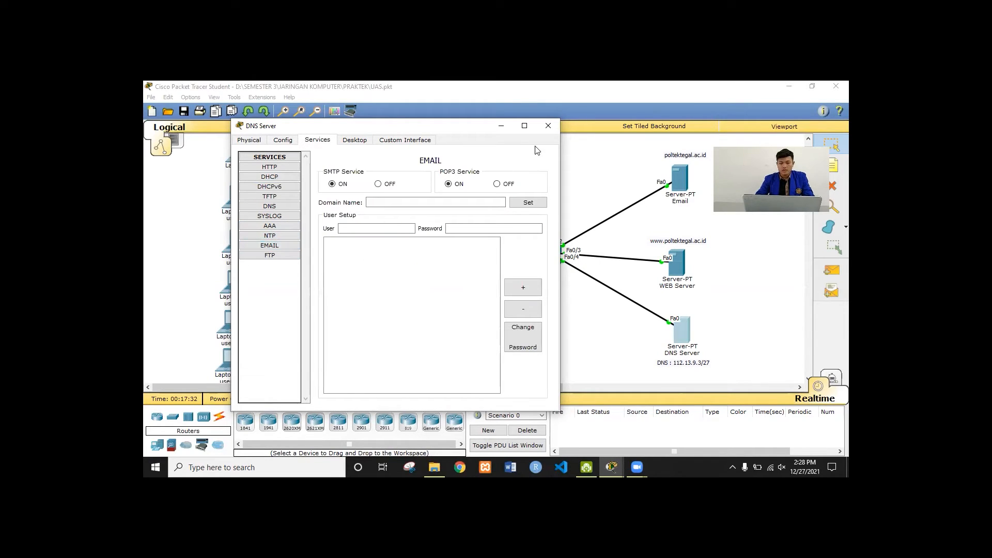
{"action": "left_click", "coordinate": [548, 126]}
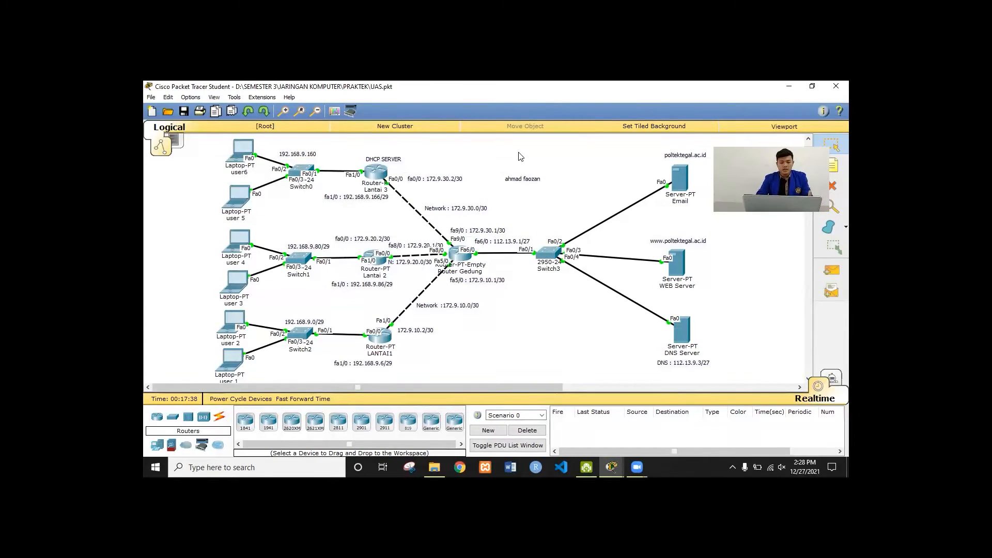
From laptop user 1's command prompt, ping 192.168.9.81 and 192.168.9.82
{"action": "left_click", "coordinate": [231, 370]}
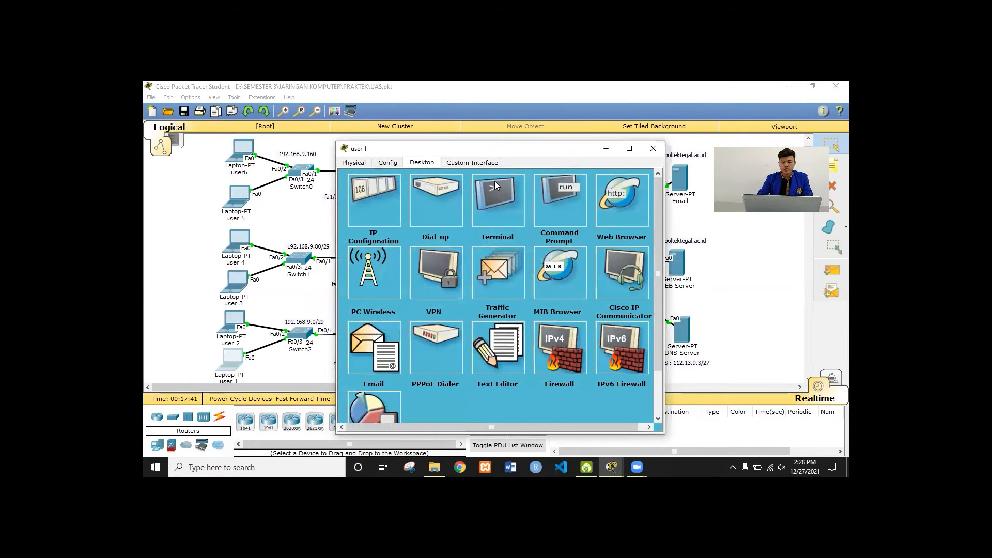
{"action": "left_click", "coordinate": [568, 200]}
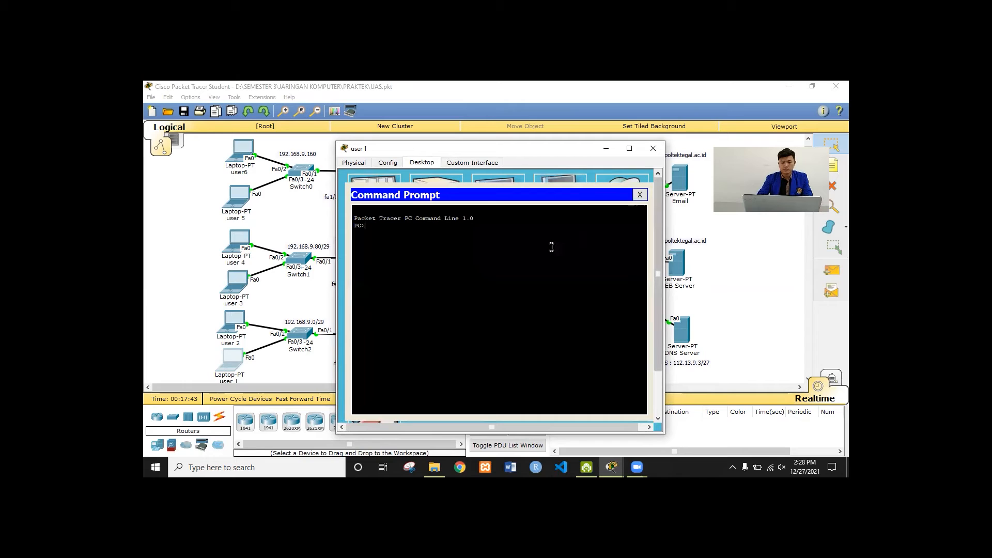
{"action": "type", "text": "ping 192"}
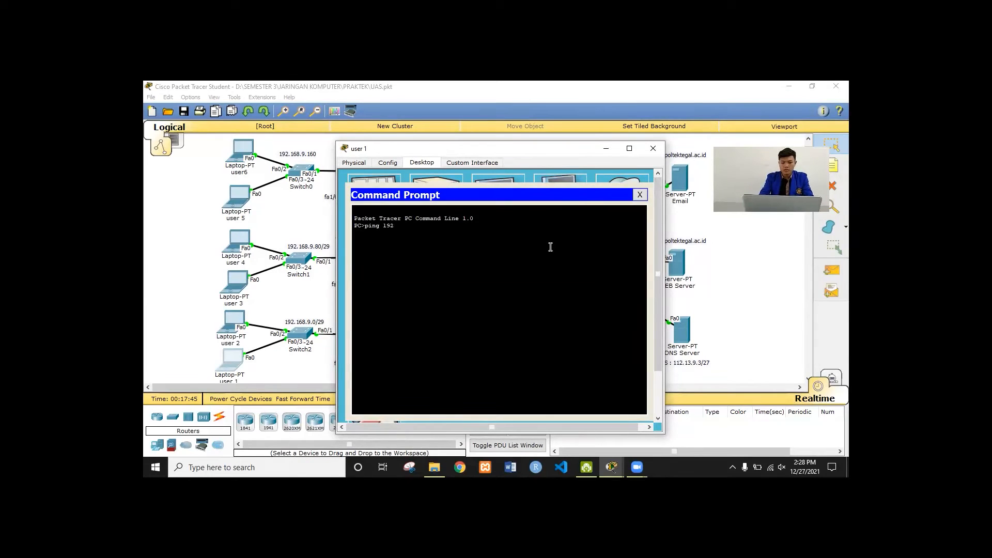
{"action": "type", "text": ".168.9"}
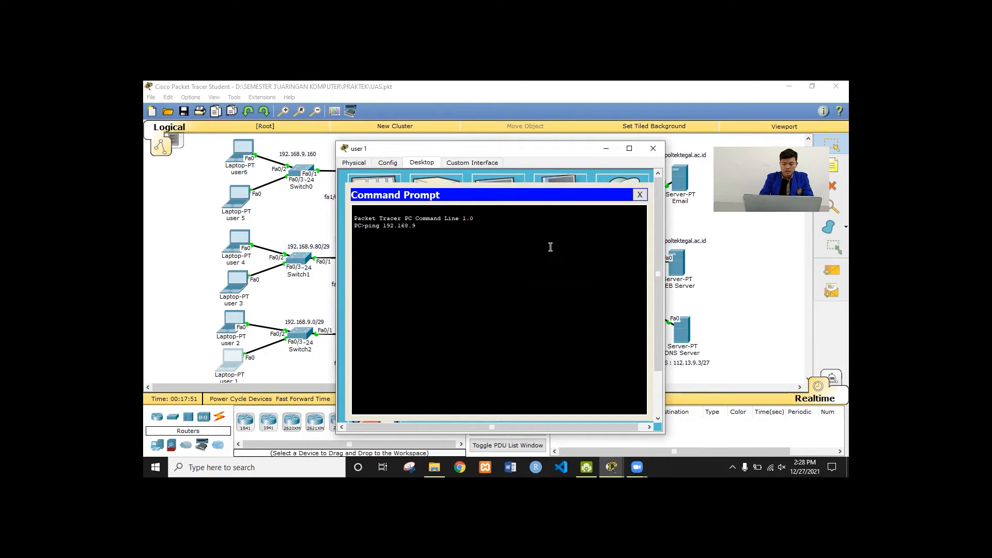
{"action": "type", "text": ".81"}
{"action": "key", "text": "Return"}
{"action": "key", "text": "ctrl+c"}
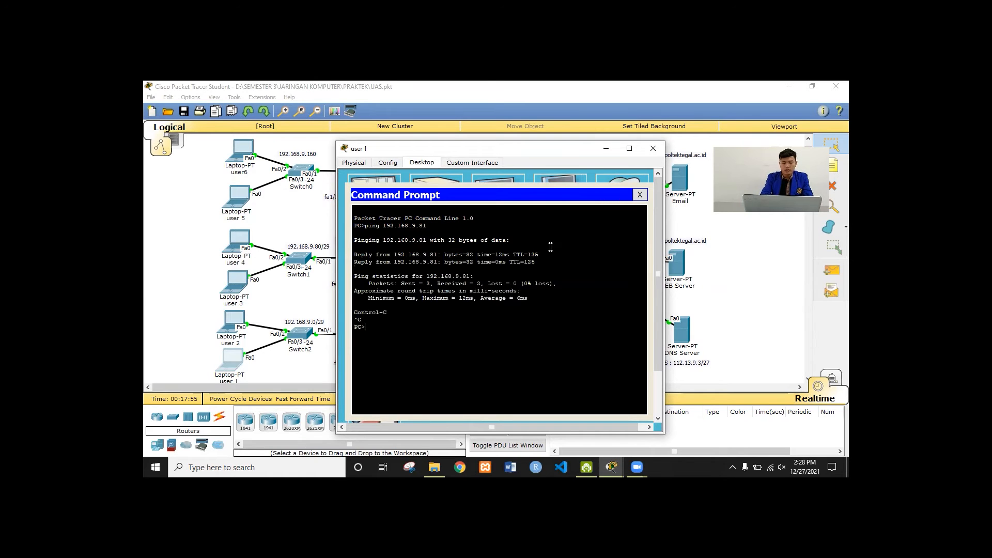
{"action": "key", "text": "Up"}
{"action": "key", "text": "BackSpace"}
{"action": "type", "text": "2.168.9.82"}
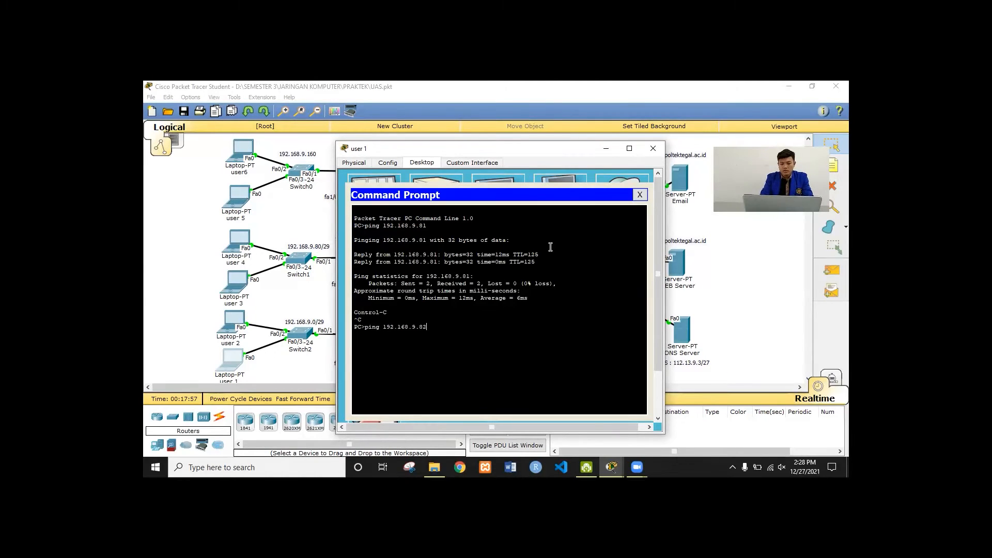
{"action": "key", "text": "Return"}
{"action": "key", "text": "ctrl+c"}
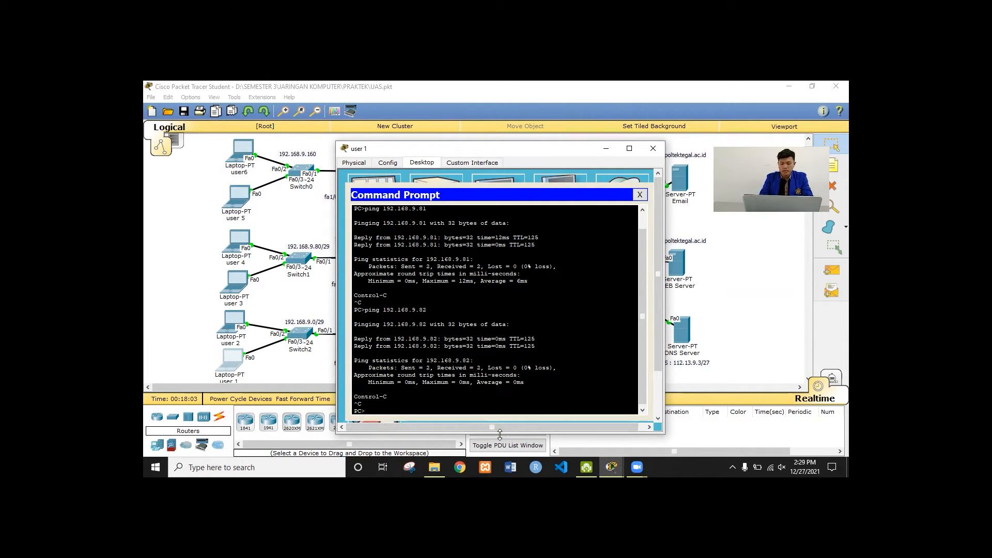
Ping 192.168.9.162 (one packet lost) and 192.168.9.161, then enter 'ping poltektegal.ac.id'
{"action": "key", "text": "Up"}
{"action": "type", "text": "162"}
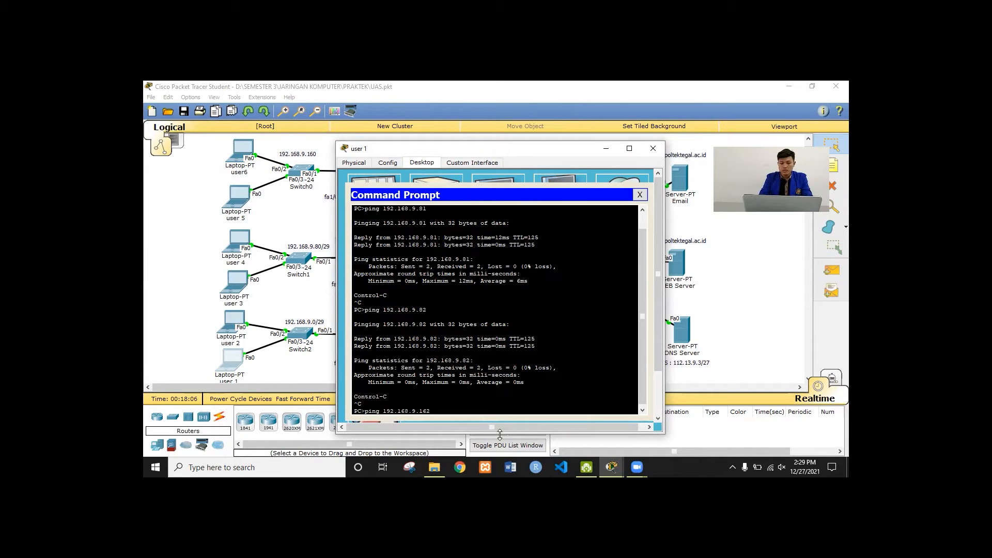
{"action": "key", "text": "Return"}
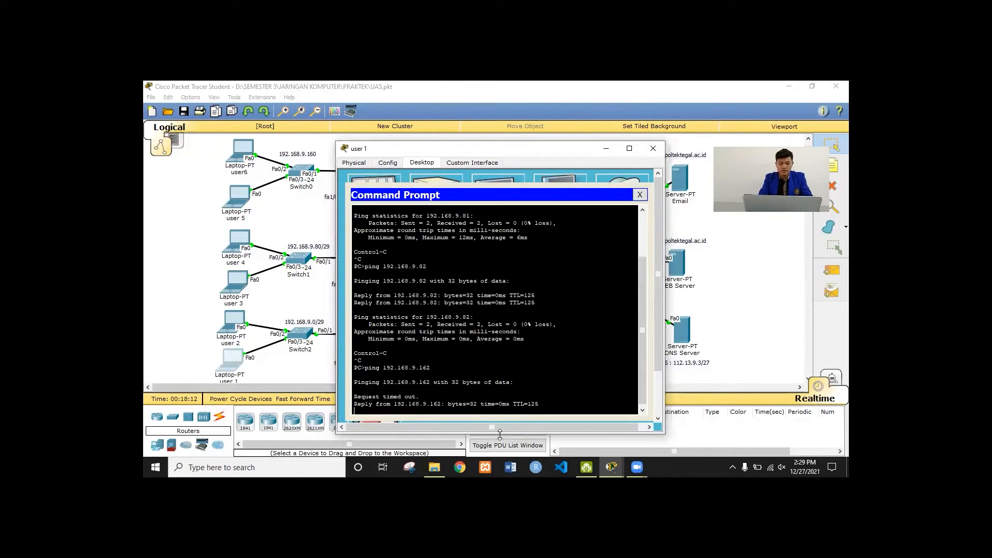
{"action": "key", "text": "ctrl+c"}
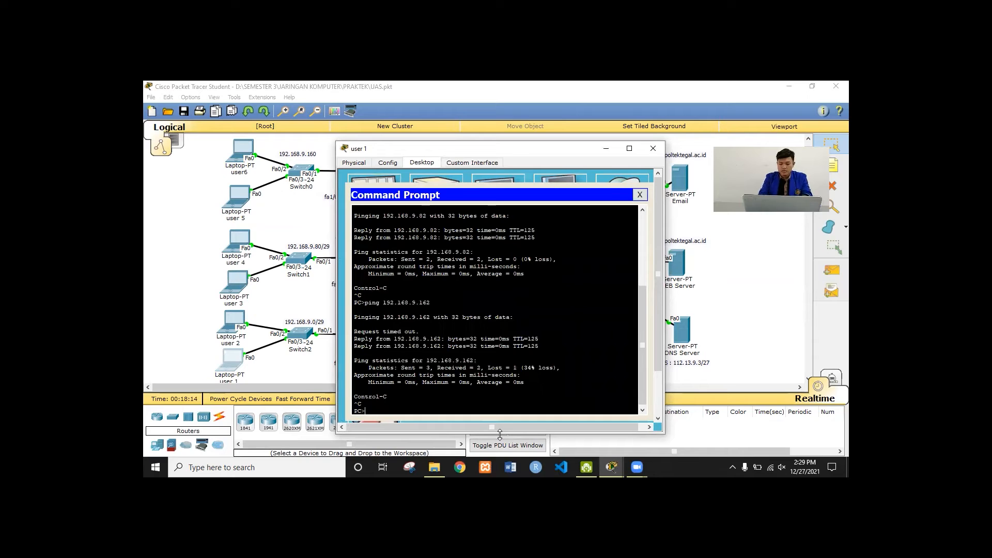
{"action": "key", "text": "Up"}
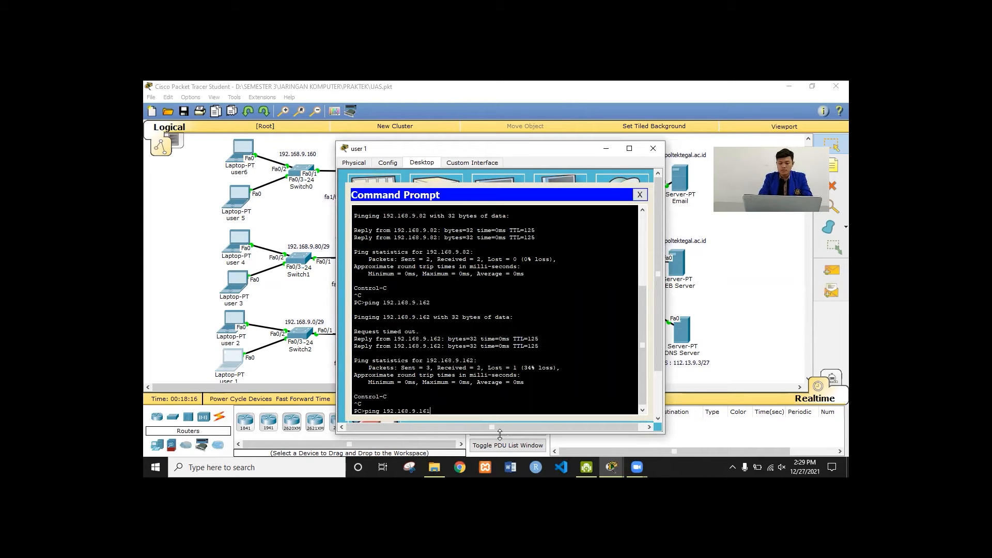
{"action": "key", "text": "Return"}
{"action": "key", "text": "ctrl+c"}
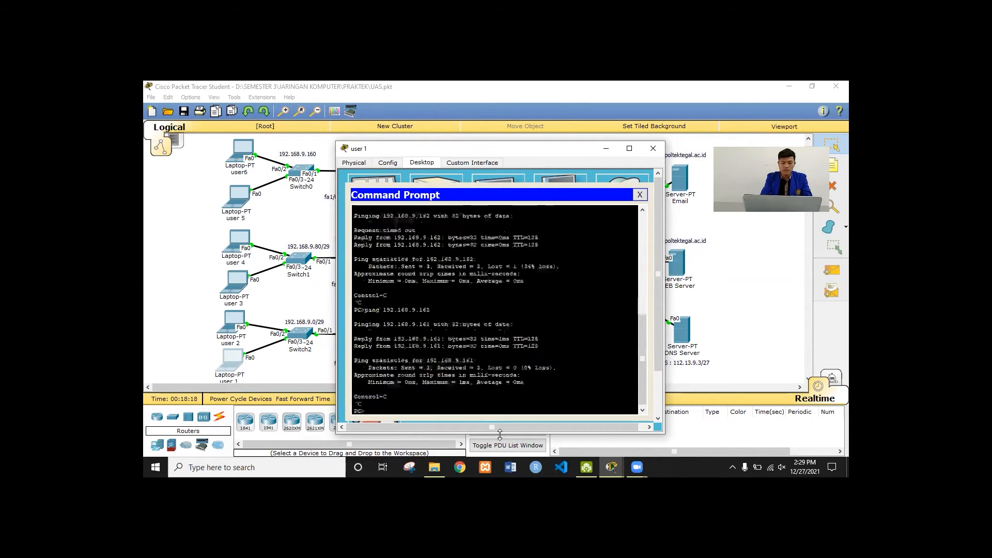
{"action": "type", "text": "ping"}
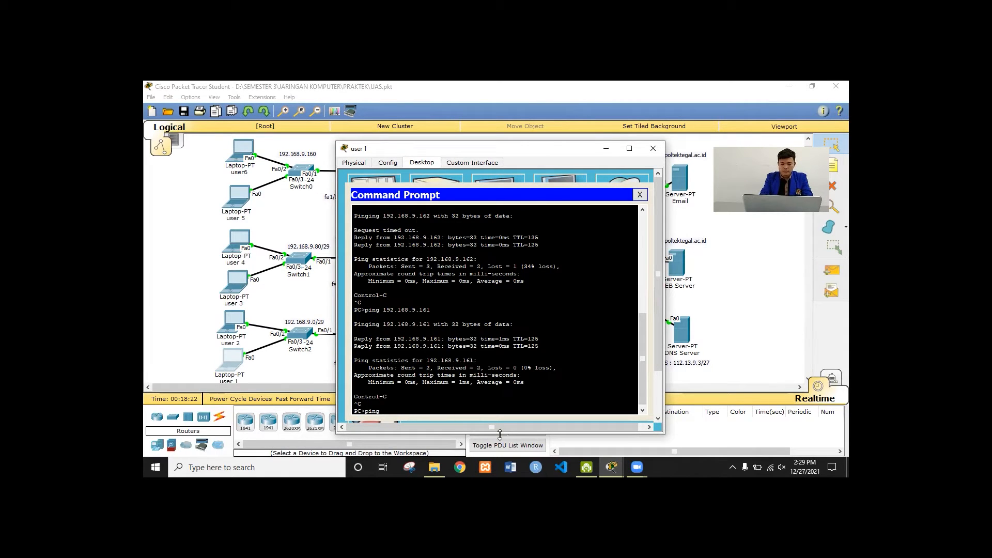
{"action": "type", "text": " poltektegal.ac.id"}
{"action": "key", "text": "Return"}
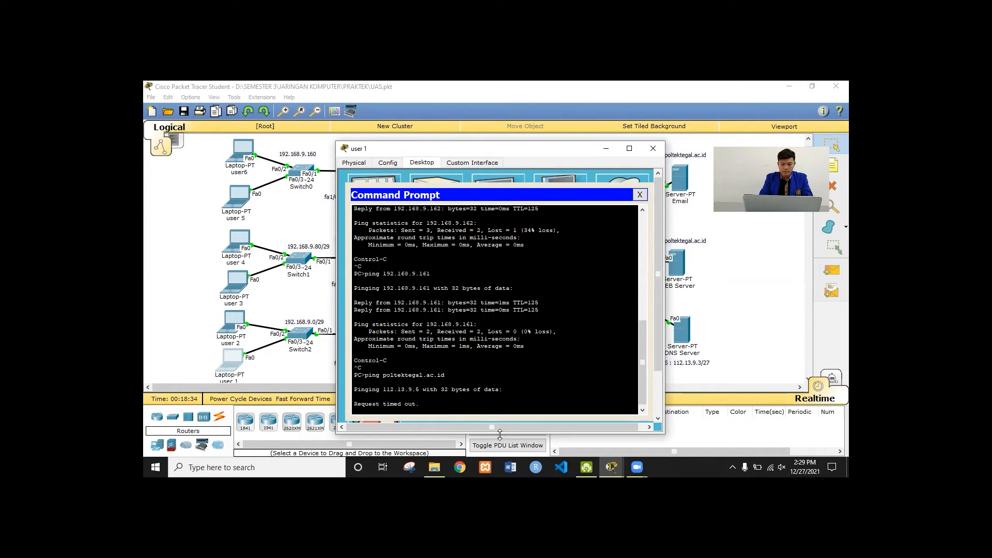
{"action": "key", "text": "ctrl+c"}
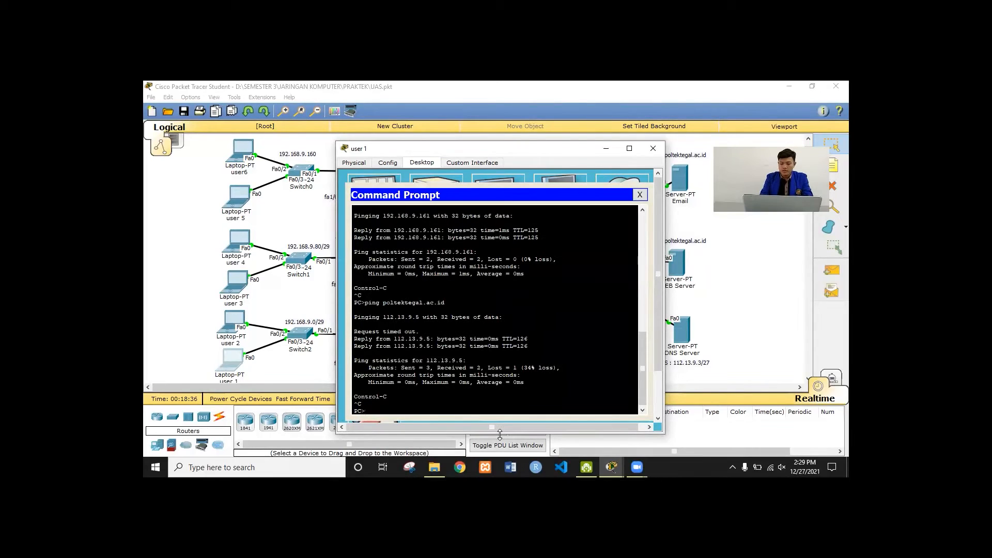
{"action": "key", "text": "Up"}
{"action": "key", "text": "Left"}
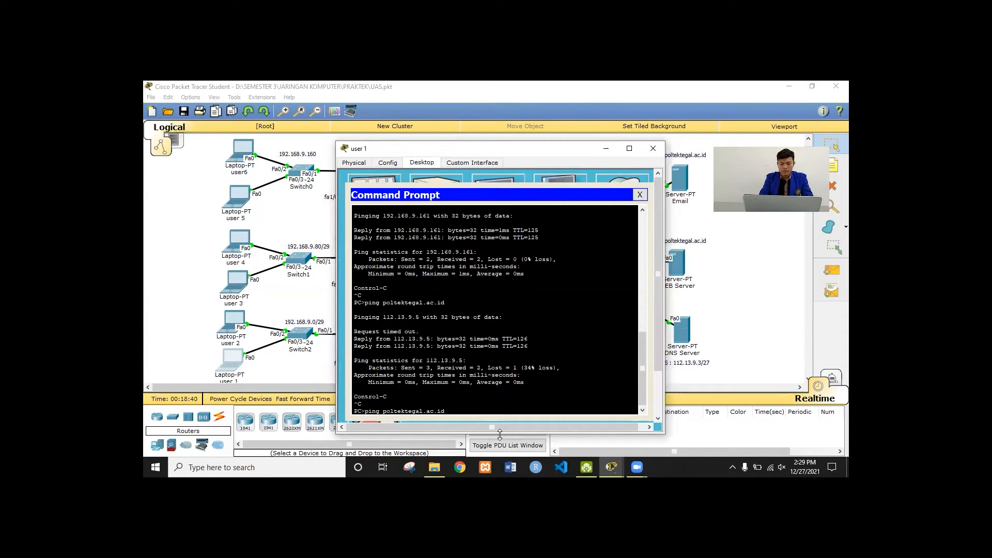
{"action": "type", "text": "www."}
{"action": "key", "text": "Return"}
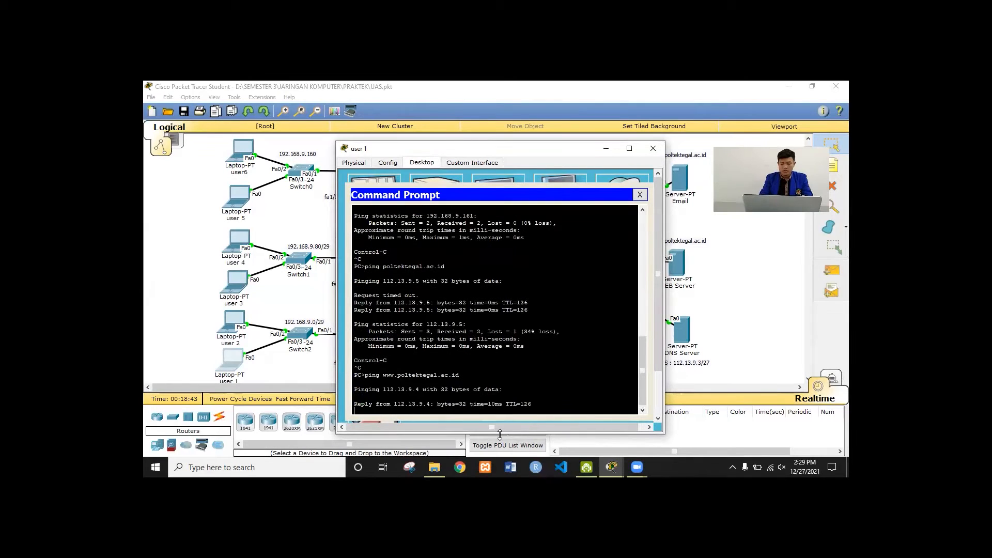
{"action": "key", "text": "ctrl+c"}
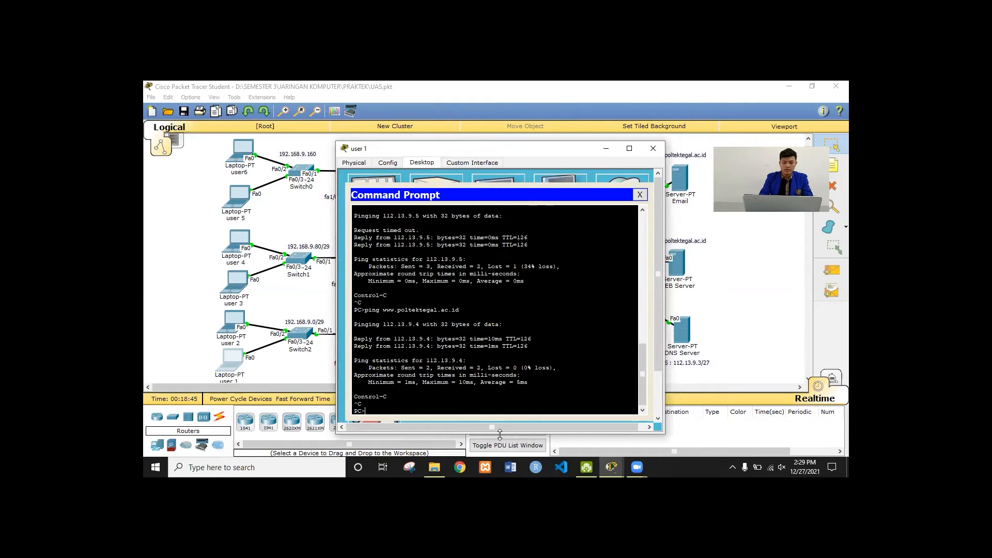
{"action": "left_click", "coordinate": [235, 317]}
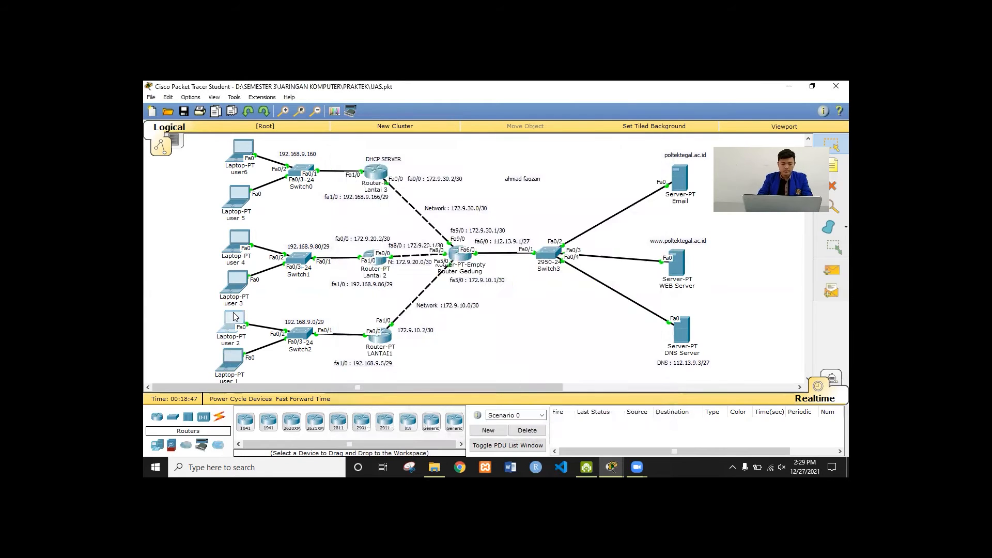
From user 2's command prompt, ping 192.168.9.1, running it twice
{"action": "left_click", "coordinate": [557, 197]}
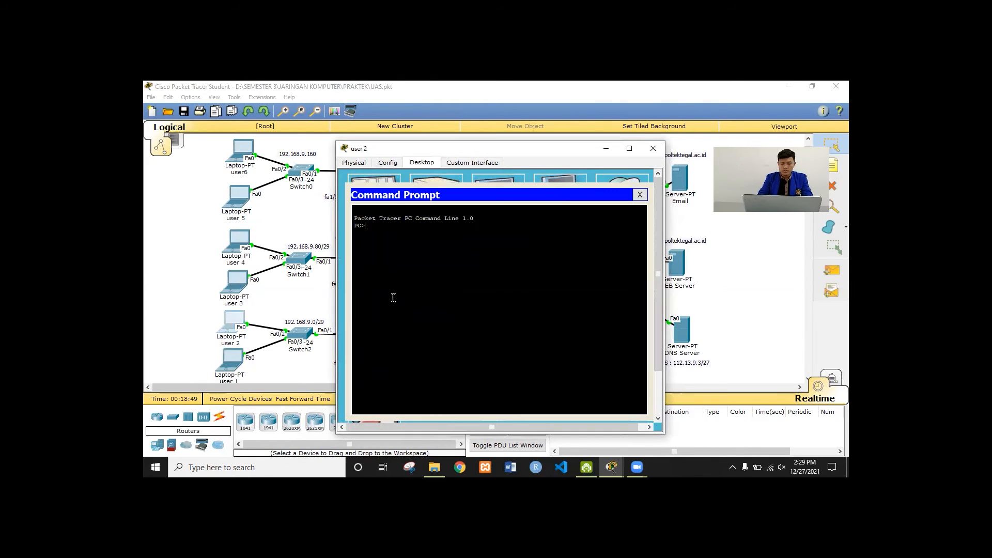
{"action": "type", "text": "ping 192"}
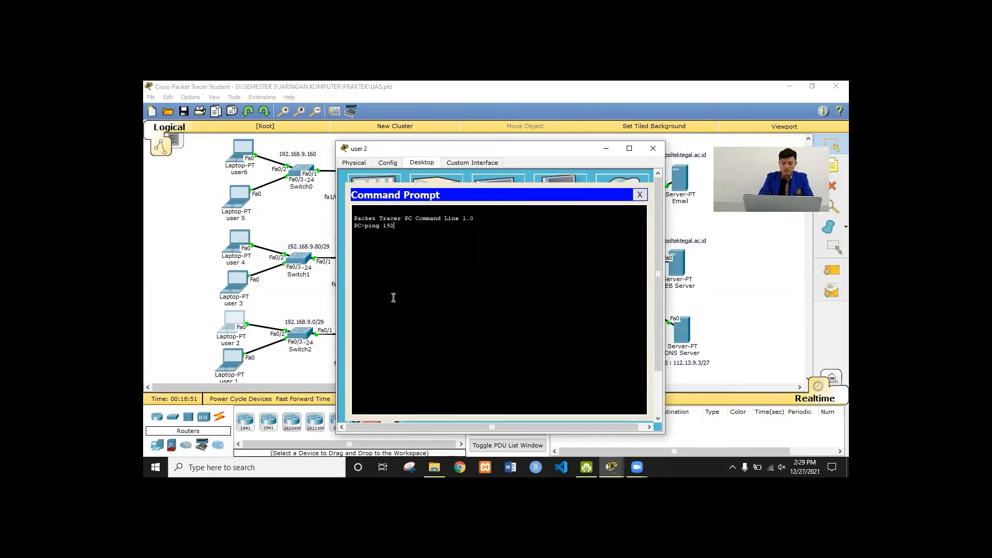
{"action": "type", "text": ".168.9."}
{"action": "type", "text": "1"}
{"action": "key", "text": "Return"}
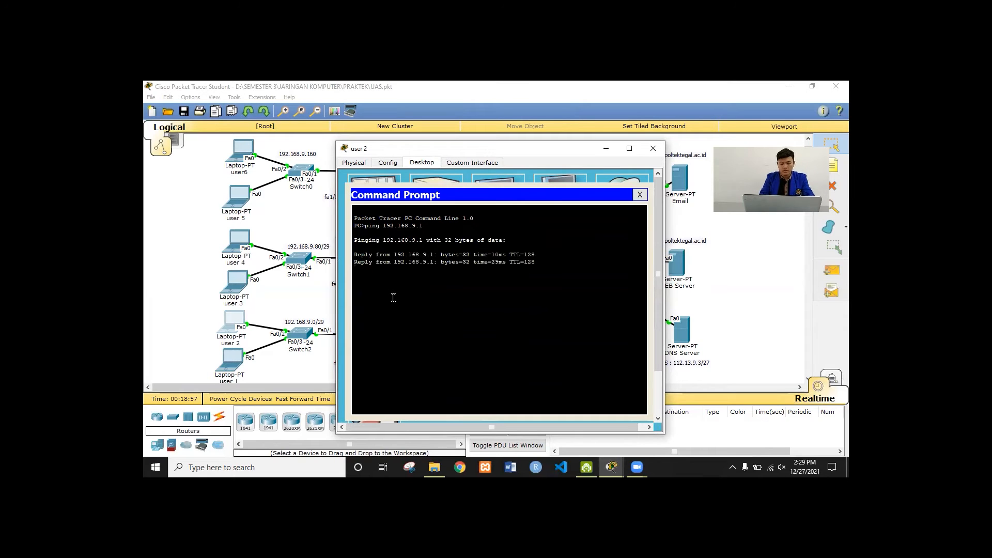
{"action": "key", "text": "ctrl+c"}
{"action": "key", "text": "Up"}
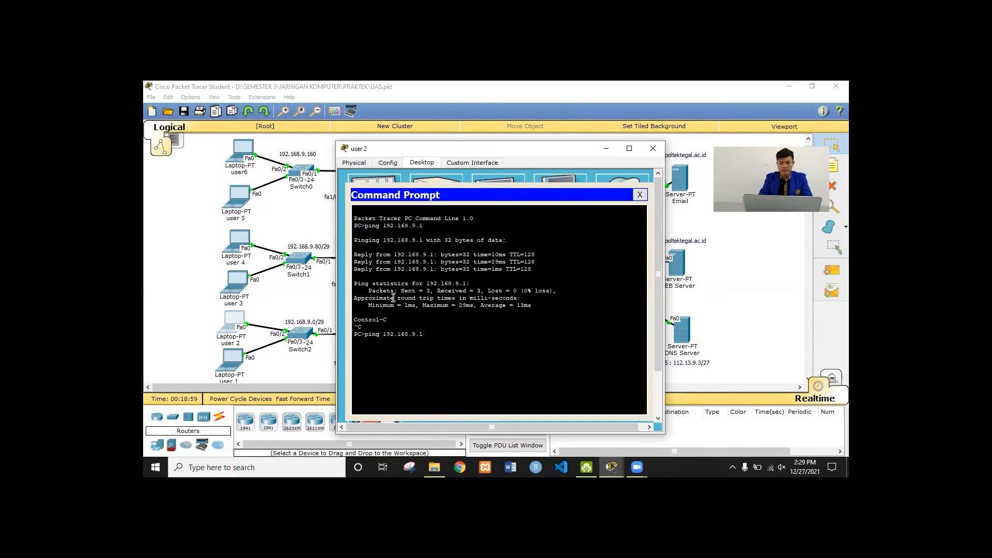
{"action": "key", "text": "Return"}
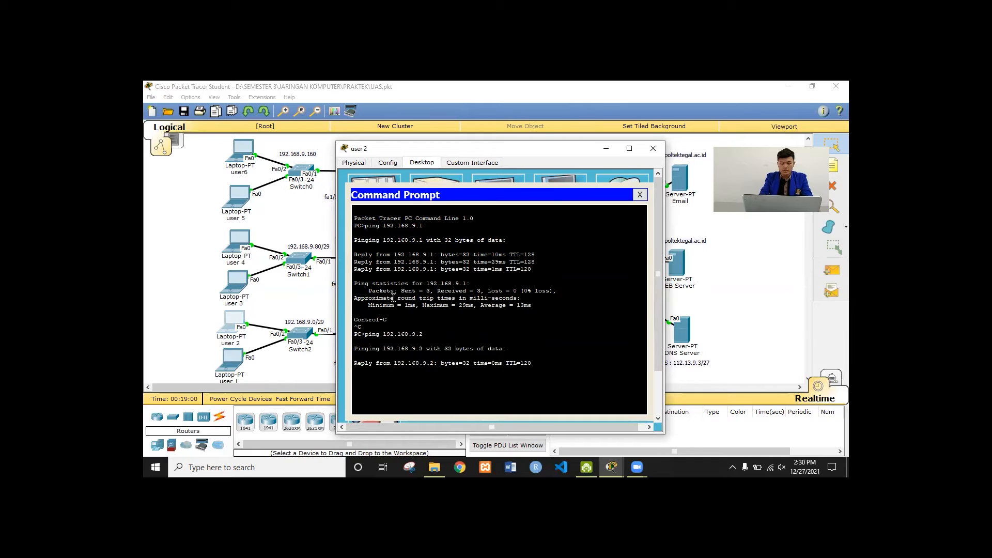
{"action": "key", "text": "ctrl+c"}
Ping 192.168.9.81 and 192.168.9.82 from user 2
{"action": "key", "text": "Up"}
{"action": "key", "text": "BackSpace"}
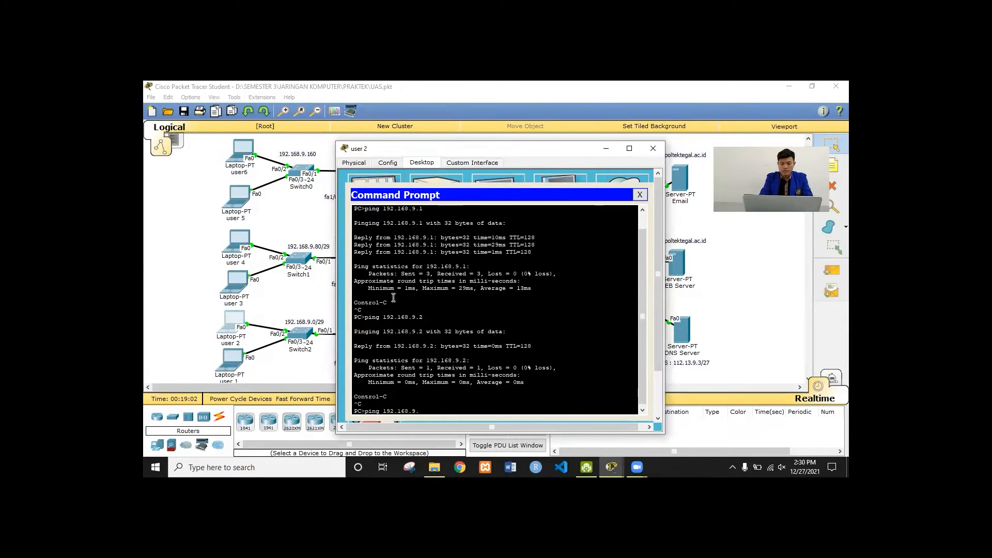
{"action": "type", "text": "81"}
{"action": "key", "text": "Return"}
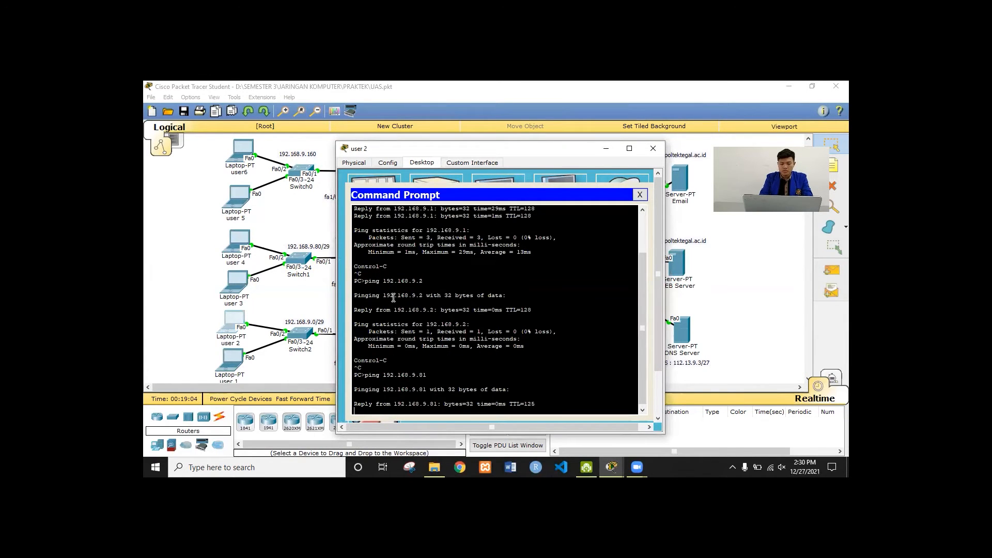
{"action": "key", "text": "ctrl+c"}
{"action": "key", "text": "Up"}
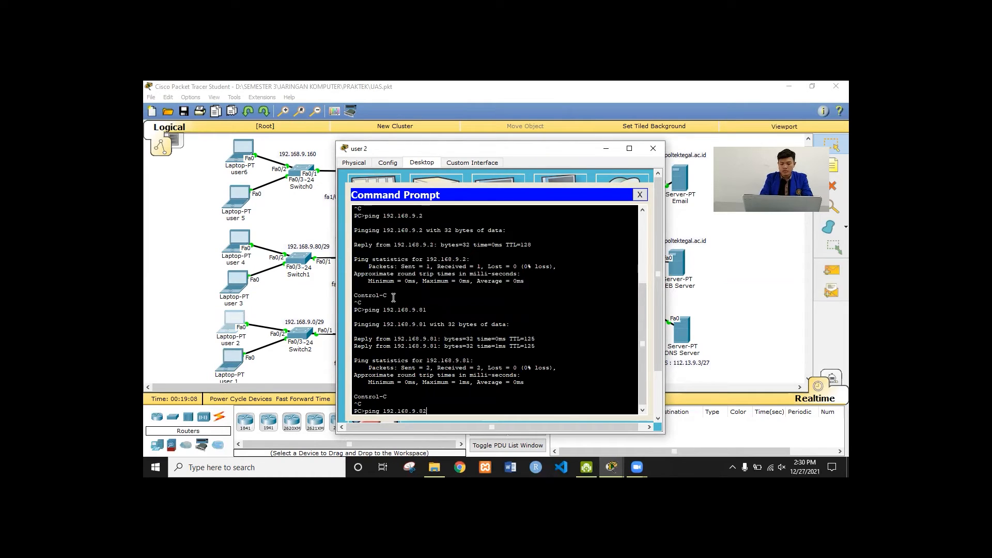
{"action": "type", "text": "2"}
{"action": "key", "text": "Return"}
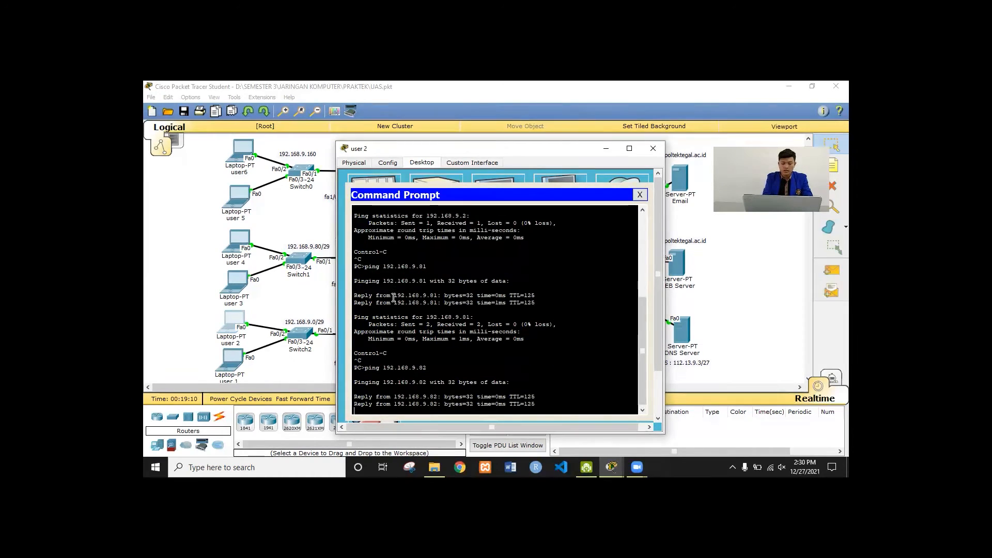
{"action": "key", "text": "Return"}
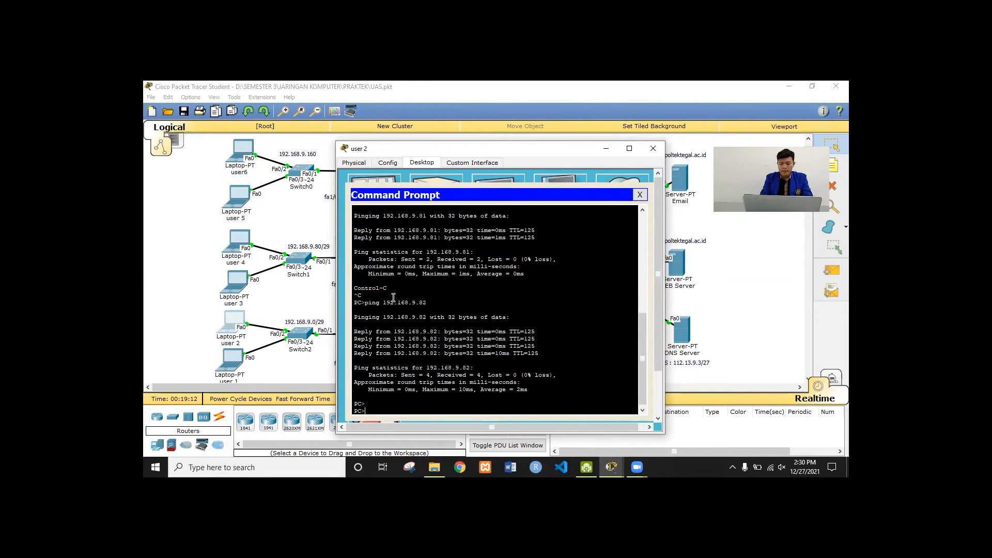
Ping 192.168.9.161 and 192.168.9.162, then close user 2 and open laptop user 3
{"action": "key", "text": "Up"}
{"action": "key", "text": "BackSpace"}
{"action": "type", "text": "161"}
{"action": "key", "text": "Return"}
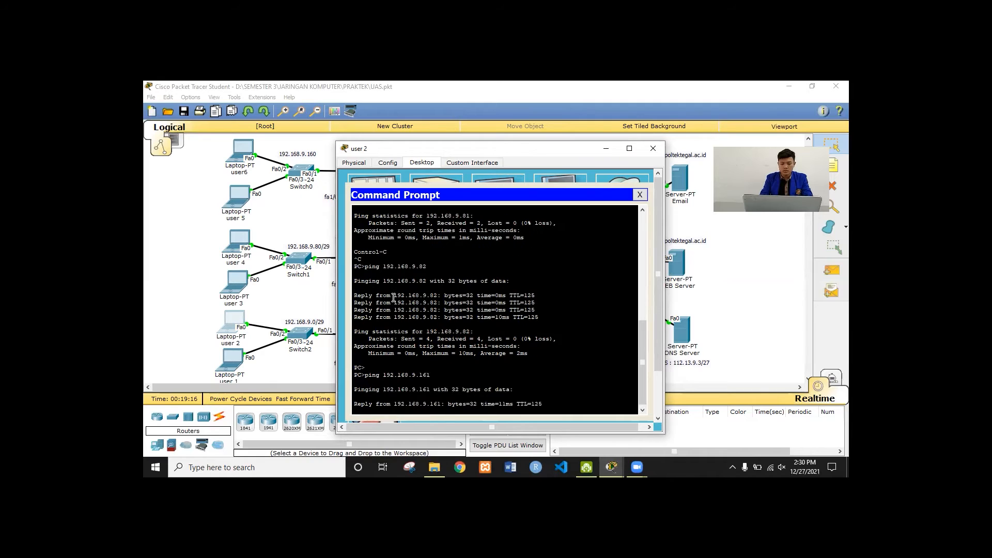
{"action": "key", "text": "ctrl+c"}
{"action": "key", "text": "Up"}
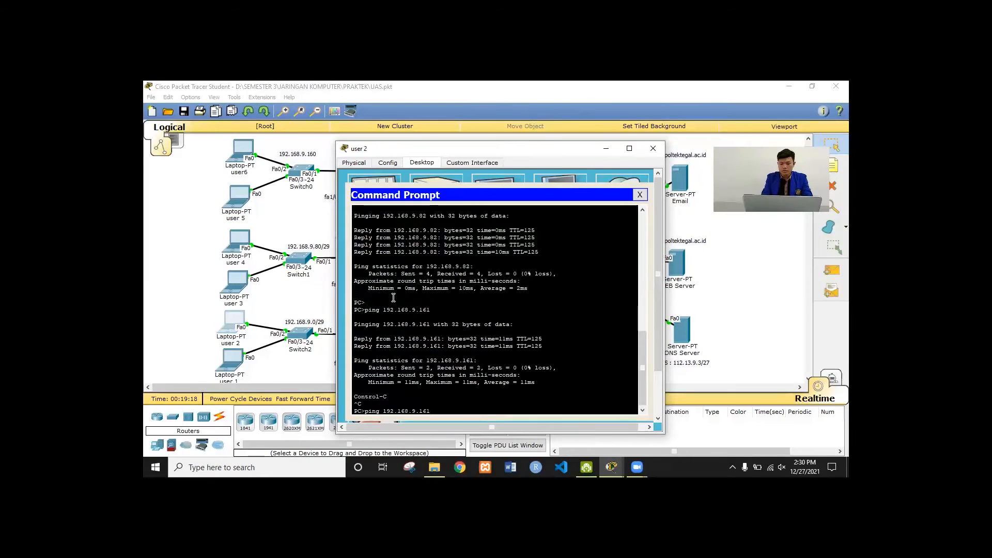
{"action": "key", "text": "BackSpace"}
{"action": "type", "text": "2"}
{"action": "key", "text": "Return"}
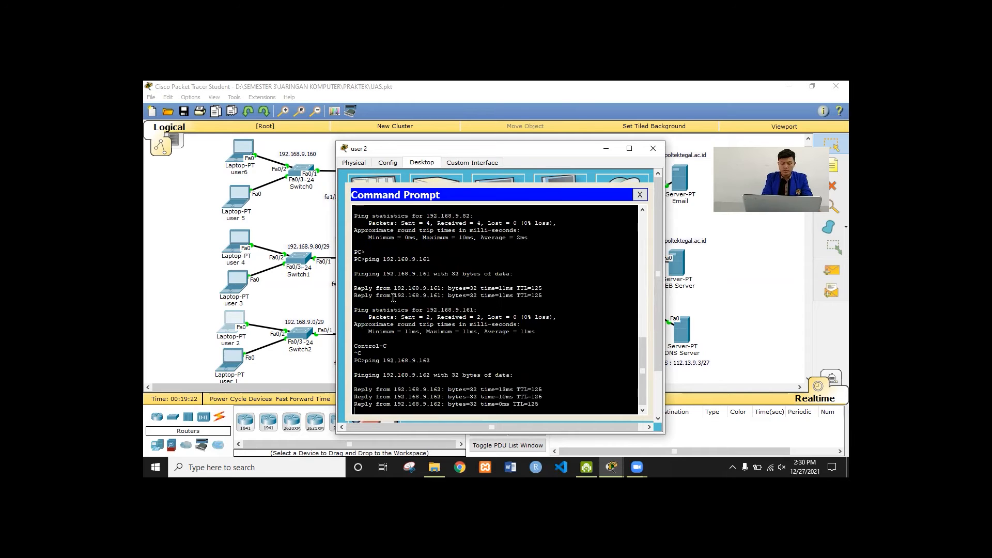
{"action": "key", "text": "ctrl+c"}
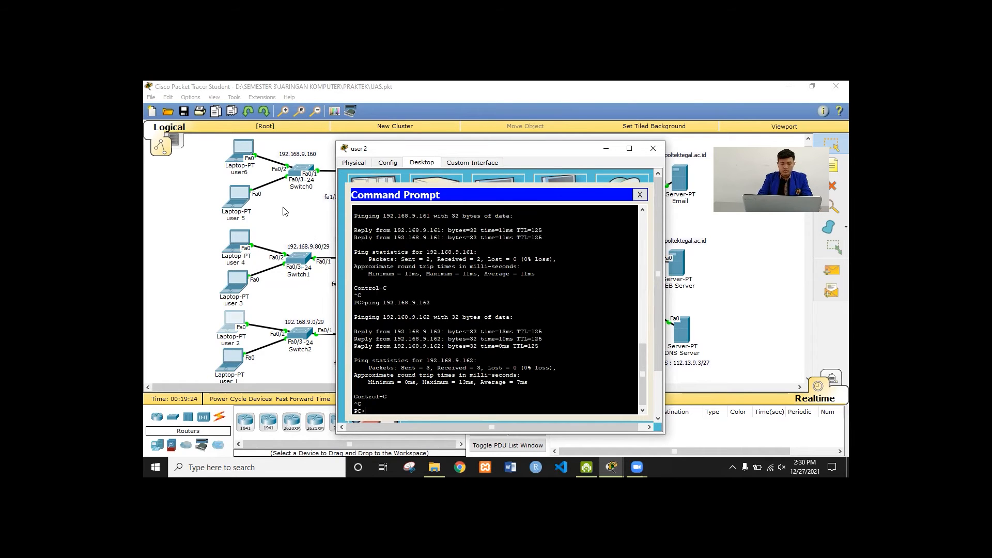
{"action": "left_click", "coordinate": [283, 207]}
{"action": "left_click", "coordinate": [237, 273]}
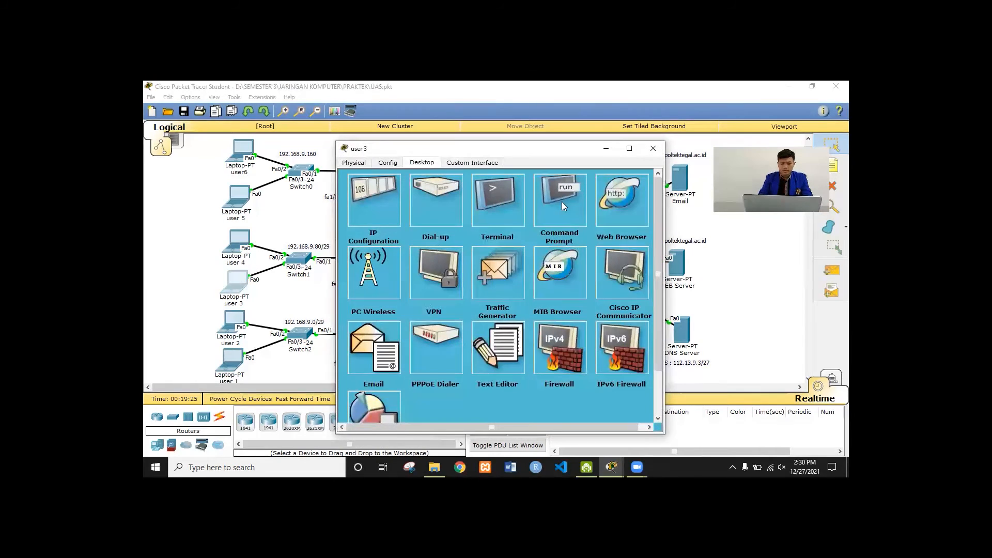
From user 3's command prompt, ping 192.168.9.1 and 192.168.9.2
{"action": "left_click", "coordinate": [562, 201]}
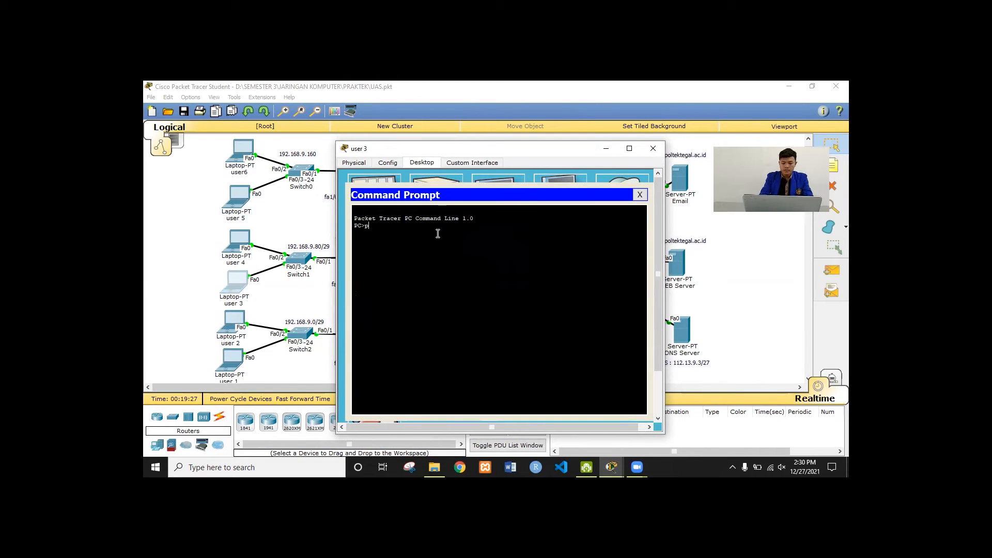
{"action": "type", "text": "ping 91"}
{"action": "key", "text": "BackSpace"}
{"action": "key", "text": "BackSpace"}
{"action": "type", "text": "92.168"}
{"action": "key", "text": "Return"}
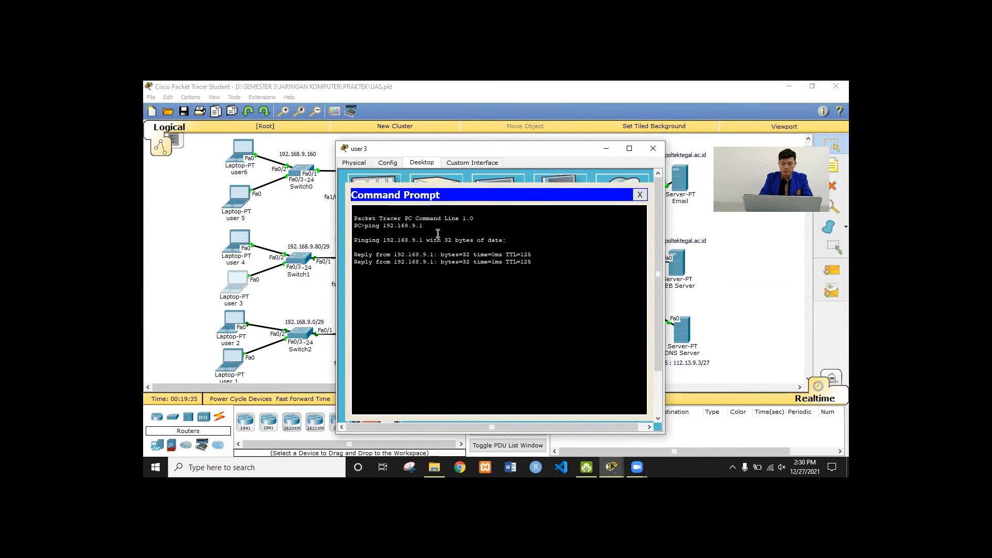
{"action": "key", "text": "ctrl+c"}
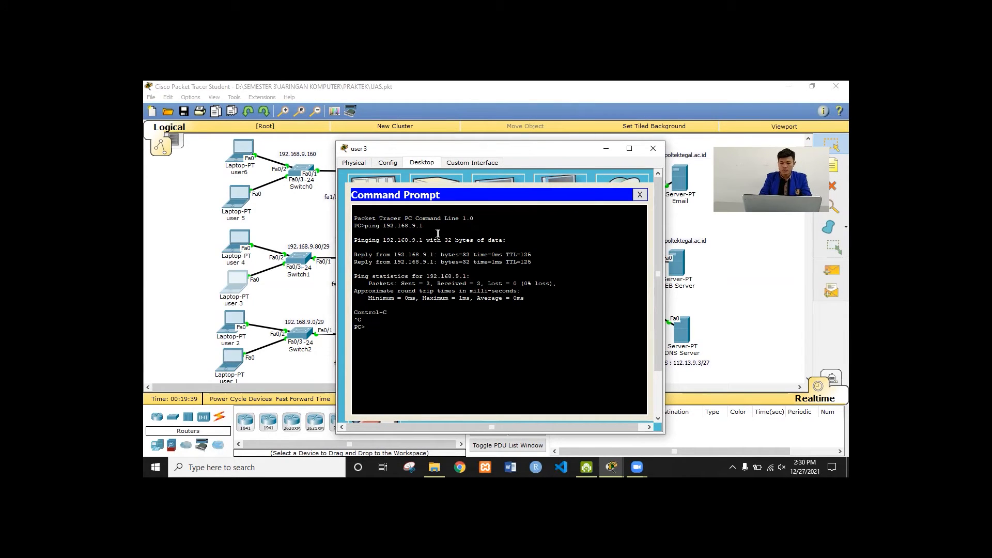
{"action": "key", "text": "Up"}
{"action": "key", "text": "BackSpace"}
{"action": "type", "text": "2.168.9."}
{"action": "key", "text": "Return"}
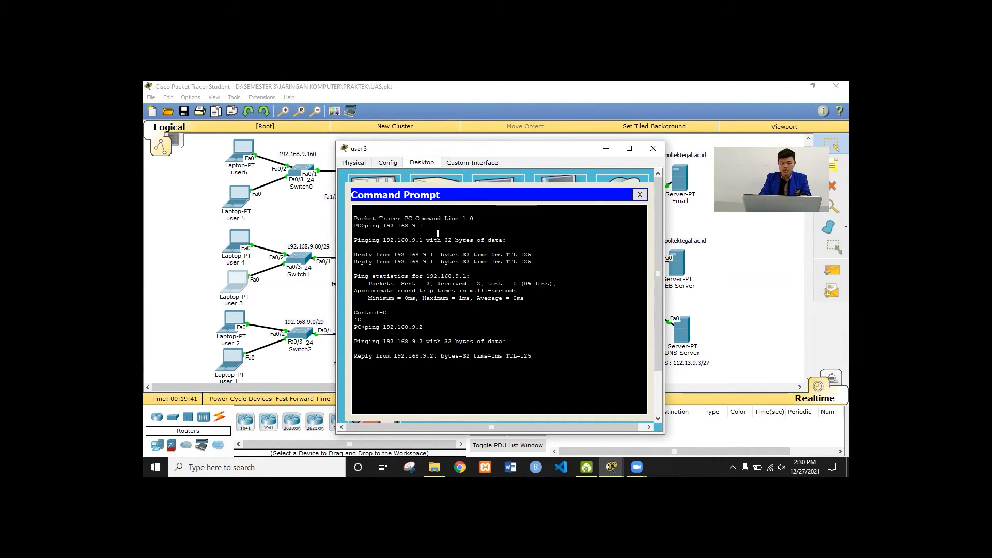
{"action": "key", "text": "ctrl+c"}
Ping the gateways 192.168.9.81 and 192.168.9.82 from user 3
{"action": "key", "text": "Up"}
{"action": "key", "text": "BackSpace"}
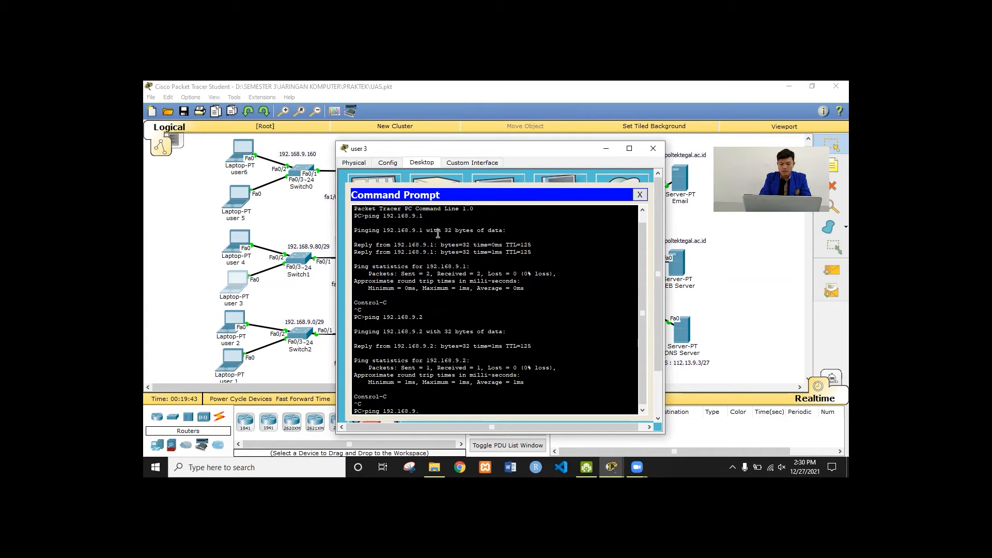
{"action": "type", "text": "81"}
{"action": "key", "text": "Return"}
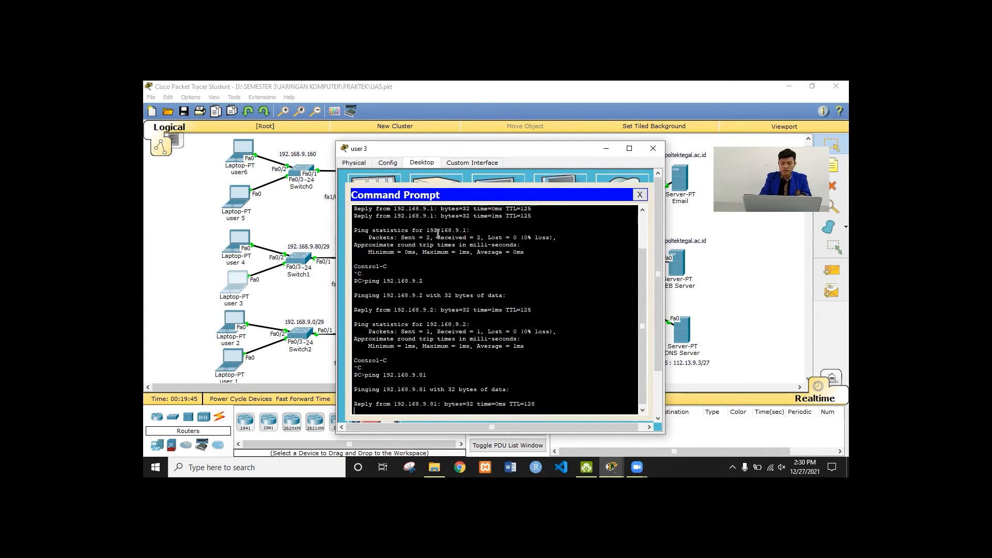
{"action": "key", "text": "ctrl+c"}
{"action": "key", "text": "Up"}
{"action": "key", "text": "BackSpace"}
{"action": "type", "text": "2"}
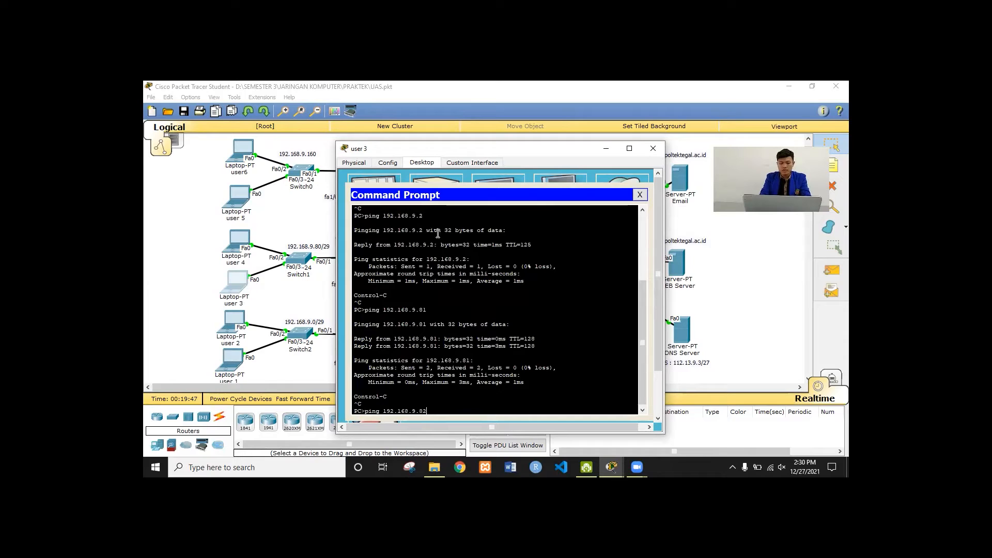
{"action": "key", "text": "Return"}
{"action": "key", "text": "ctrl+c"}
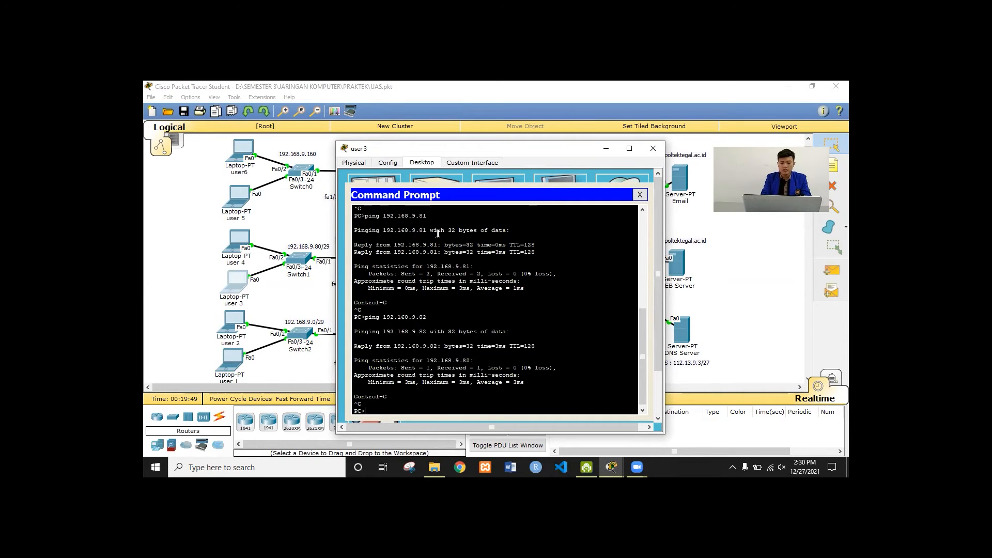
Ping the gateways 192.168.9.161 and 192.168.9.162 from user 3
{"action": "key", "text": "Up"}
{"action": "key", "text": "BackSpace"}
{"action": "key", "text": "BackSpace"}
{"action": "type", "text": "192.168.9.161"}
{"action": "key", "text": "Return"}
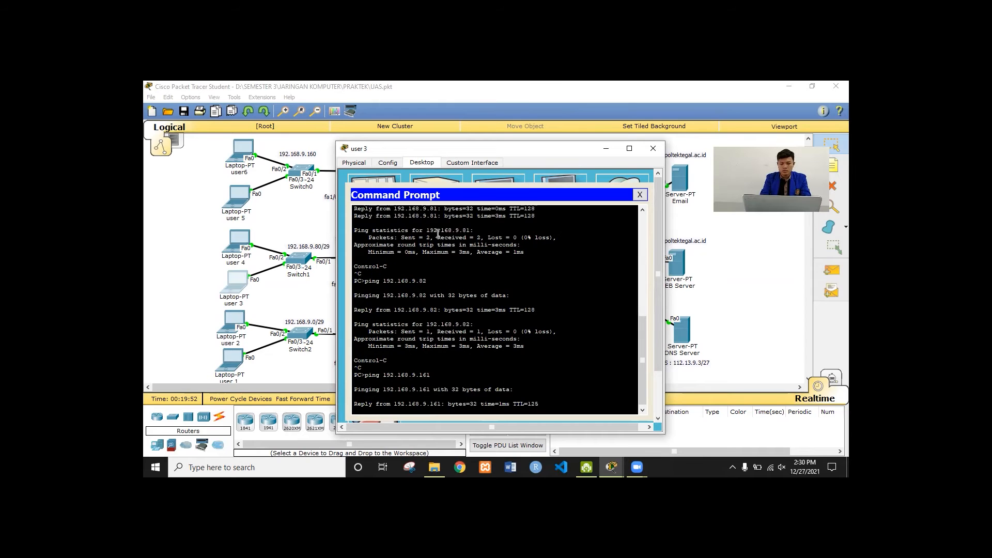
{"action": "key", "text": "ctrl+c"}
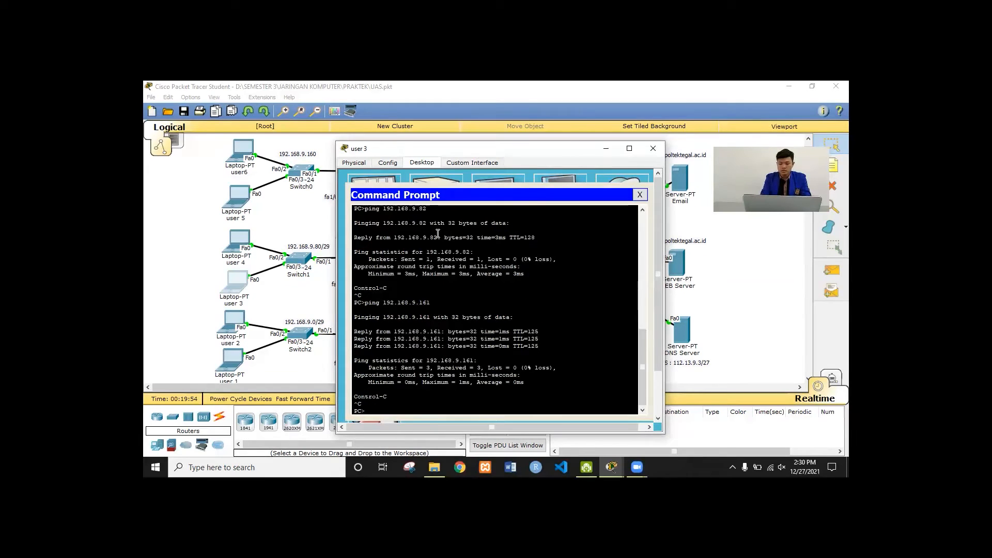
{"action": "key", "text": "Up"}
{"action": "key", "text": "BackSpace"}
{"action": "type", "text": "2.168.9.162"}
{"action": "key", "text": "Return"}
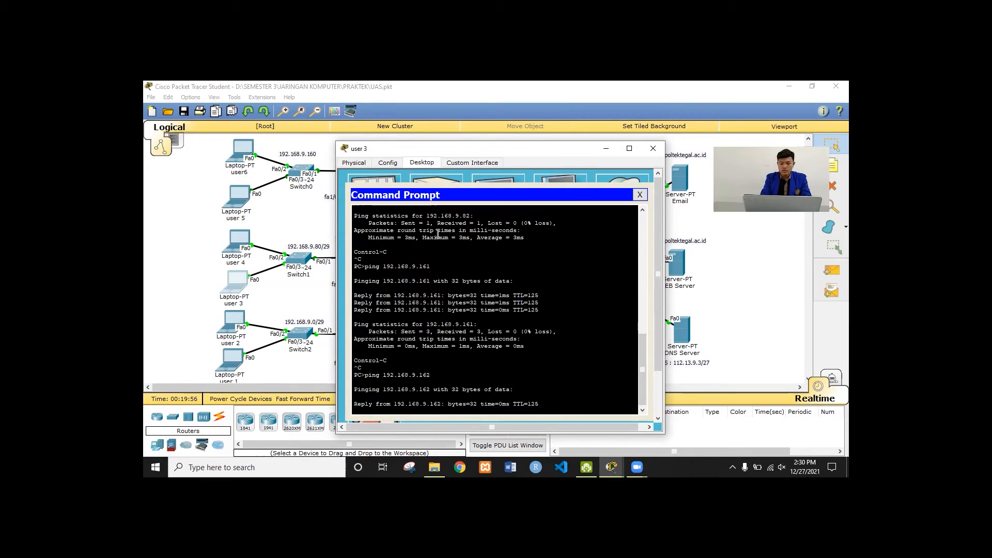
{"action": "key", "text": "ctrl+c"}
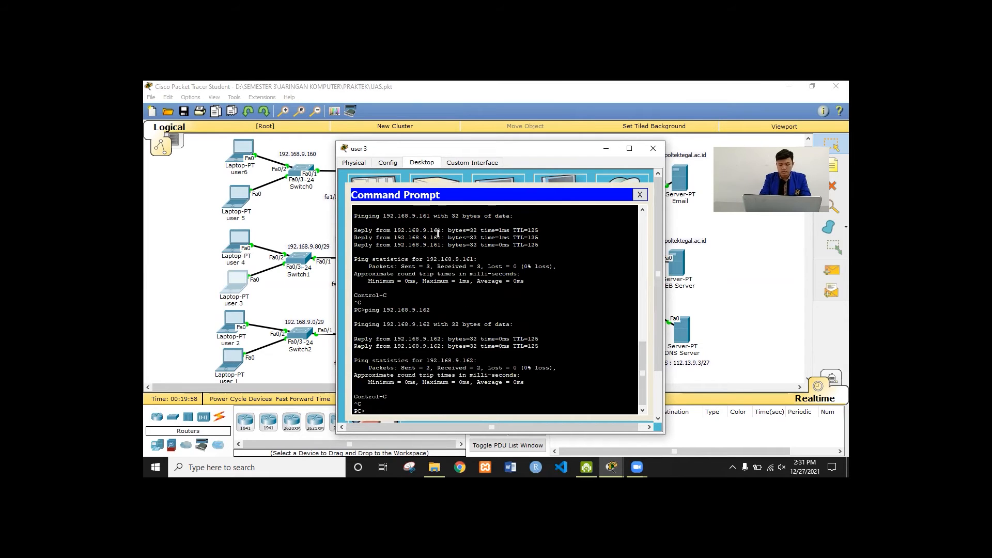
{"action": "type", "text": "ping w"}
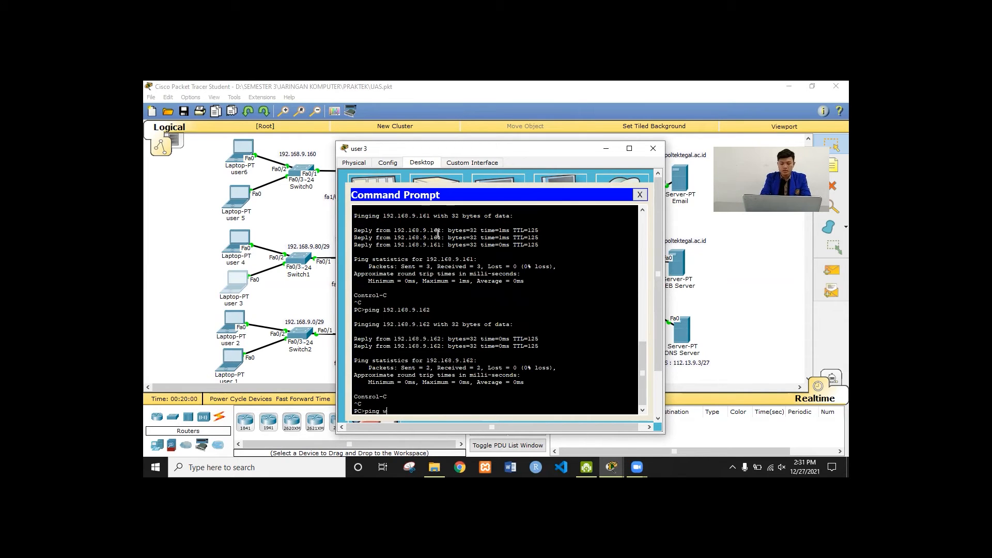
{"action": "type", "text": "ww.poltekteg"}
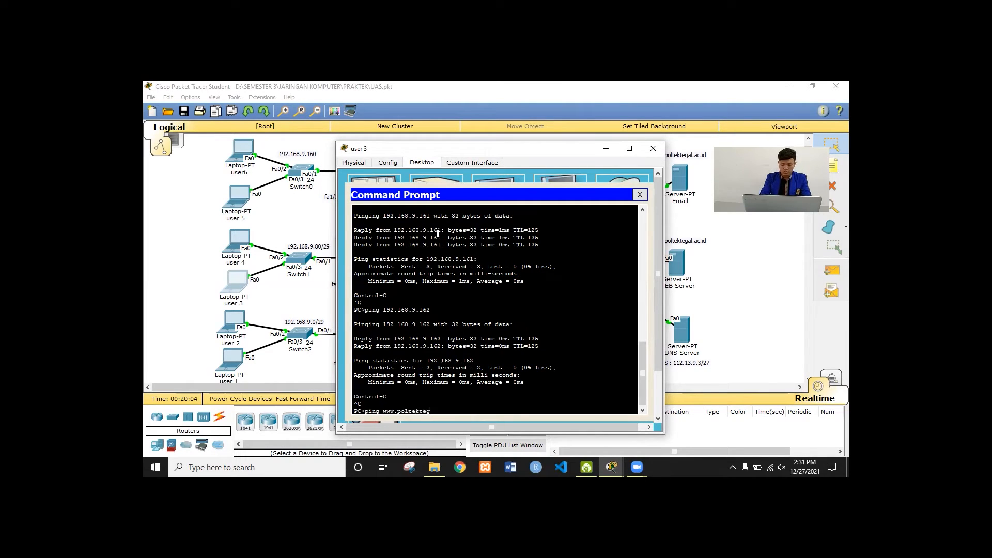
{"action": "type", "text": "al.ac.id"}
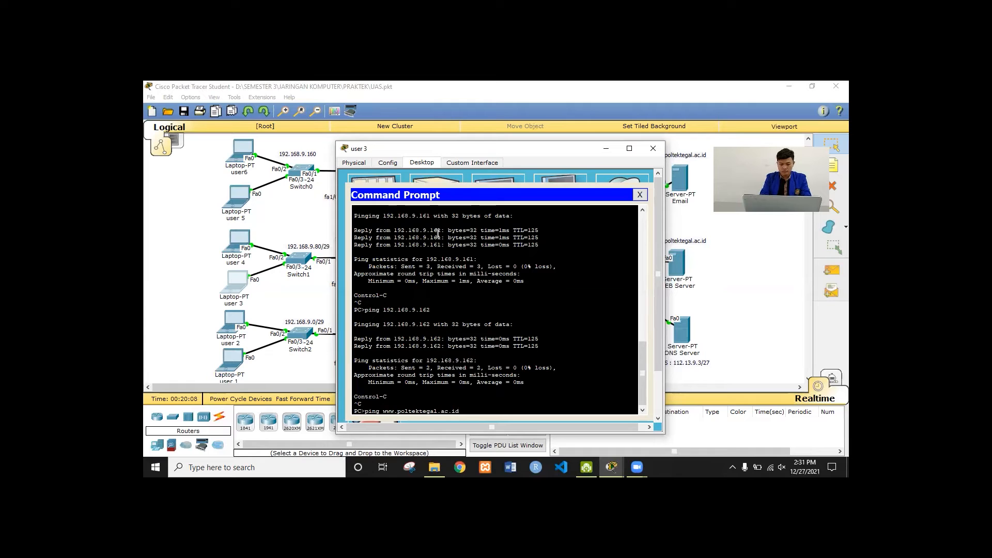
{"action": "key", "text": "Return"}
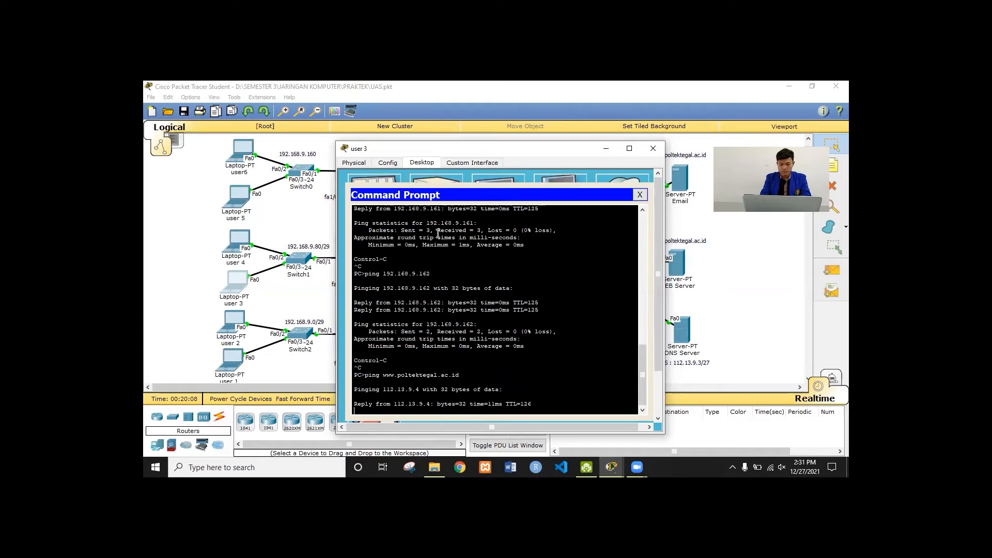
{"action": "key", "text": "ctrl+c"}
{"action": "key", "text": "Up"}
{"action": "key", "text": "BackSpace"}
{"action": "key", "text": "BackSpace"}
{"action": "key", "text": "BackSpace"}
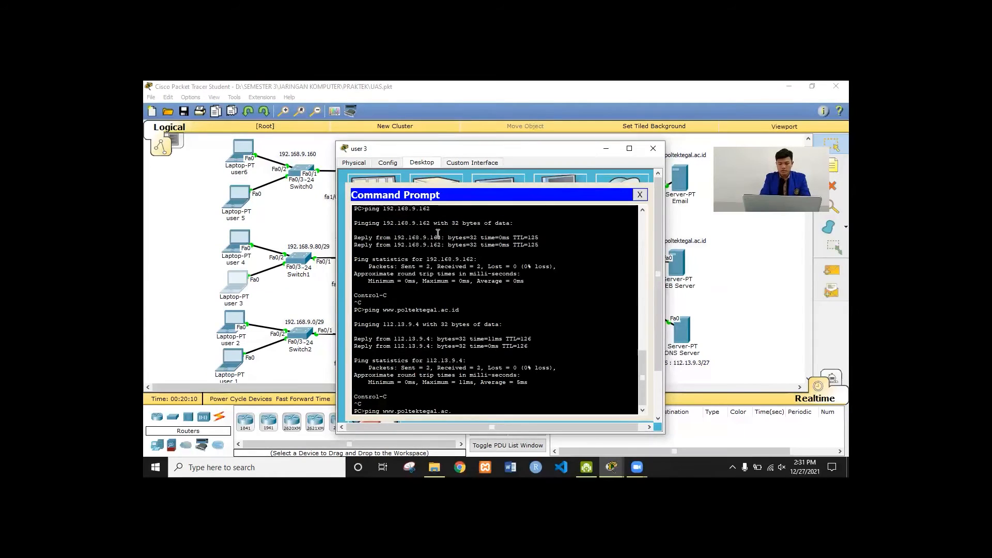
{"action": "key", "text": "BackSpace"}
{"action": "key", "text": "BackSpace"}
{"action": "key", "text": "BackSpace"}
{"action": "key", "text": "BackSpace"}
{"action": "key", "text": "BackSpace"}
{"action": "key", "text": "BackSpace"}
{"action": "key", "text": "BackSpace"}
{"action": "key", "text": "BackSpace"}
{"action": "key", "text": "BackSpace"}
{"action": "key", "text": "BackSpace"}
{"action": "key", "text": "BackSpace"}
{"action": "key", "text": "BackSpace"}
{"action": "key", "text": "BackSpace"}
{"action": "key", "text": "BackSpace"}
{"action": "key", "text": "BackSpace"}
{"action": "key", "text": "BackSpace"}
{"action": "key", "text": "BackSpace"}
{"action": "key", "text": "BackSpace"}
{"action": "type", "text": "ping p"}
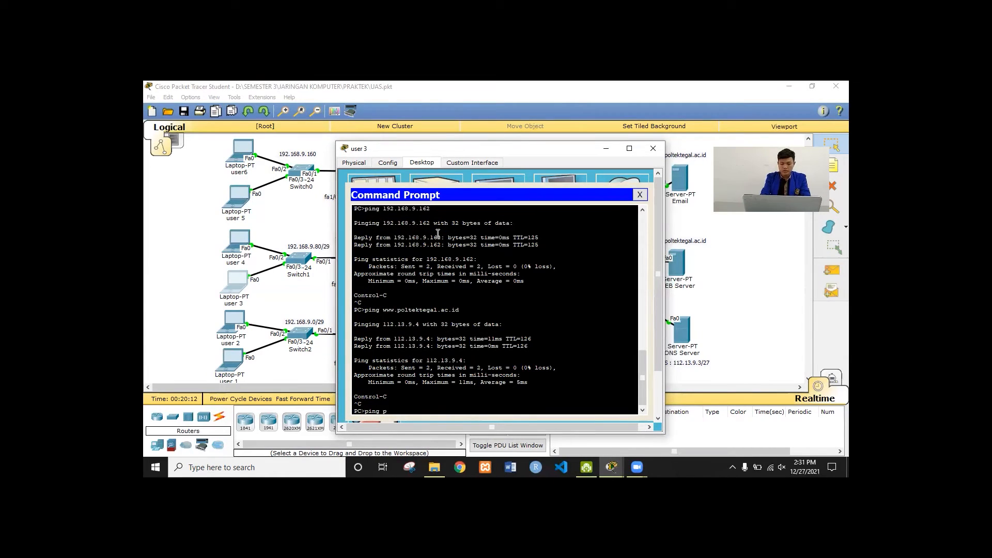
{"action": "type", "text": "oltekteg"}
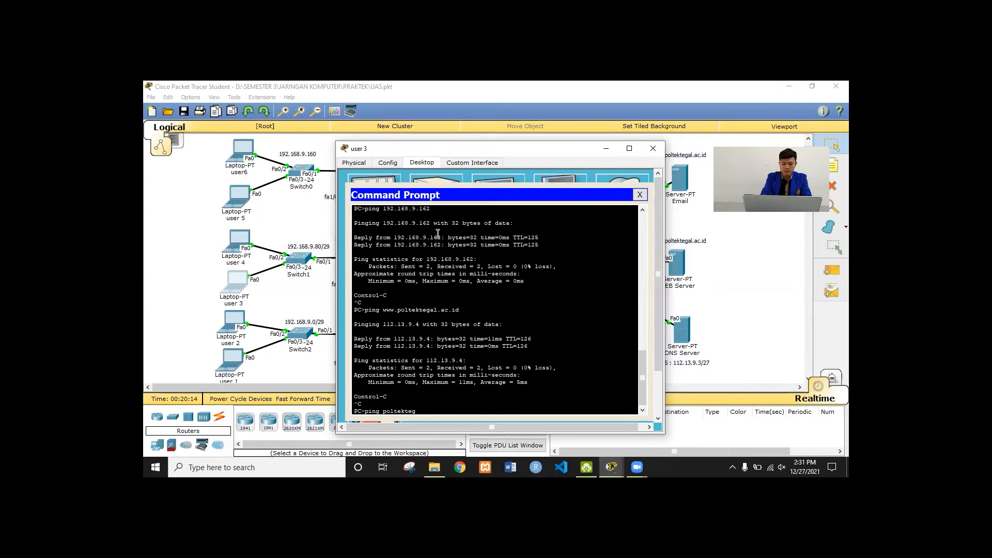
{"action": "type", "text": "al"}
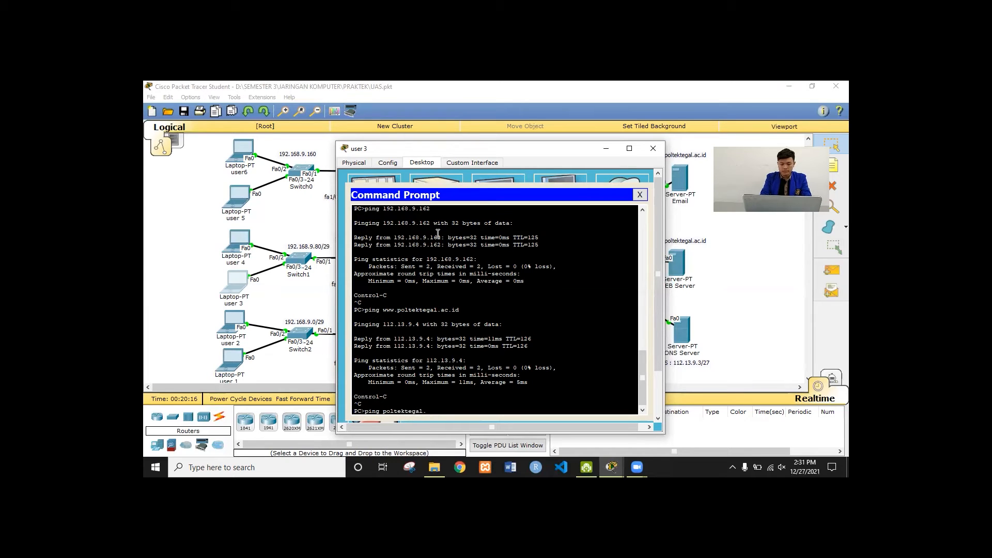
{"action": "type", "text": ".ac.id"}
{"action": "key", "text": "Return"}
{"action": "key", "text": "ctrl+c"}
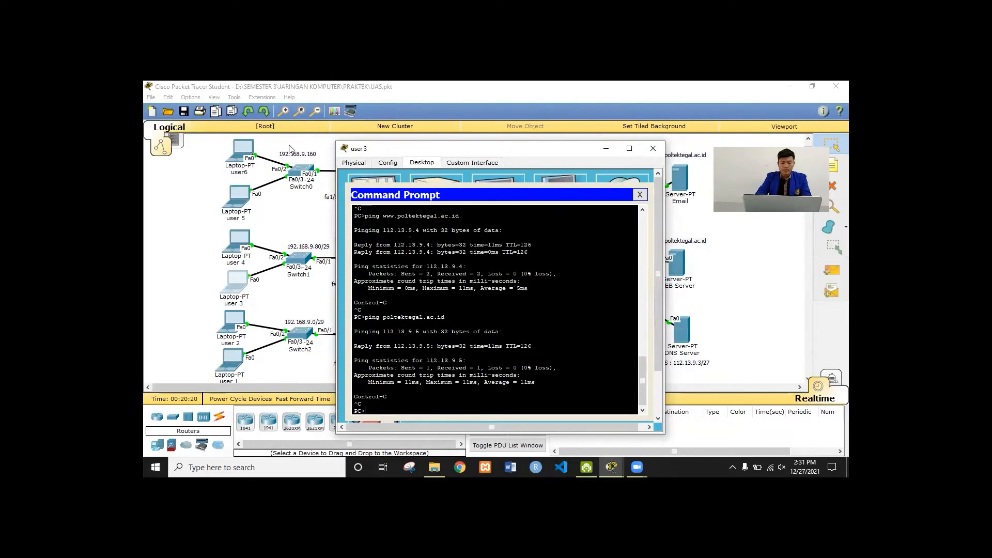
On laptop user 4's command prompt, ping 192.168.9.1 and 192.168.9.2
{"action": "left_click", "coordinate": [239, 240]}
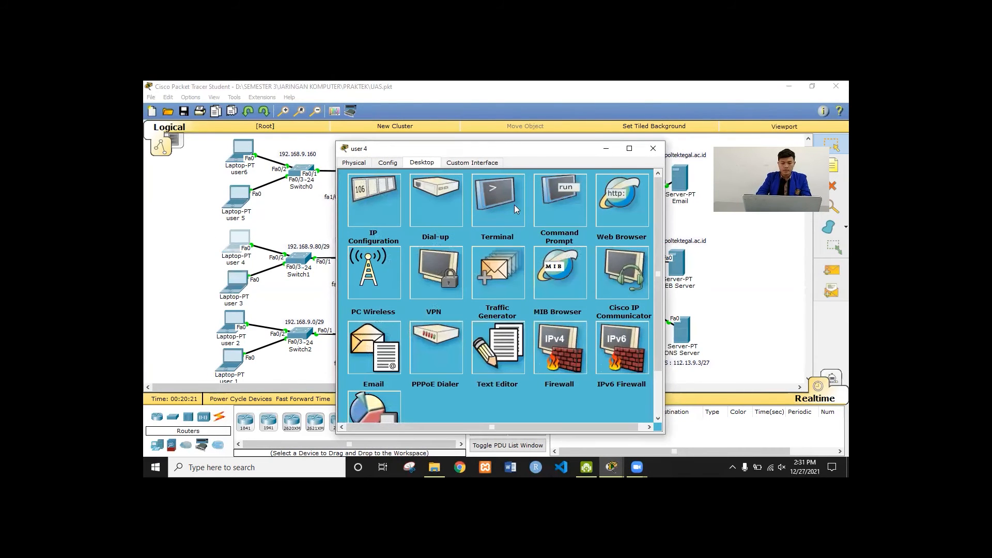
{"action": "left_click", "coordinate": [566, 199]}
{"action": "type", "text": "p"}
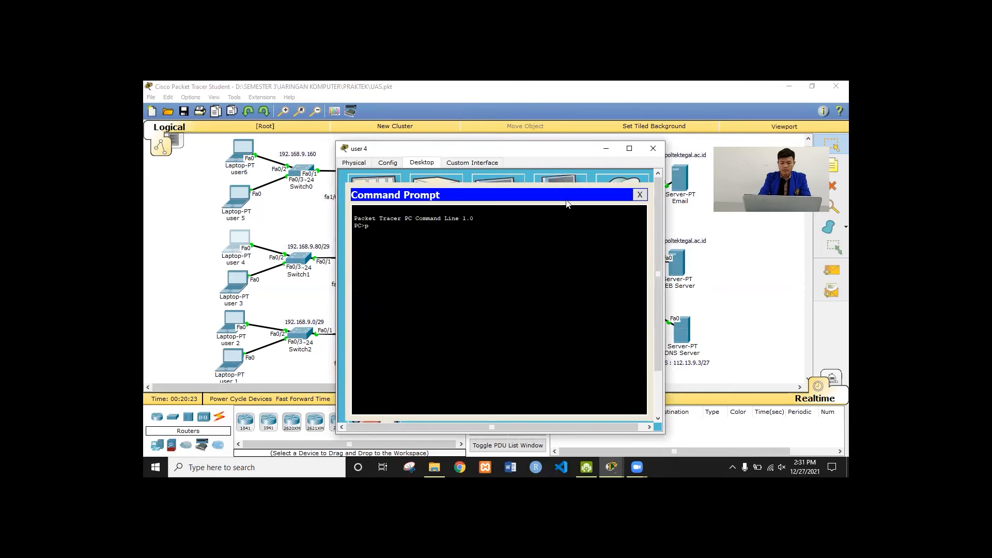
{"action": "type", "text": "ing 192.168.9.1"}
{"action": "key", "text": "Return"}
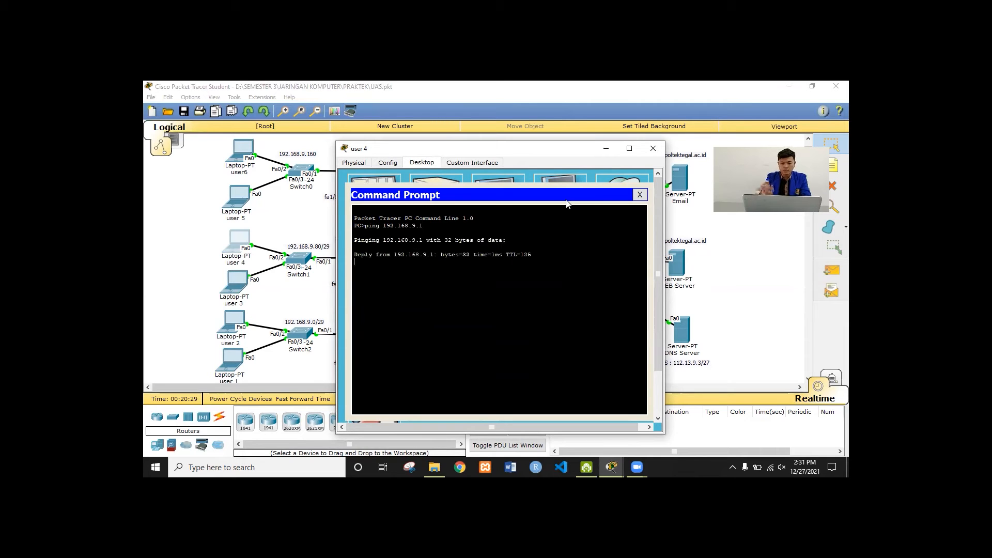
{"action": "key", "text": "ctrl+c"}
{"action": "key", "text": "Up"}
{"action": "key", "text": "BackSpace"}
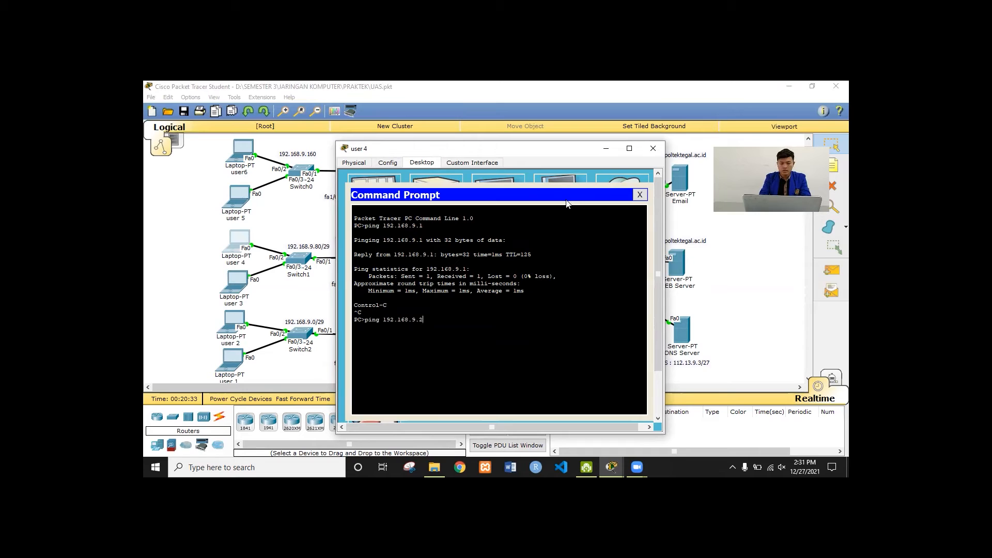
{"action": "key", "text": "Return"}
{"action": "key", "text": "ctrl+c"}
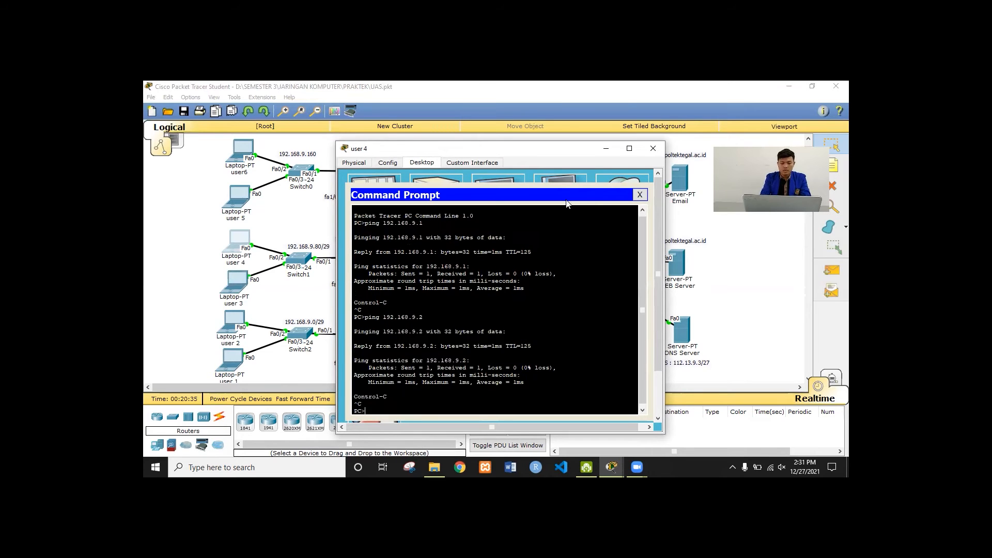
Ping 192.168.9.81 and 192.168.9.82 from user 4
{"action": "key", "text": "Up"}
{"action": "type", "text": "81"}
{"action": "key", "text": "Return"}
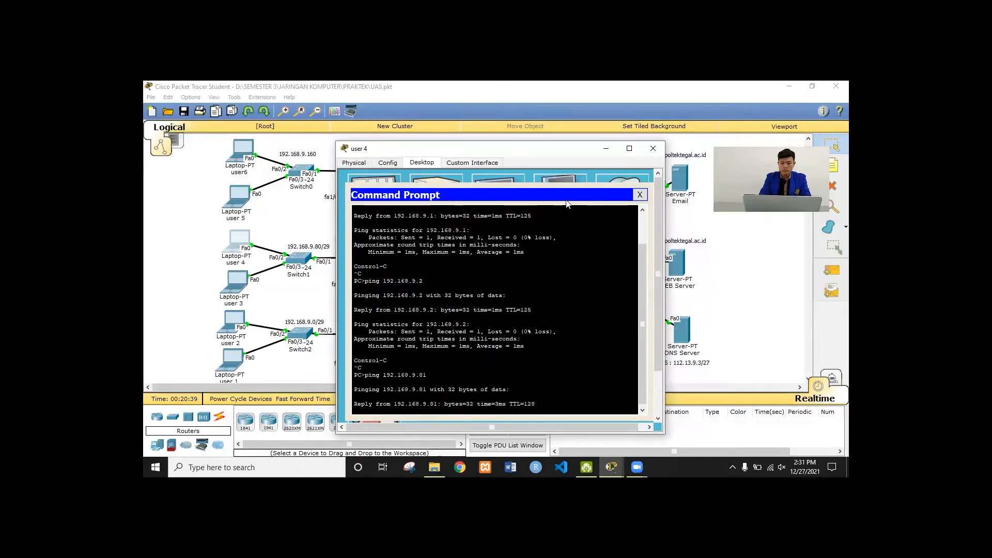
{"action": "key", "text": "ctrl+c"}
{"action": "key", "text": "Up"}
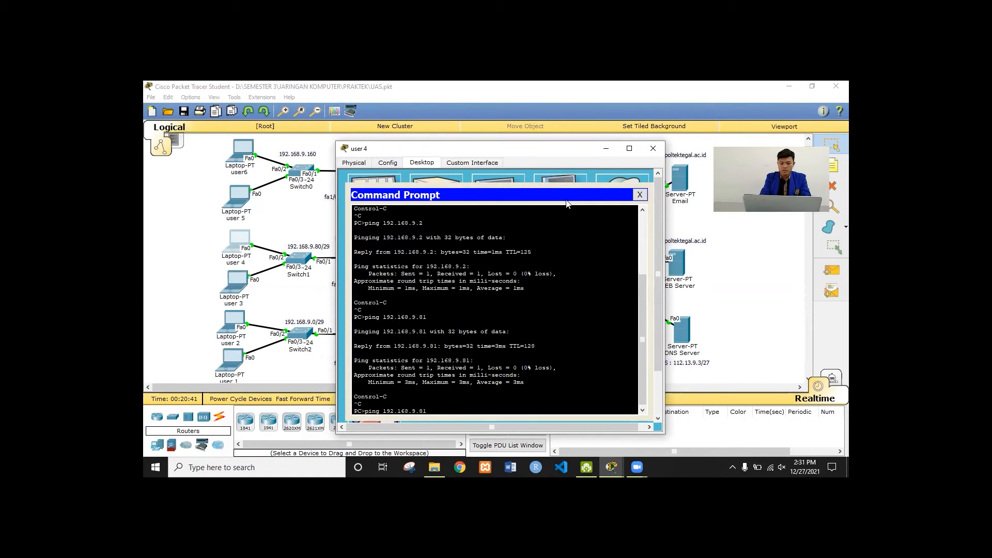
{"action": "key", "text": "BackSpace"}
{"action": "key", "text": "BackSpace"}
{"action": "type", "text": "82"}
{"action": "key", "text": "Return"}
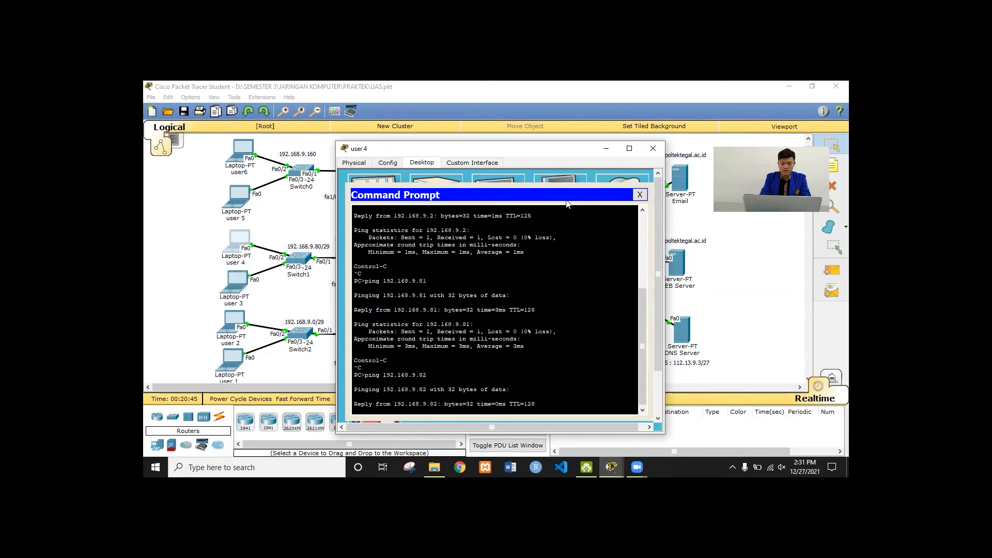
{"action": "key", "text": "ctrl+c"}
Ping 192.168.9.161 and 192.168.9.162 from user 4
{"action": "key", "text": "Up"}
{"action": "key", "text": "BackSpace"}
{"action": "key", "text": "BackSpace"}
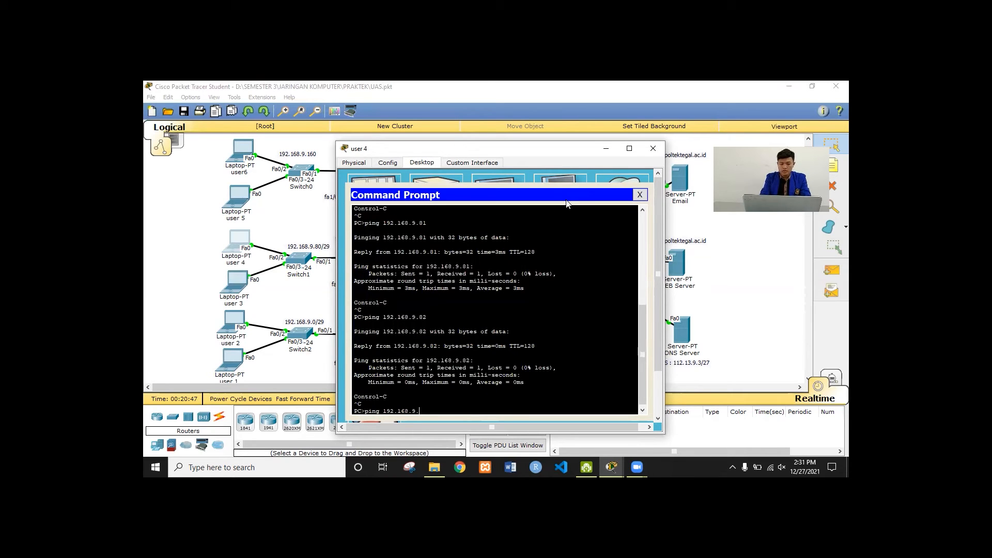
{"action": "type", "text": "161"}
{"action": "key", "text": "Return"}
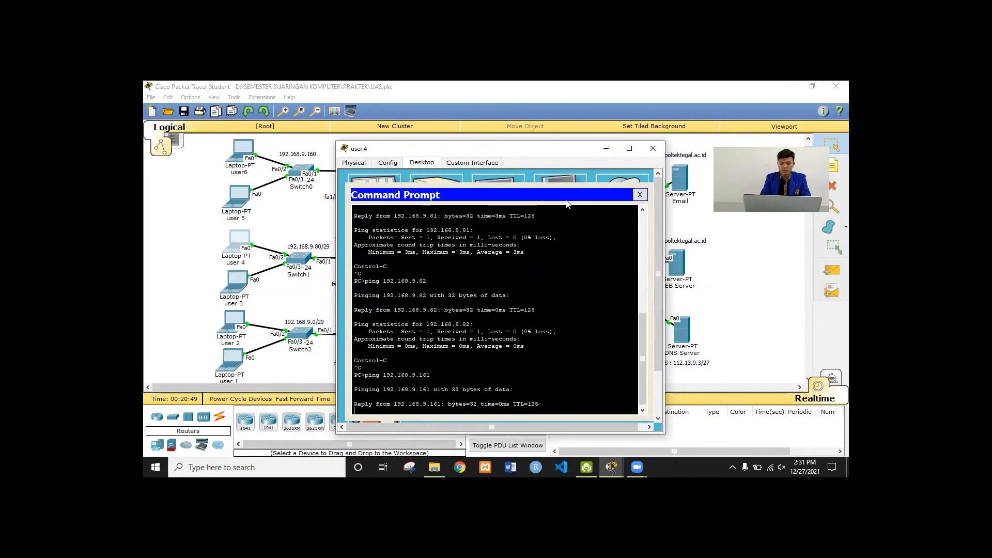
{"action": "key", "text": "ctrl+c"}
{"action": "key", "text": "Up"}
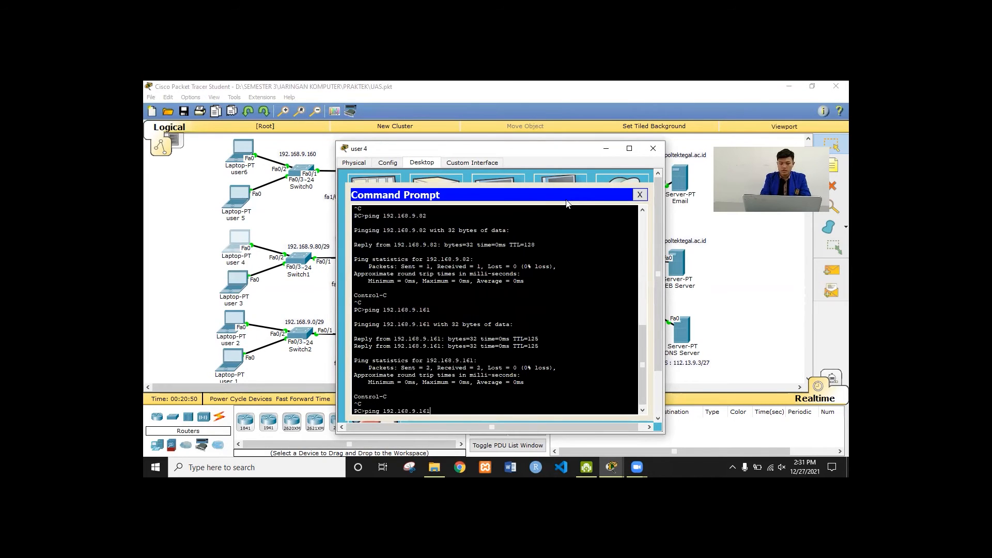
{"action": "type", "text": "2"}
{"action": "key", "text": "Return"}
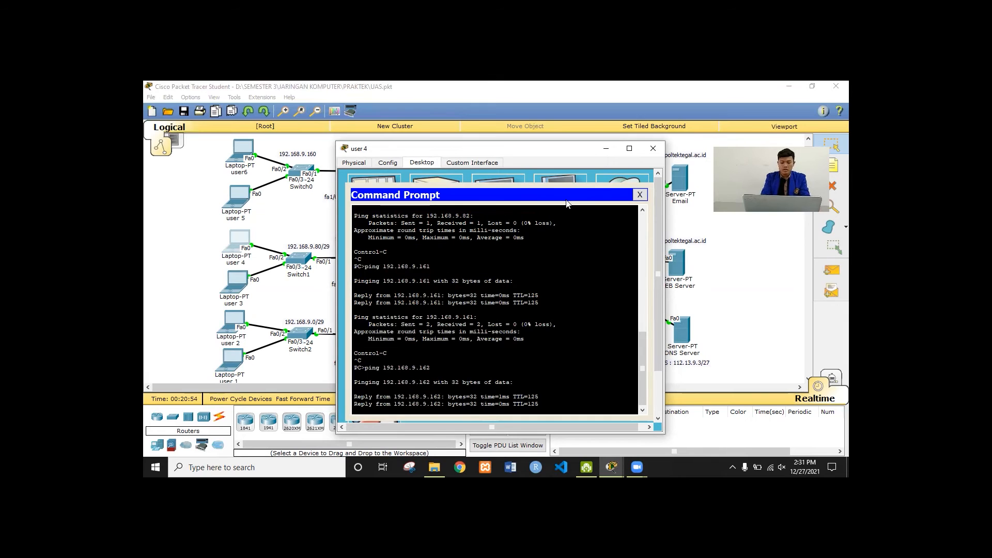
{"action": "type", "text": "p"}
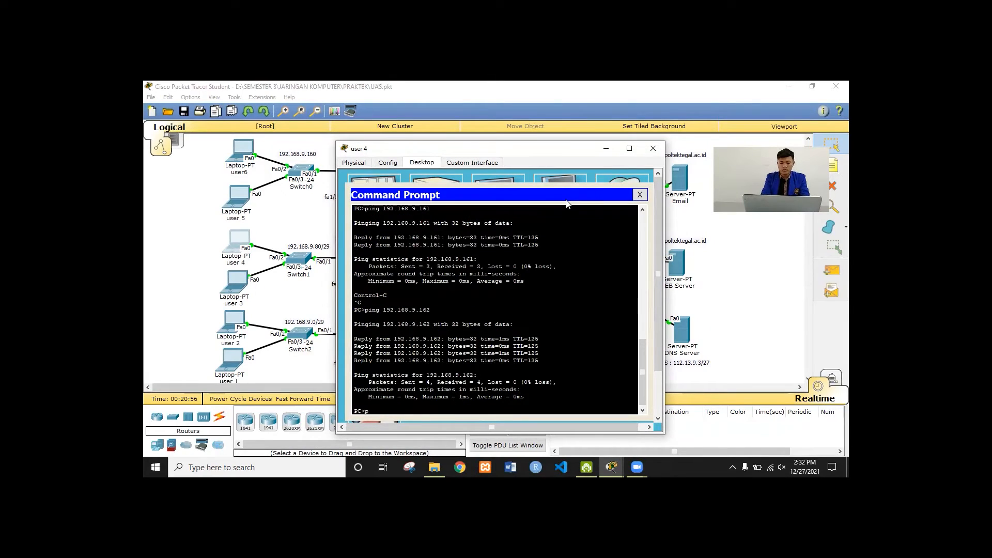
{"action": "type", "text": "ing www.poltekt"}
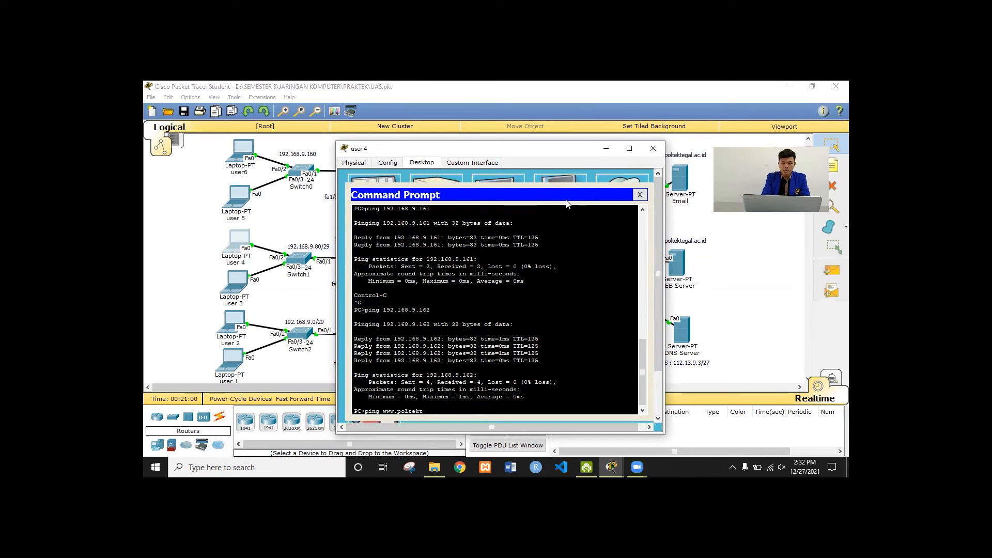
{"action": "type", "text": "egal.ac.id"}
{"action": "key", "text": "Return"}
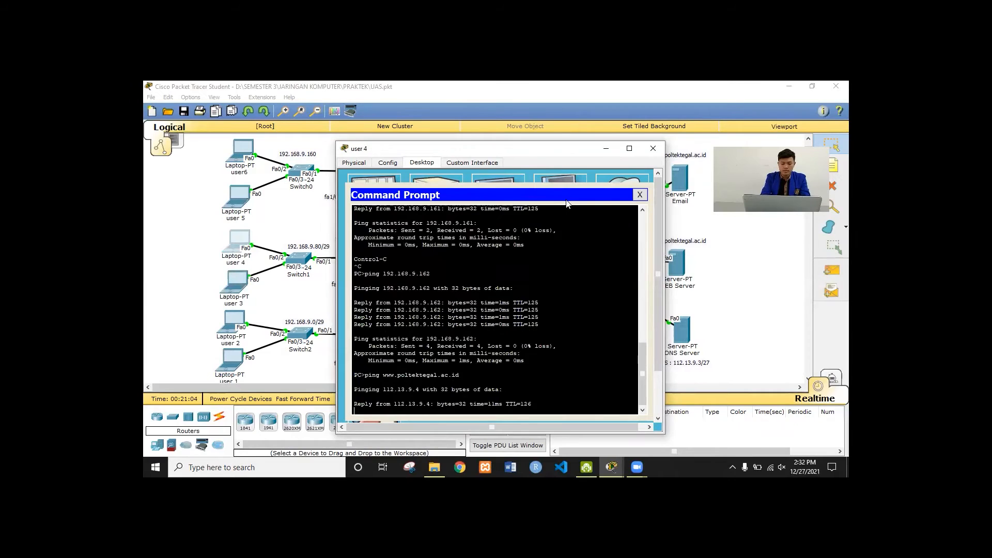
{"action": "key", "text": "ctrl+c"}
{"action": "key", "text": "Up"}
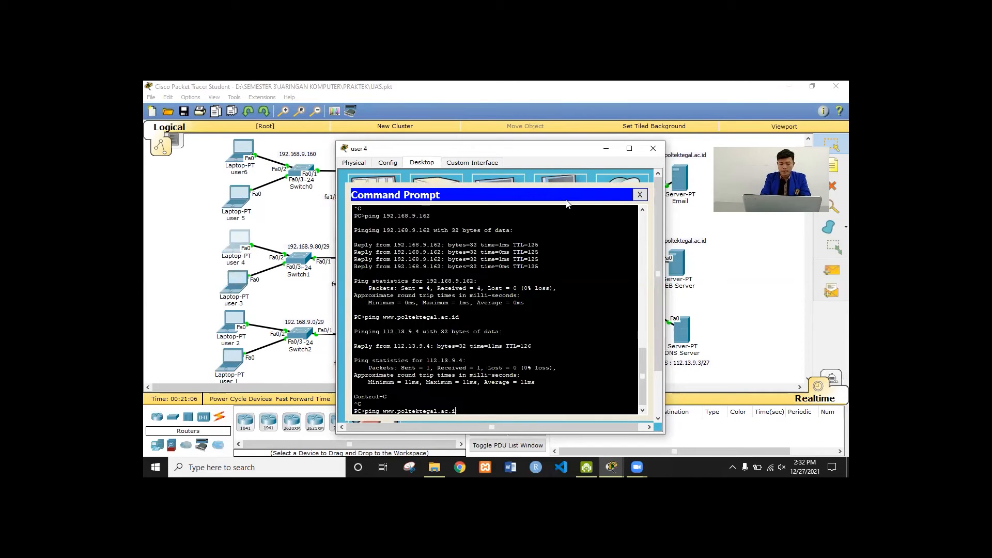
{"action": "key", "text": "BackSpace"}
{"action": "key", "text": "BackSpace"}
{"action": "key", "text": "BackSpace"}
{"action": "key", "text": "BackSpace"}
{"action": "key", "text": "BackSpace"}
{"action": "key", "text": "BackSpace"}
{"action": "key", "text": "BackSpace"}
{"action": "key", "text": "BackSpace"}
{"action": "key", "text": "BackSpace"}
{"action": "key", "text": "BackSpace"}
{"action": "key", "text": "BackSpace"}
{"action": "key", "text": "BackSpace"}
{"action": "key", "text": "BackSpace"}
{"action": "key", "text": "BackSpace"}
{"action": "key", "text": "BackSpace"}
{"action": "key", "text": "BackSpace"}
{"action": "key", "text": "BackSpace"}
{"action": "key", "text": "BackSpace"}
{"action": "type", "text": "ping p"}
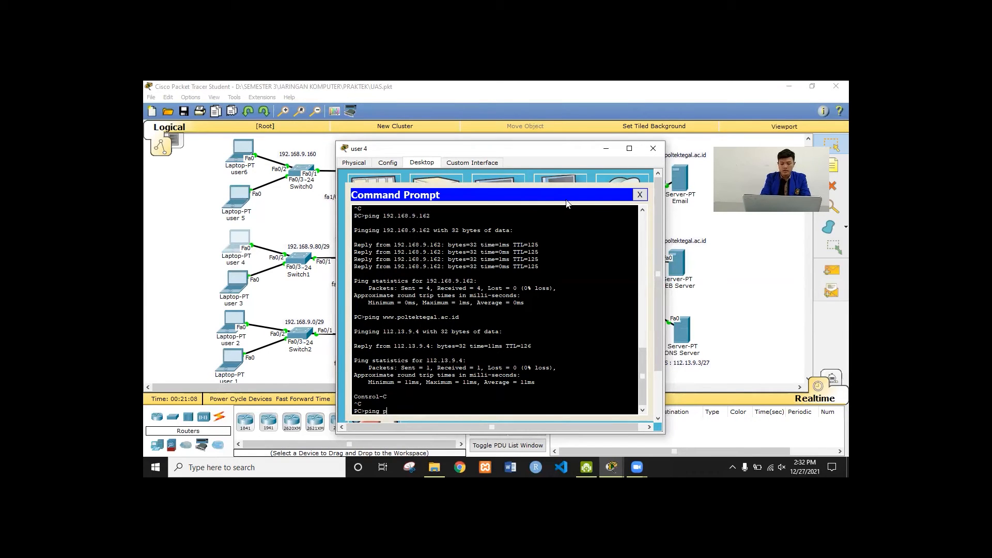
{"action": "type", "text": "oltekttegal.ac.id"}
{"action": "key", "text": "Return"}
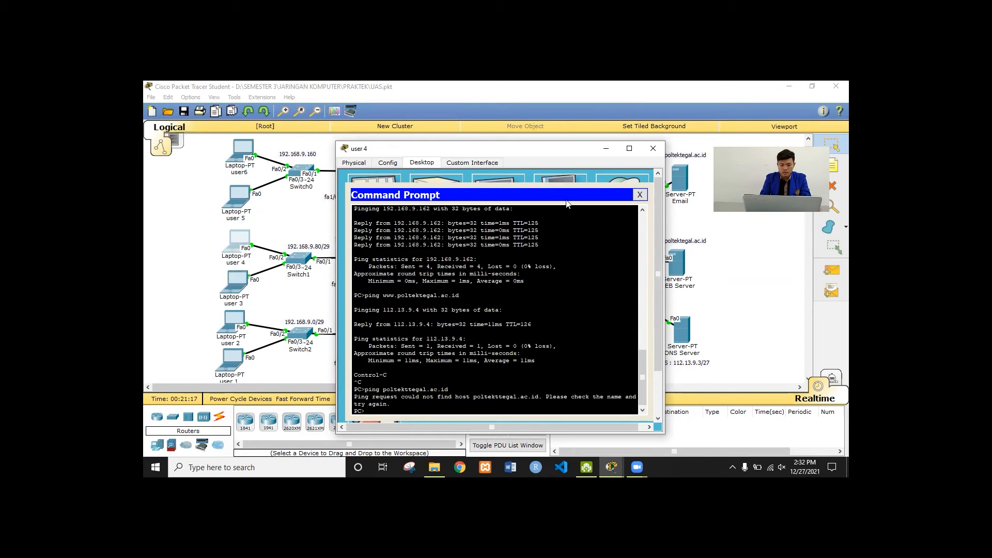
Fix the domain typo and ping poltektegal.ac.id, then open laptop user 5's desktop
{"action": "key", "text": "Up"}
{"action": "key", "text": "Left"}
{"action": "key", "text": "Left"}
{"action": "key", "text": "Left"}
{"action": "key", "text": "Left"}
{"action": "key", "text": "Left"}
{"action": "key", "text": "Left"}
{"action": "key", "text": "Left"}
{"action": "key", "text": "Left"}
{"action": "key", "text": "Left"}
{"action": "key", "text": "Left"}
{"action": "key", "text": "Left"}
{"action": "key", "text": "BackSpace"}
{"action": "key", "text": "Return"}
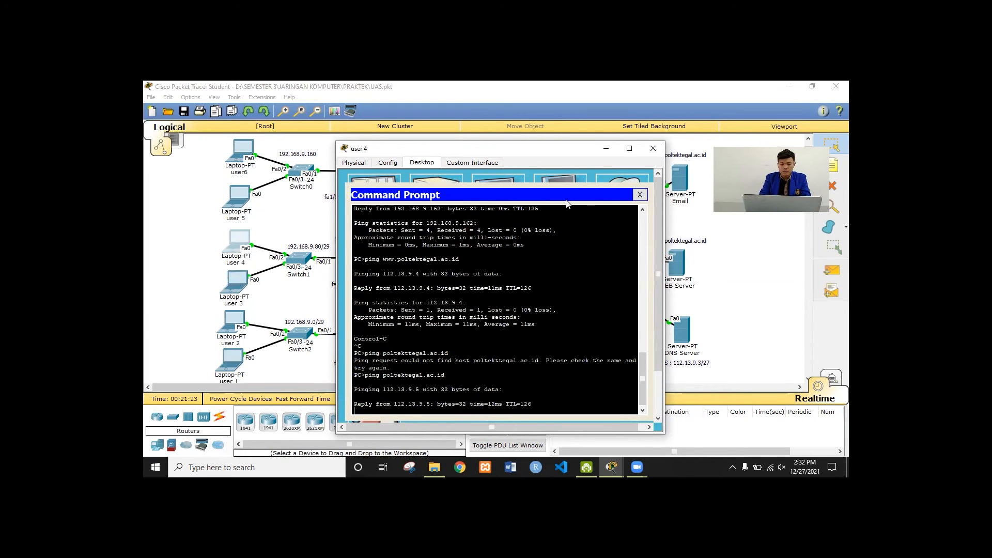
{"action": "key", "text": "ctrl+c"}
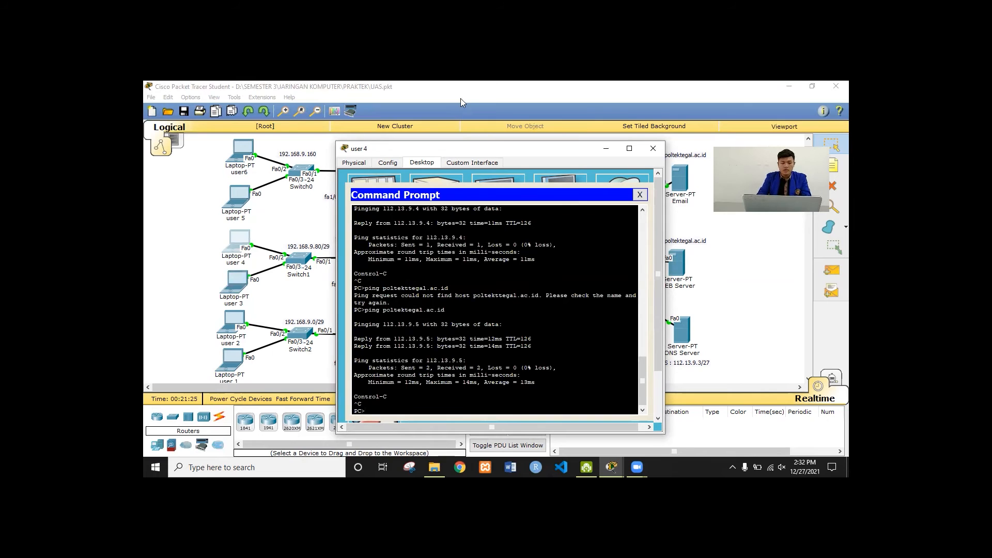
{"action": "left_click", "coordinate": [252, 202]}
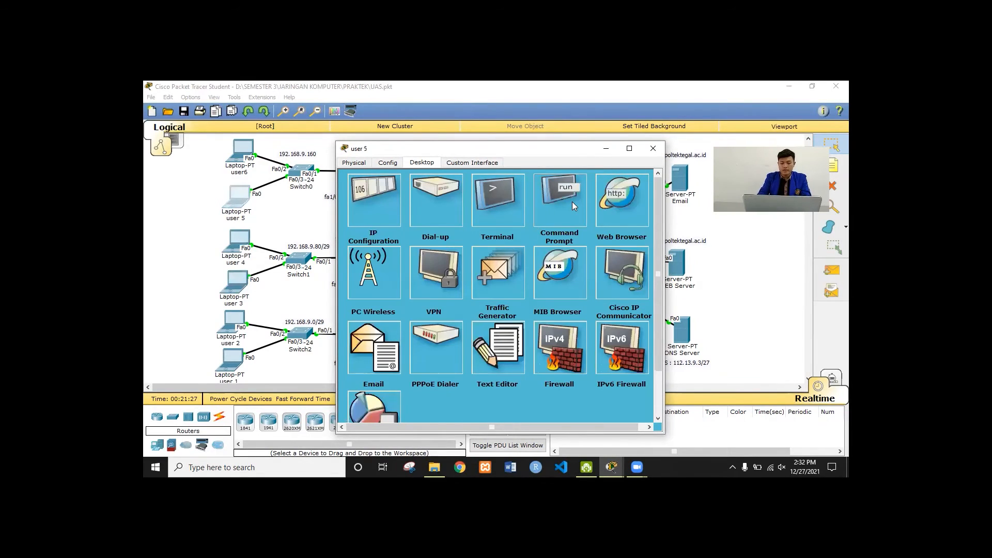
From user 5's command prompt, ping 192.168.9.1 and 192.168.9.2
{"action": "left_click", "coordinate": [572, 201]}
{"action": "type", "text": "ping 192.168"}
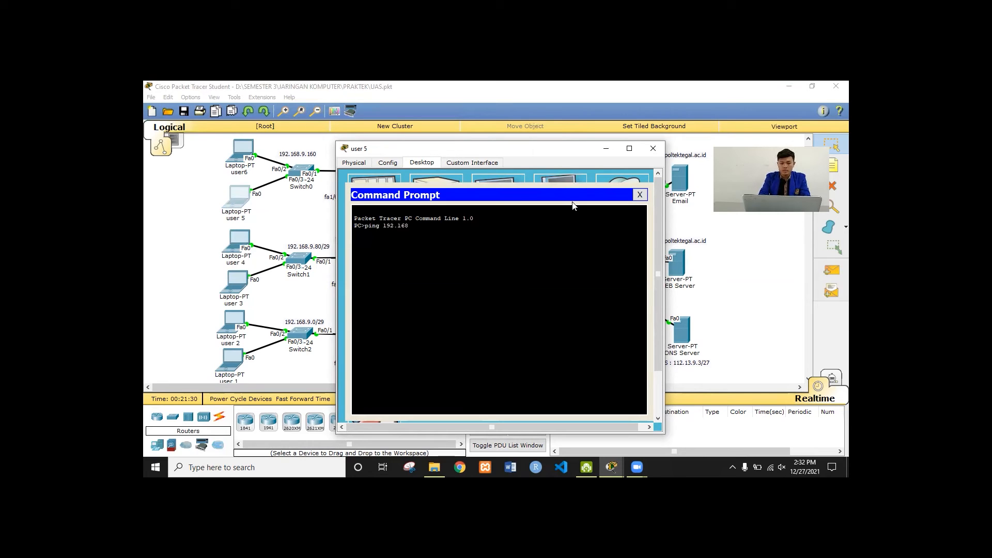
{"action": "type", "text": ".9.1"}
{"action": "key", "text": "Return"}
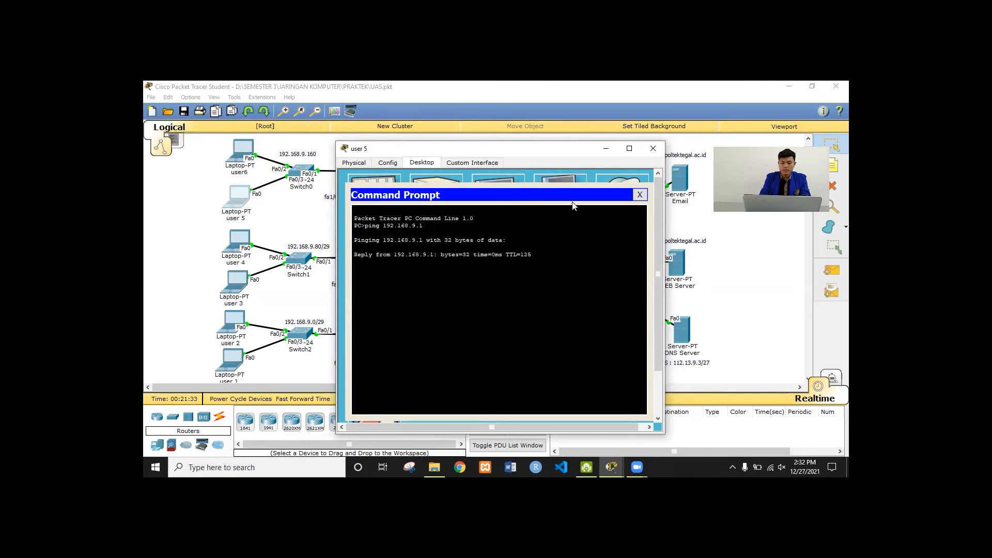
{"action": "key", "text": "ctrl+c"}
{"action": "key", "text": "Up"}
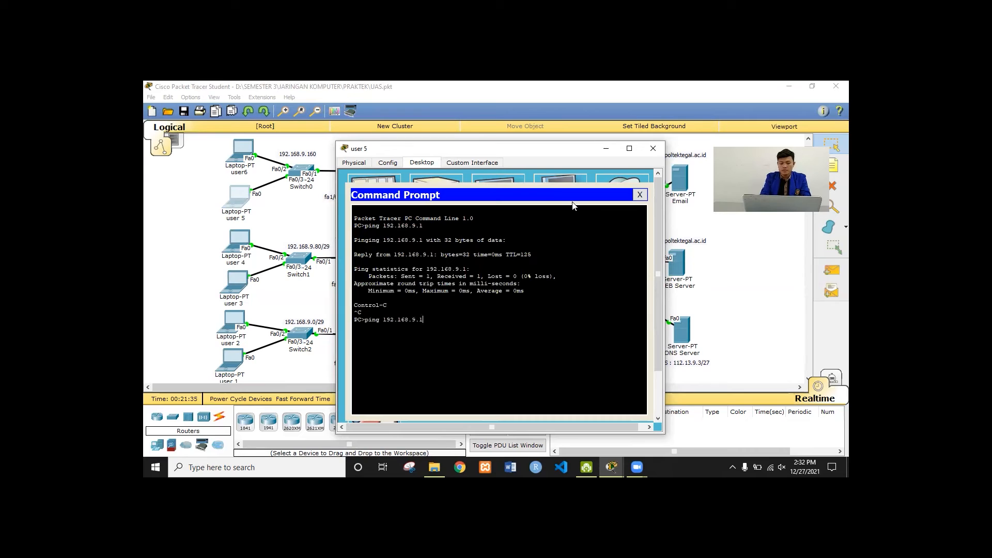
{"action": "key", "text": "Return"}
{"action": "key", "text": "ctrl+c"}
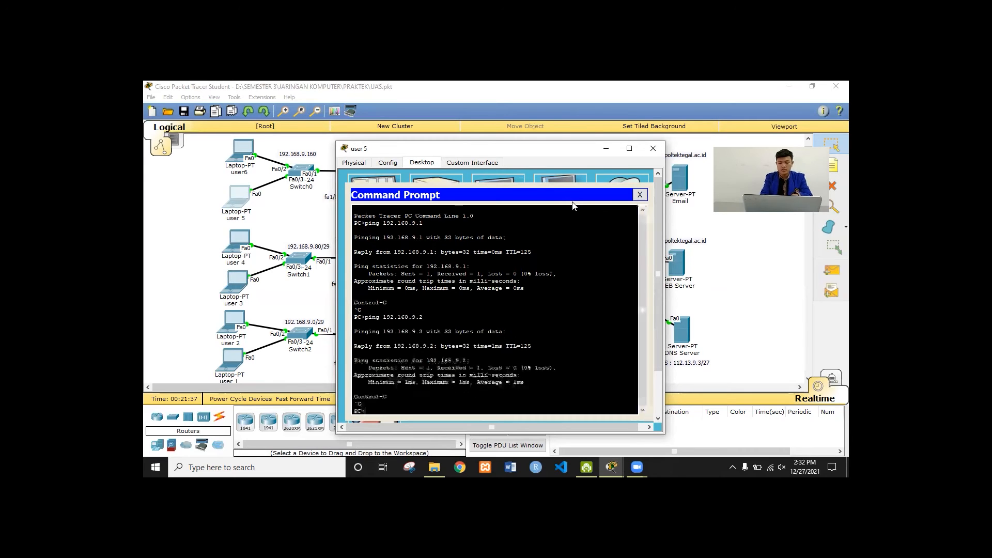
Ping 192.168.9.81 and 192.168.9.82 from user 5
{"action": "key", "text": "Up"}
{"action": "key", "text": "BackSpace"}
{"action": "type", "text": "81"}
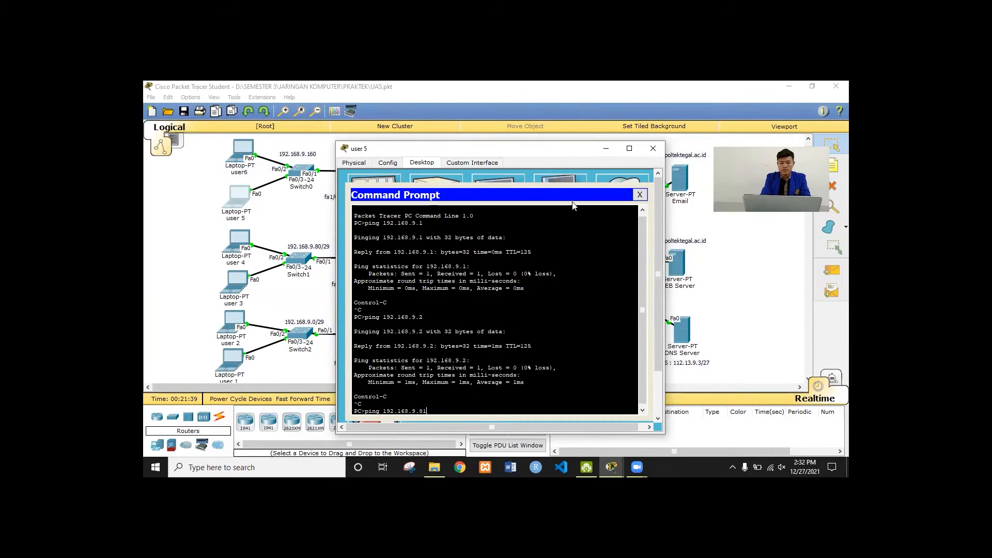
{"action": "key", "text": "Return"}
{"action": "key", "text": "ctrl+c"}
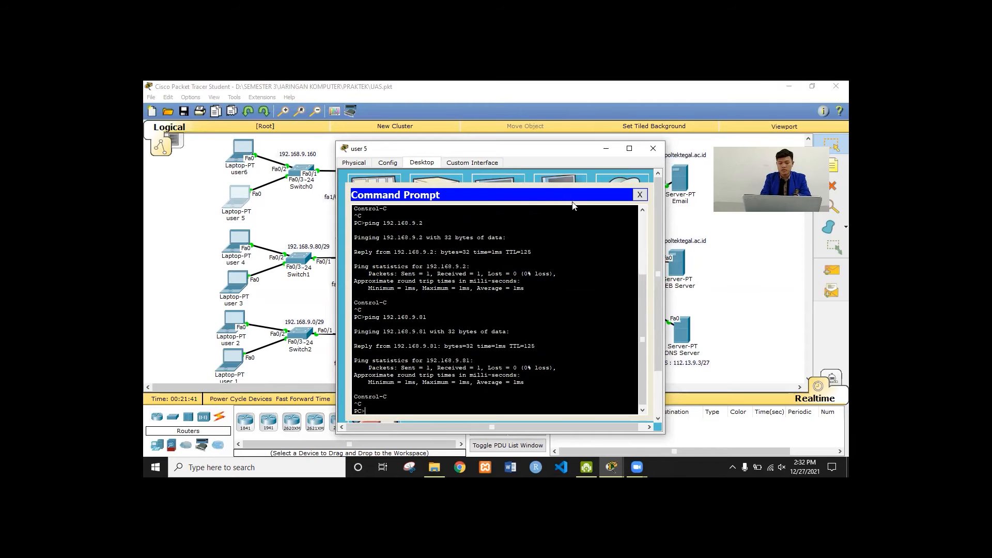
{"action": "key", "text": "Up"}
{"action": "type", "text": "2"}
{"action": "key", "text": "Return"}
{"action": "key", "text": "ctrl+c"}
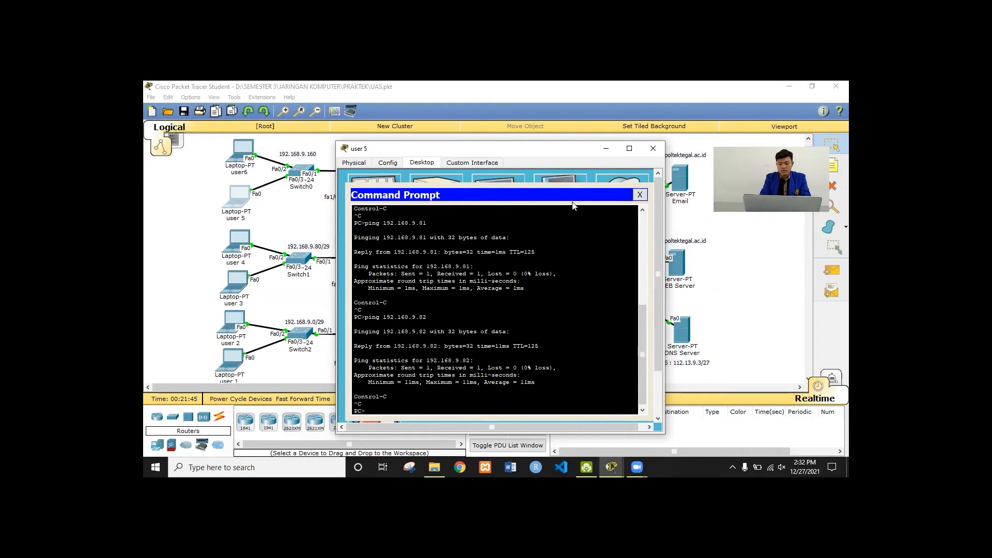
Ping 192.168.9.161 and 192.168.9.162 from user 5
{"action": "key", "text": "Up"}
{"action": "key", "text": "BackSpace"}
{"action": "key", "text": "BackSpace"}
{"action": "type", "text": "161"}
{"action": "key", "text": "Return"}
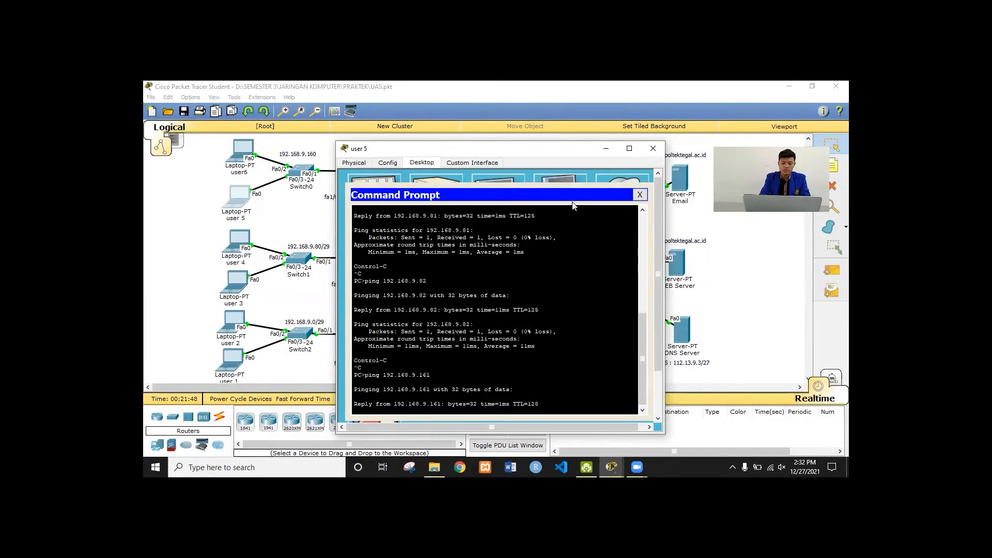
{"action": "key", "text": "ctrl+c"}
{"action": "key", "text": "Up"}
{"action": "key", "text": "BackSpace"}
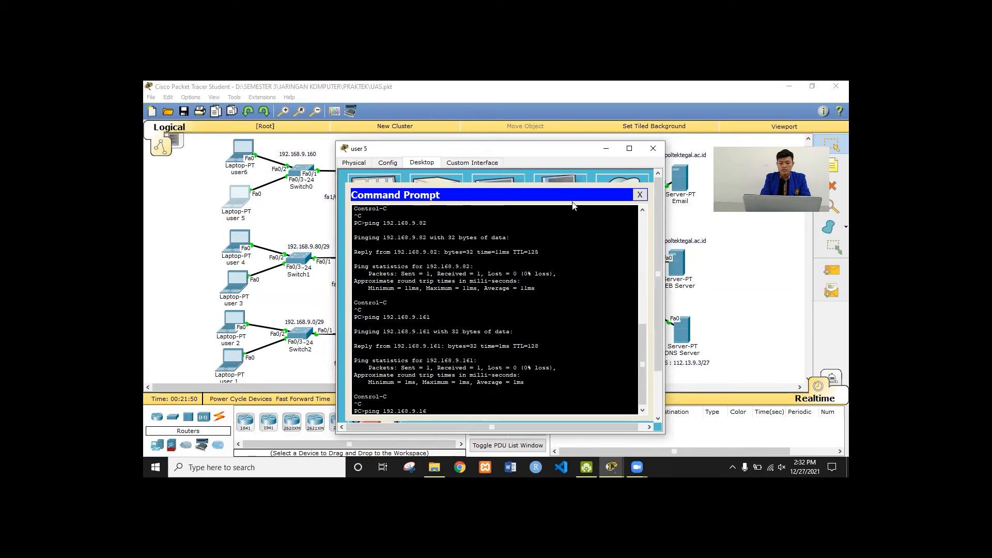
{"action": "type", "text": "2"}
{"action": "key", "text": "Return"}
{"action": "key", "text": "ctrl+c"}
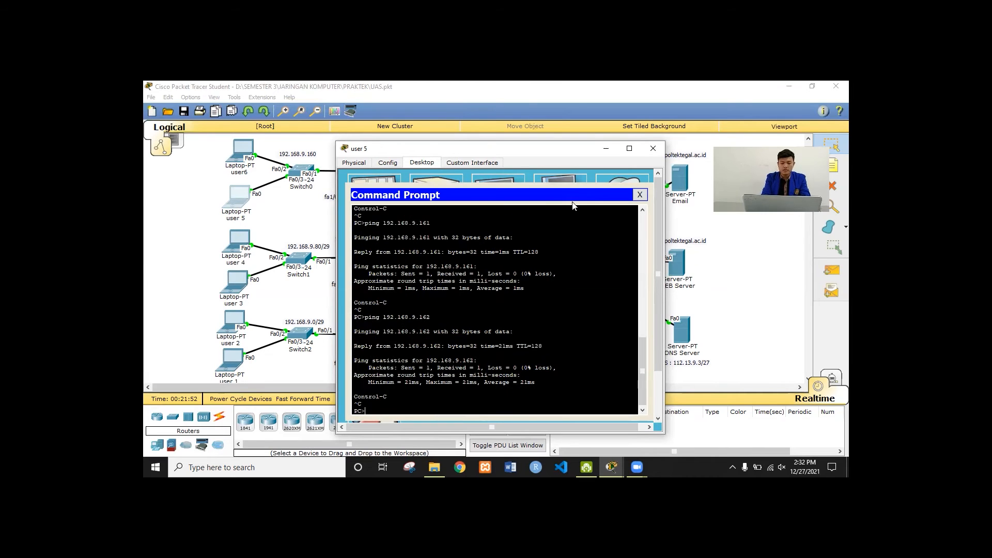
{"action": "type", "text": "pi"}
{"action": "type", "text": "ng 1"}
{"action": "type", "text": "www."}
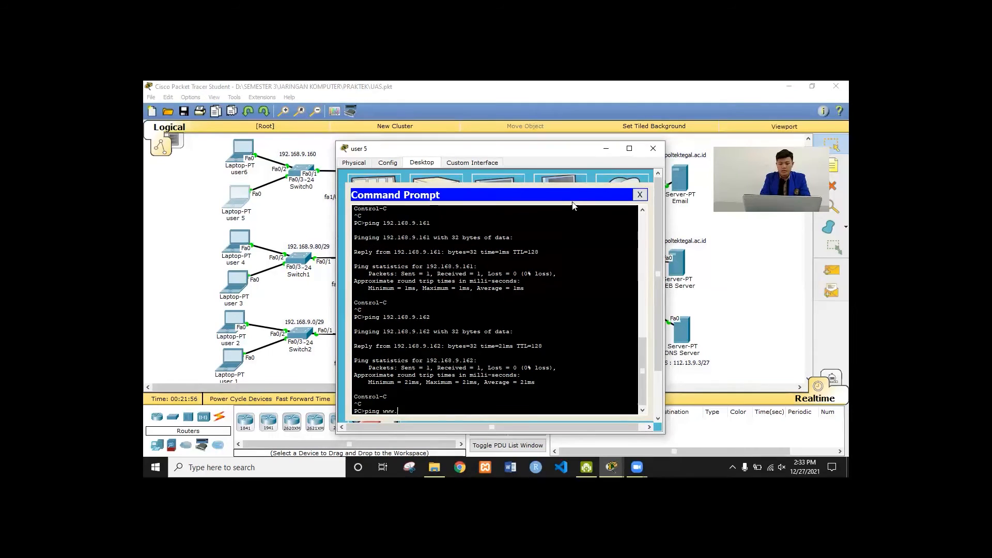
{"action": "type", "text": "pol"}
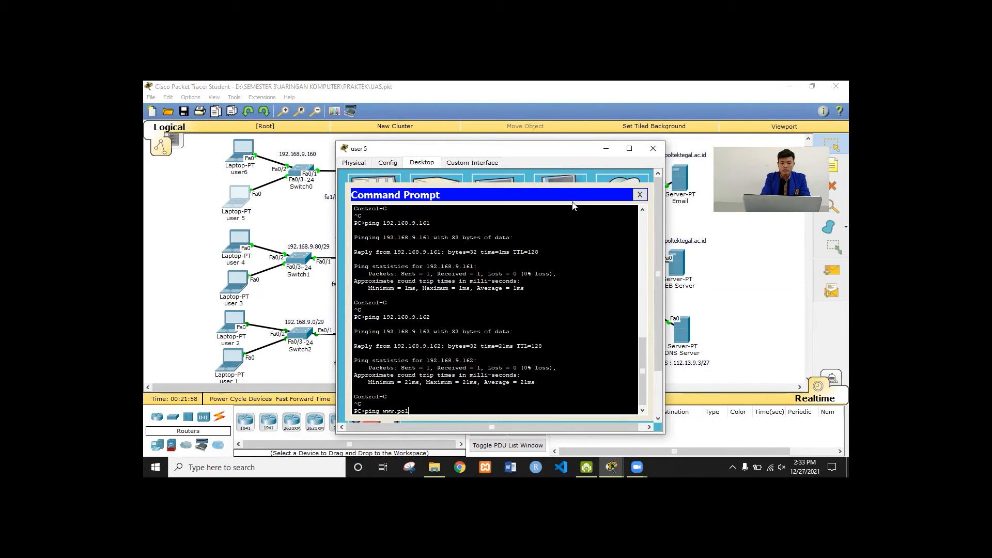
{"action": "type", "text": "tektegal.ac.id"}
{"action": "key", "text": "Return"}
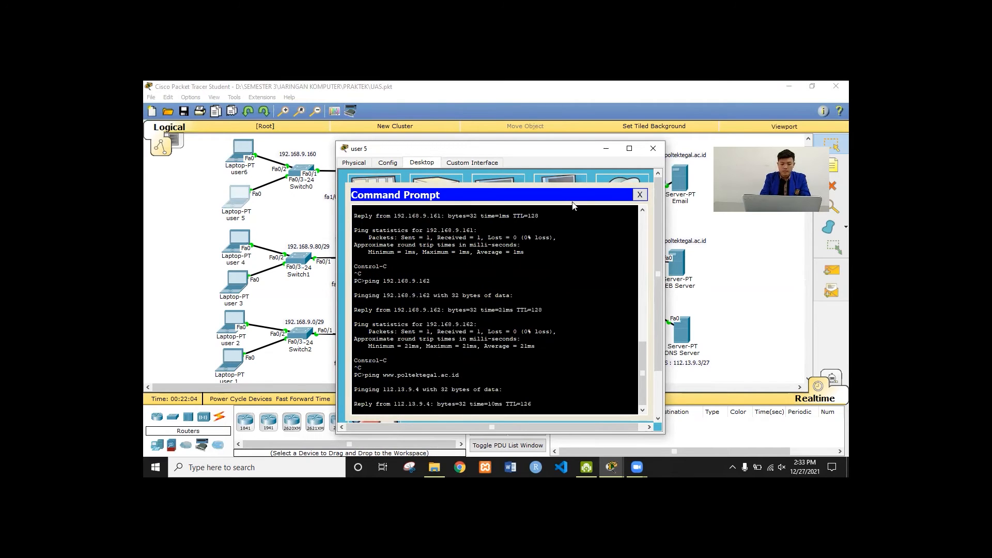
{"action": "key", "text": "ctrl+c"}
{"action": "key", "text": "Up"}
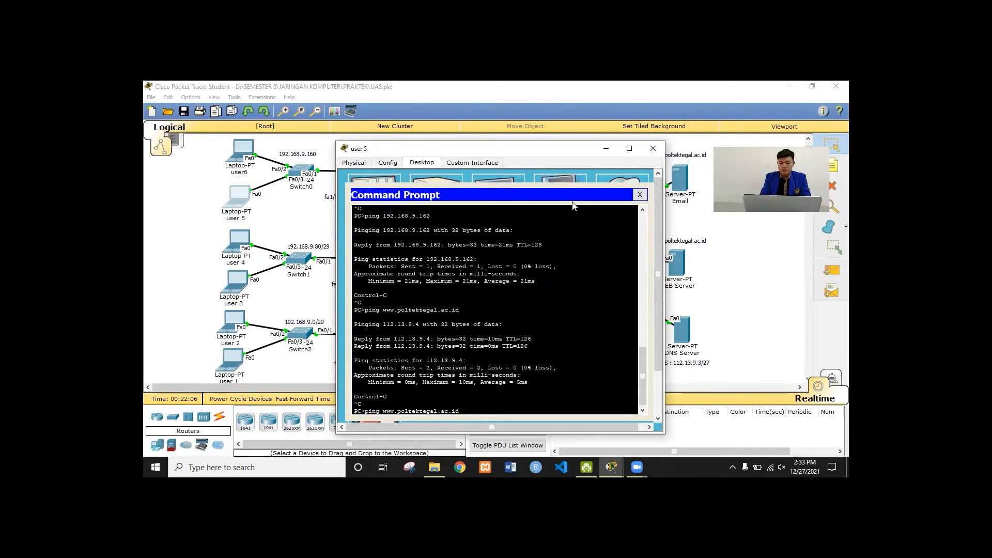
{"action": "key", "text": "BackSpace"}
{"action": "key", "text": "BackSpace"}
{"action": "key", "text": "BackSpace"}
{"action": "key", "text": "BackSpace"}
{"action": "key", "text": "BackSpace"}
{"action": "key", "text": "BackSpace"}
{"action": "key", "text": "BackSpace"}
{"action": "key", "text": "BackSpace"}
{"action": "key", "text": "BackSpace"}
{"action": "key", "text": "BackSpace"}
{"action": "key", "text": "BackSpace"}
{"action": "key", "text": "BackSpace"}
{"action": "key", "text": "BackSpace"}
{"action": "key", "text": "BackSpace"}
{"action": "key", "text": "BackSpace"}
{"action": "key", "text": "BackSpace"}
{"action": "key", "text": "BackSpace"}
{"action": "key", "text": "BackSpace"}
{"action": "key", "text": "BackSpace"}
{"action": "key", "text": "BackSpace"}
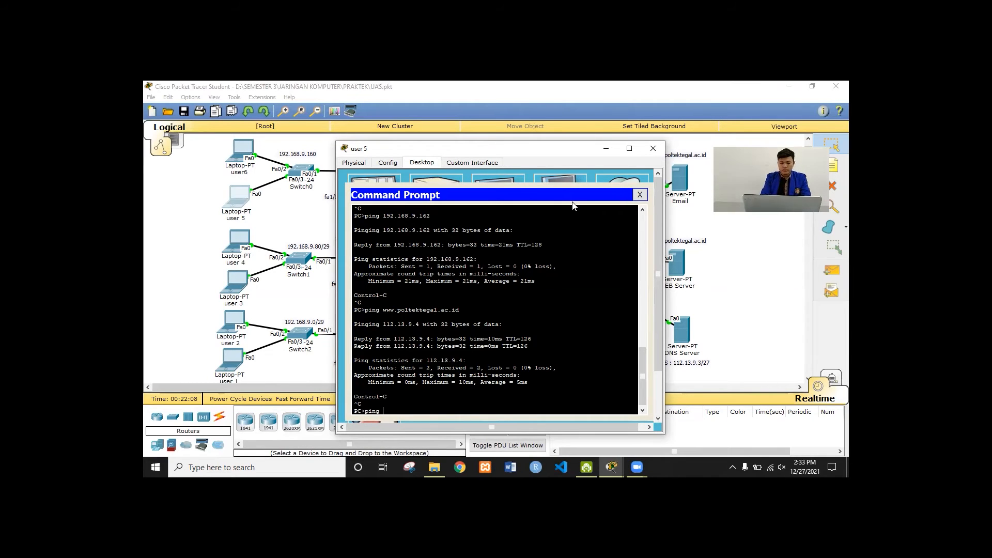
{"action": "type", "text": "poltektegL."}
{"action": "key", "text": "BackSpace"}
{"action": "key", "text": "BackSpace"}
{"action": "key", "text": "BackSpace"}
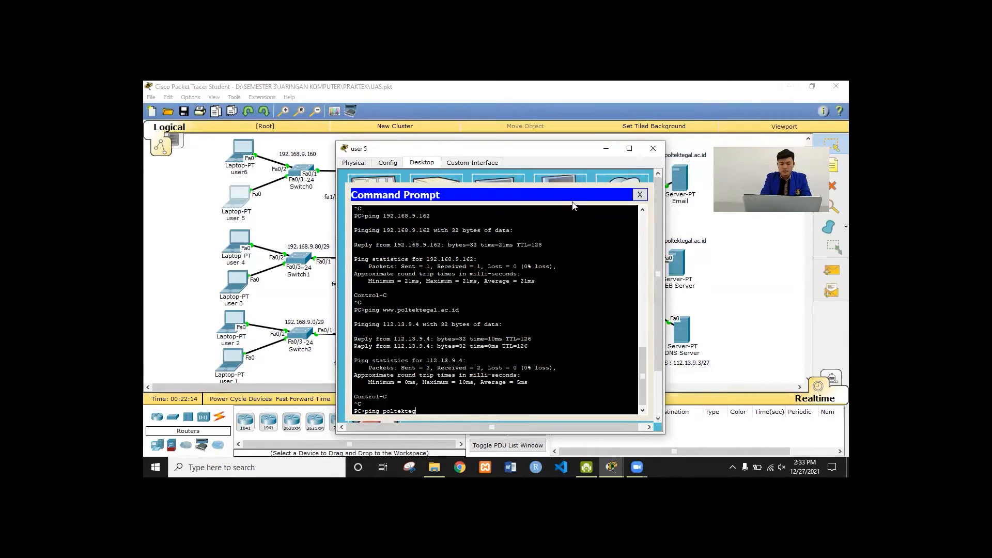
{"action": "type", "text": "AL.A"}
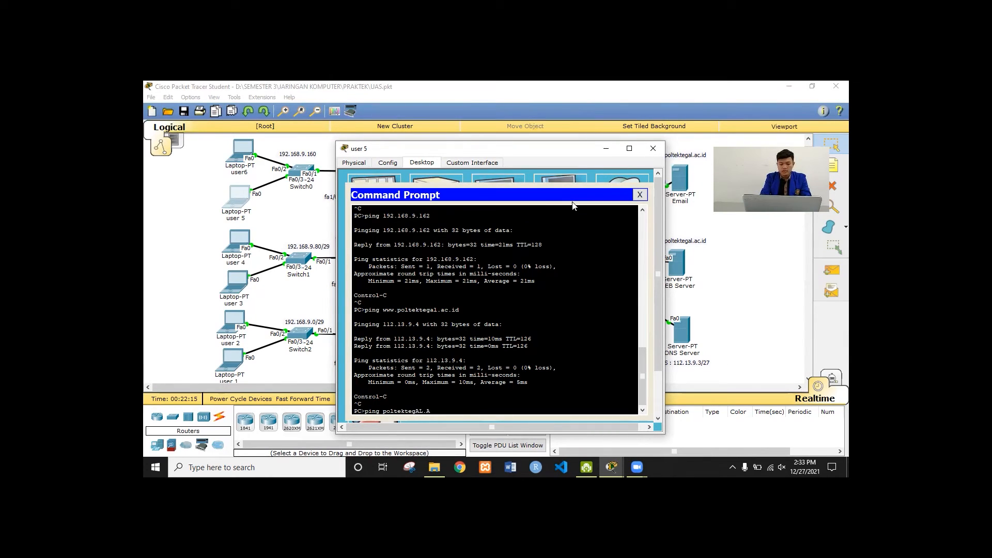
{"action": "key", "text": "BackSpace"}
{"action": "key", "text": "BackSpace"}
{"action": "key", "text": "BackSpace"}
{"action": "type", "text": "al.ac.id"}
{"action": "key", "text": "Return"}
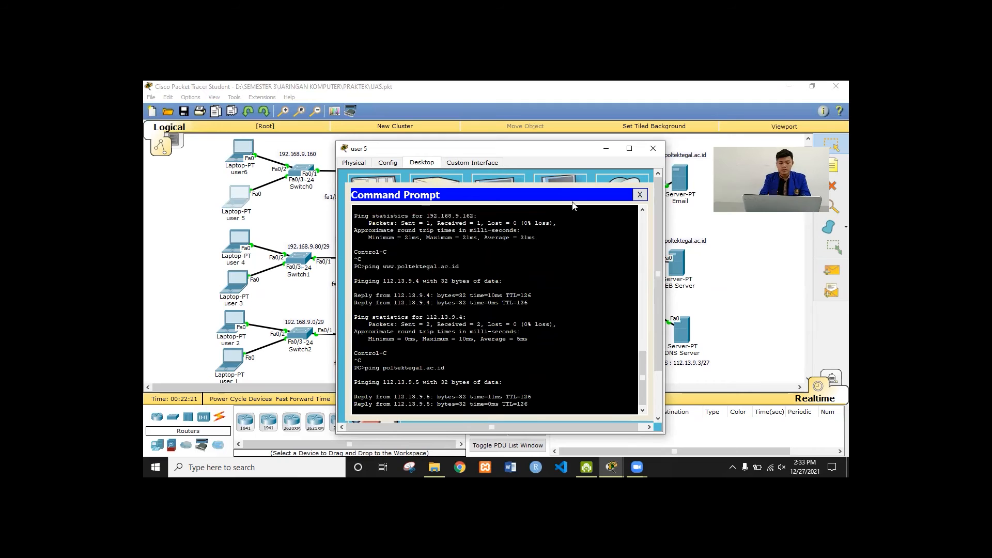
{"action": "key", "text": "ctrl+c"}
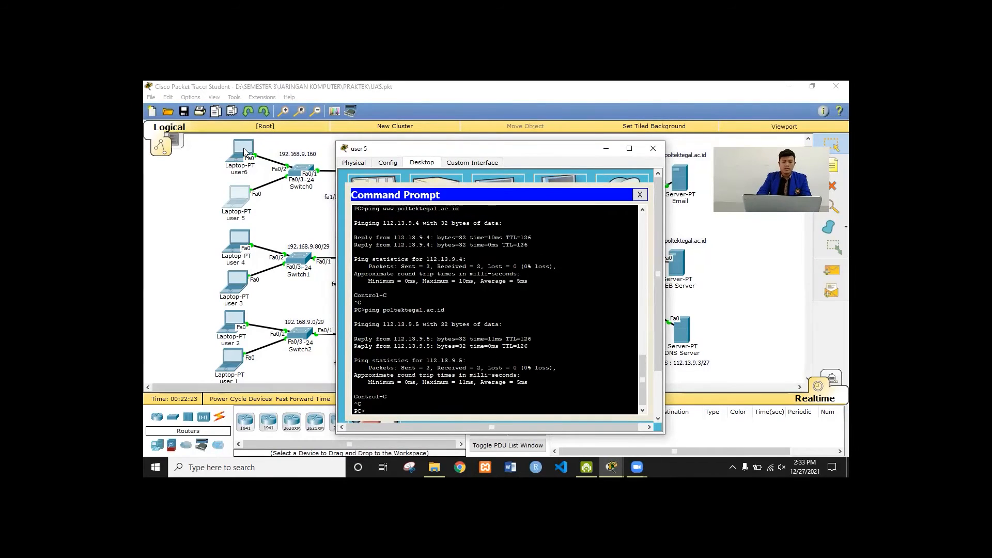
From laptop user6's command prompt, ping 192.168.9.1 and 192.168.9.2
{"action": "left_click", "coordinate": [244, 151]}
{"action": "left_click", "coordinate": [560, 215]}
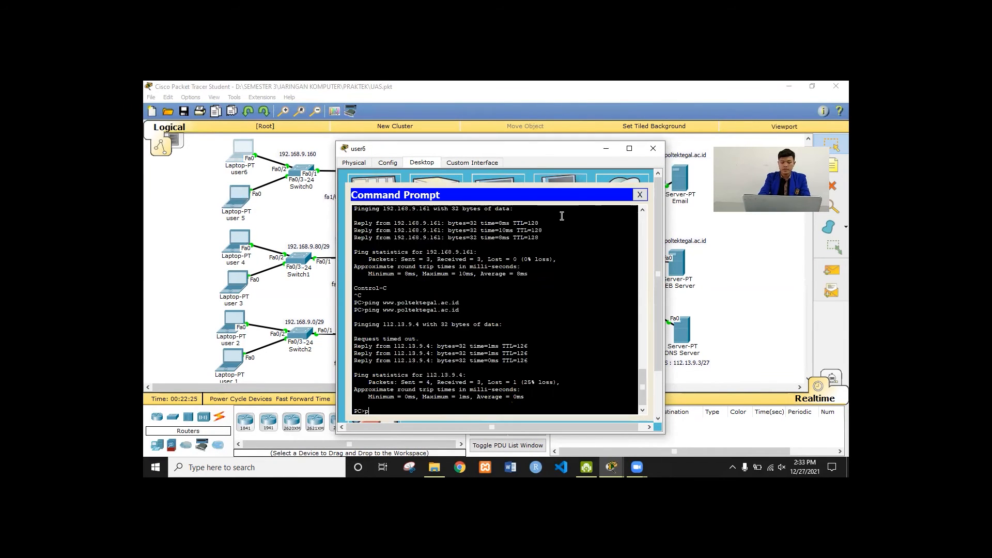
{"action": "type", "text": "ping 192.1"}
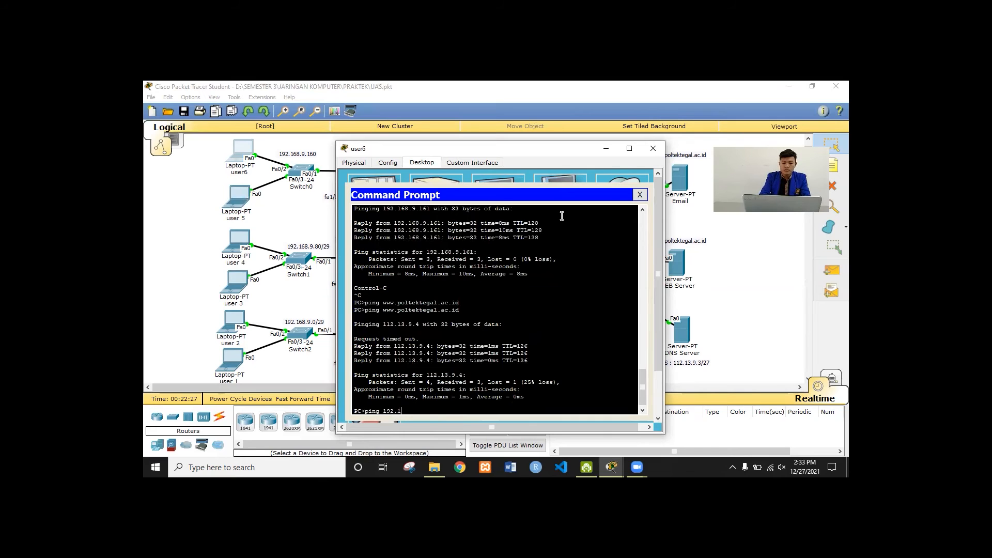
{"action": "type", "text": "68.9.1"}
{"action": "key", "text": "Return"}
{"action": "key", "text": "ctrl+c"}
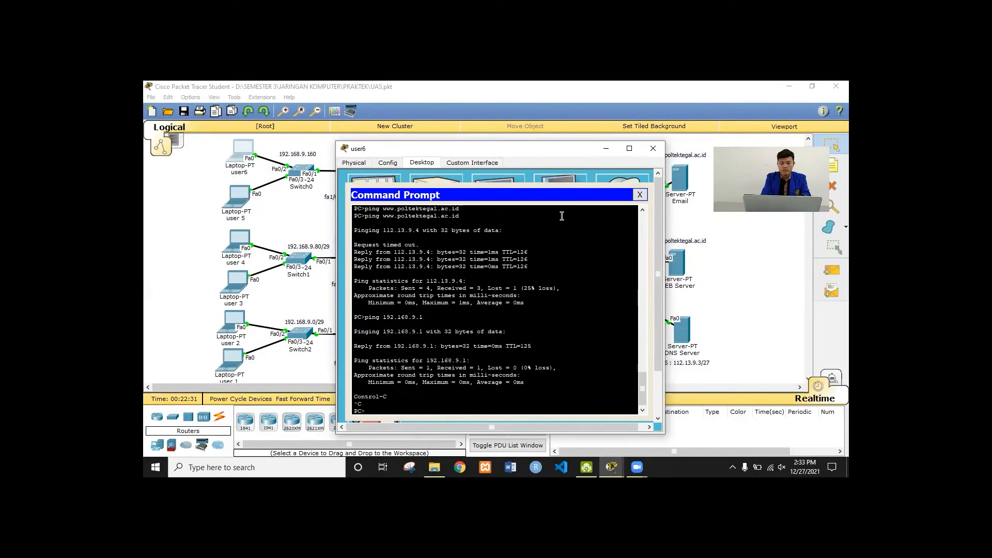
{"action": "key", "text": "Up"}
{"action": "key", "text": "BackSpace"}
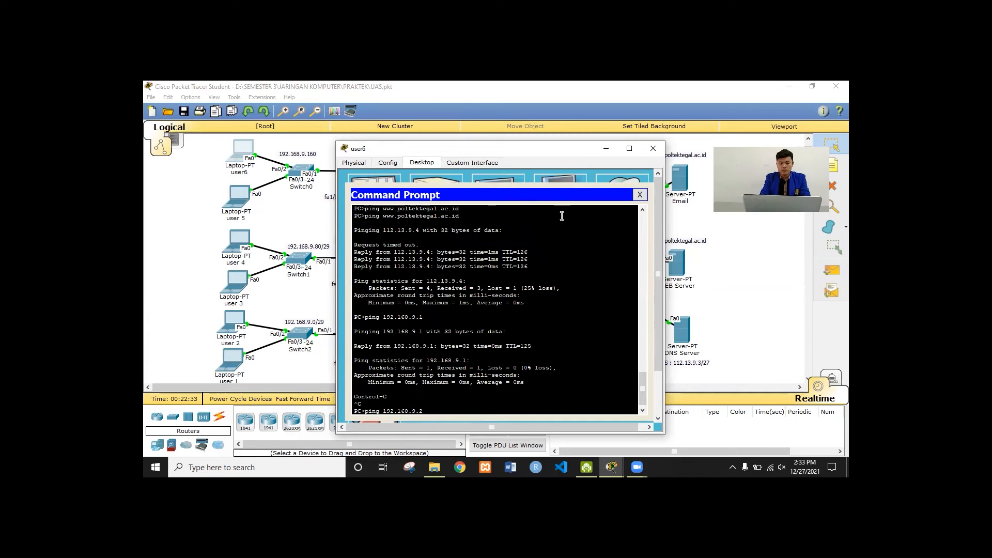
{"action": "type", "text": "2"}
{"action": "key", "text": "Return"}
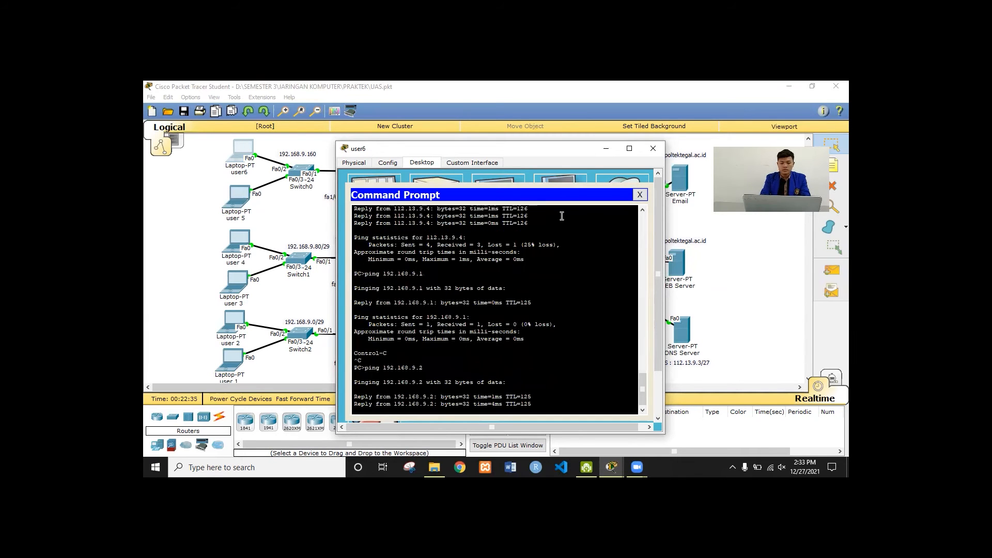
{"action": "key", "text": "ctrl+c"}
Ping 192.168.9.81 and 192.168.9.82 from user6
{"action": "key", "text": "Up"}
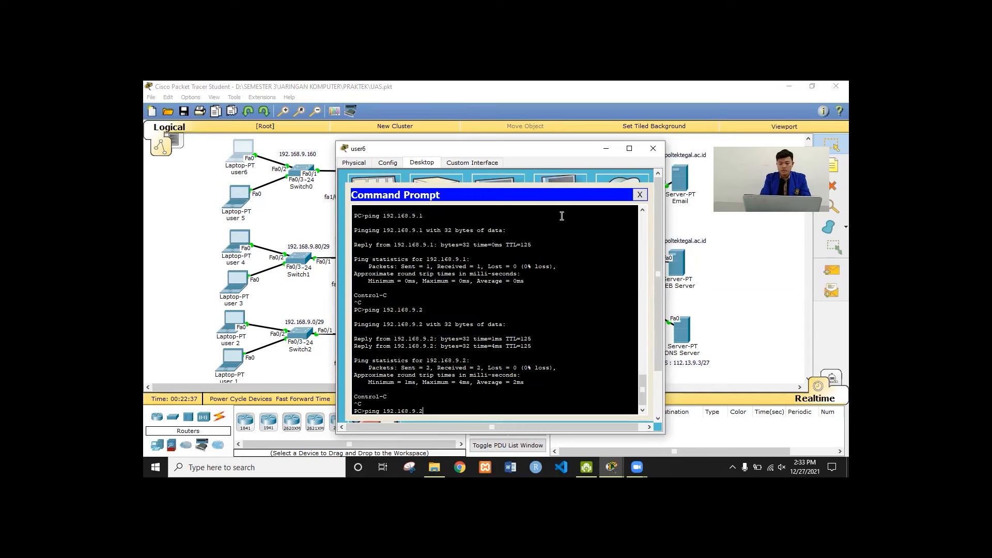
{"action": "type", "text": "81"}
{"action": "key", "text": "Return"}
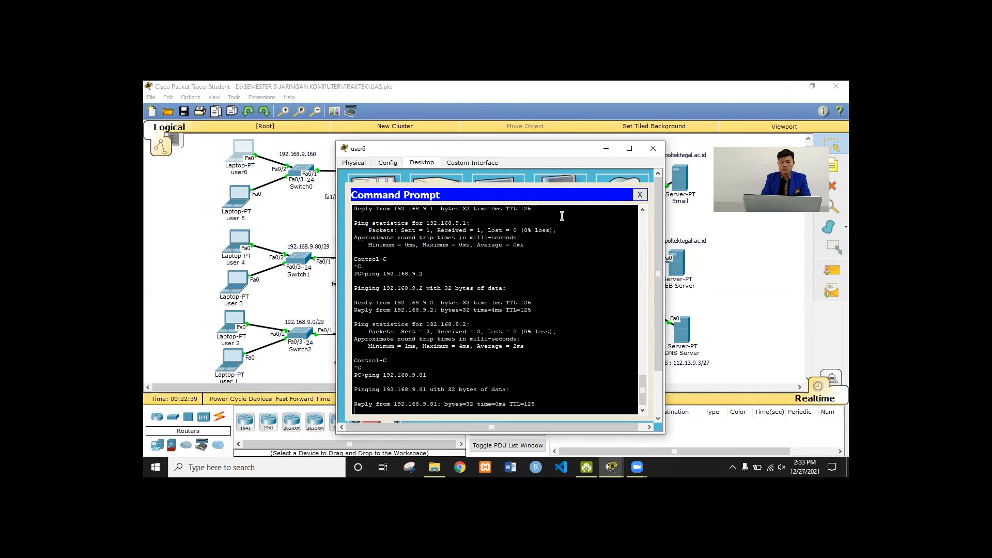
{"action": "key", "text": "ctrl+c"}
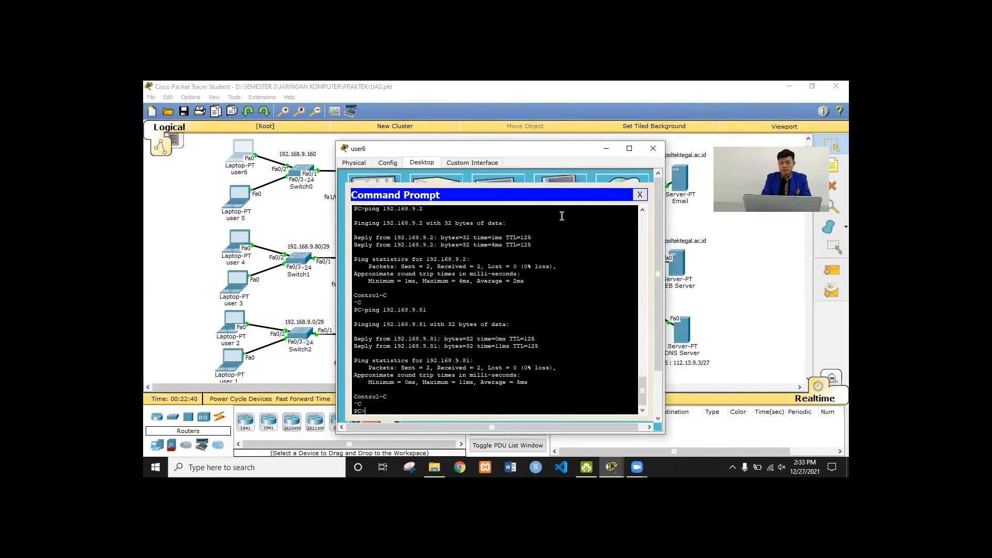
{"action": "key", "text": "Up"}
{"action": "key", "text": "Return"}
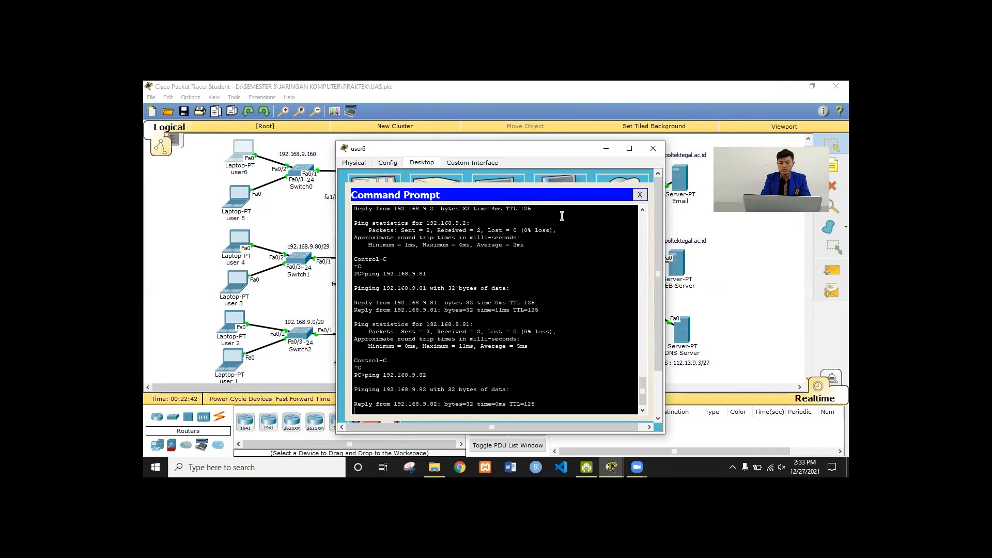
{"action": "key", "text": "ctrl+c"}
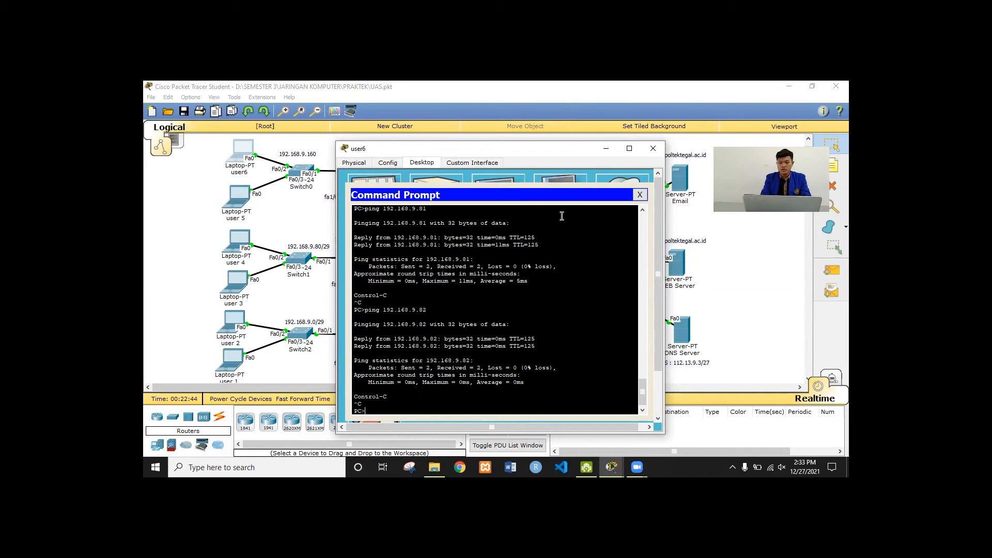
Ping 192.168.9.161 and 192.168.9.162 from user6
{"action": "key", "text": "Up"}
{"action": "key", "text": "BackSpace"}
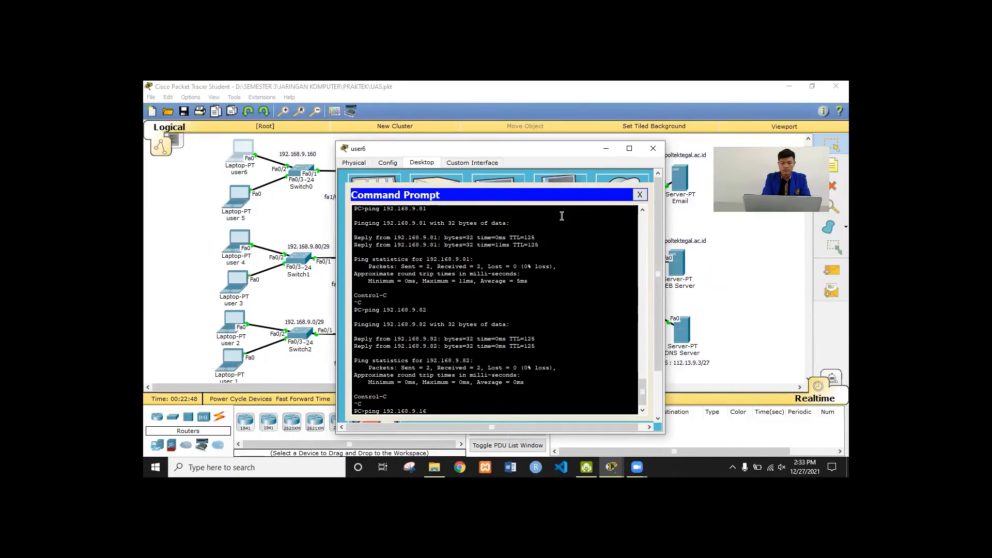
{"action": "type", "text": "161"}
{"action": "key", "text": "Return"}
{"action": "key", "text": "ctrl+c"}
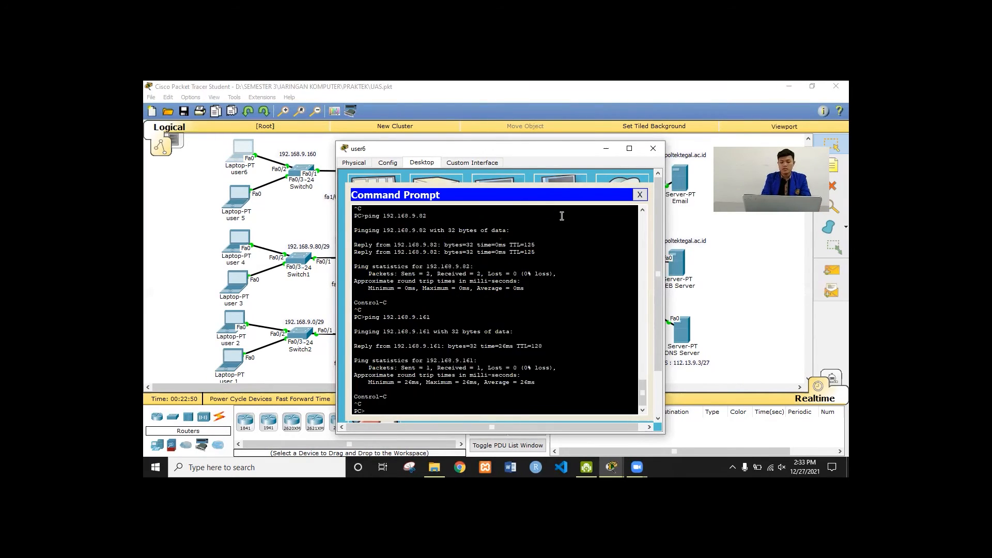
{"action": "key", "text": "Up"}
{"action": "key", "text": "BackSpace"}
{"action": "type", "text": "2.168.9.162"}
{"action": "key", "text": "Return"}
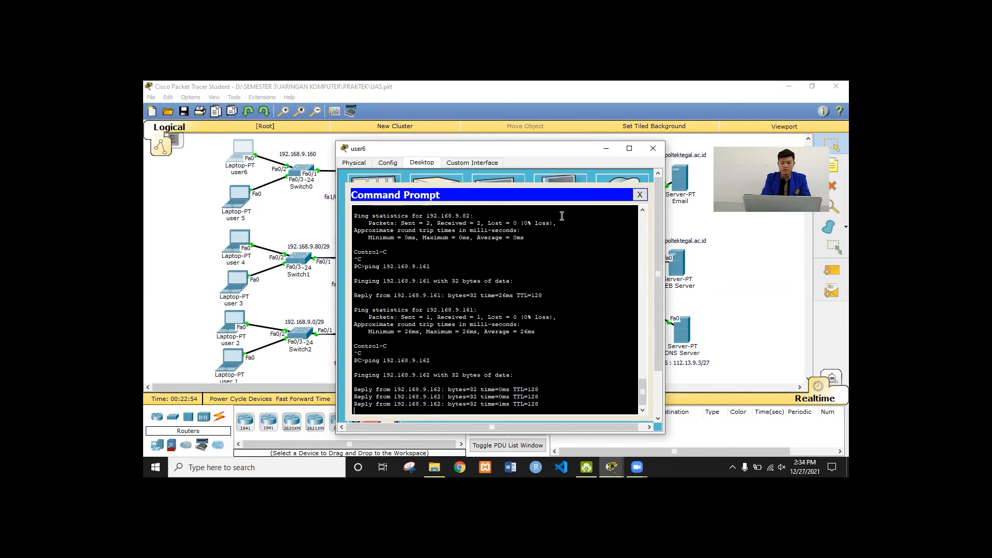
{"action": "key", "text": "ctrl+c"}
{"action": "type", "text": "ping"}
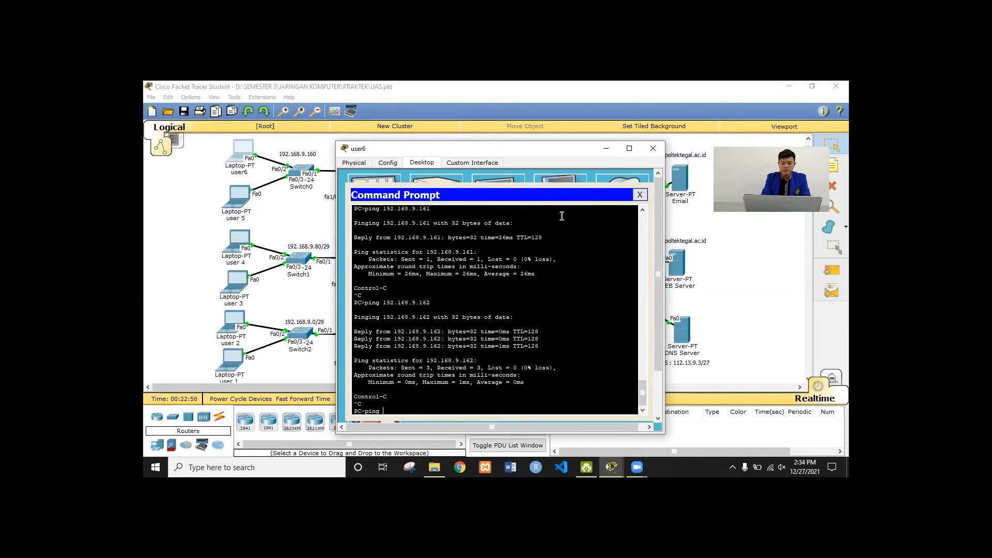
{"action": "type", "text": " www.poltektegal.ac"}
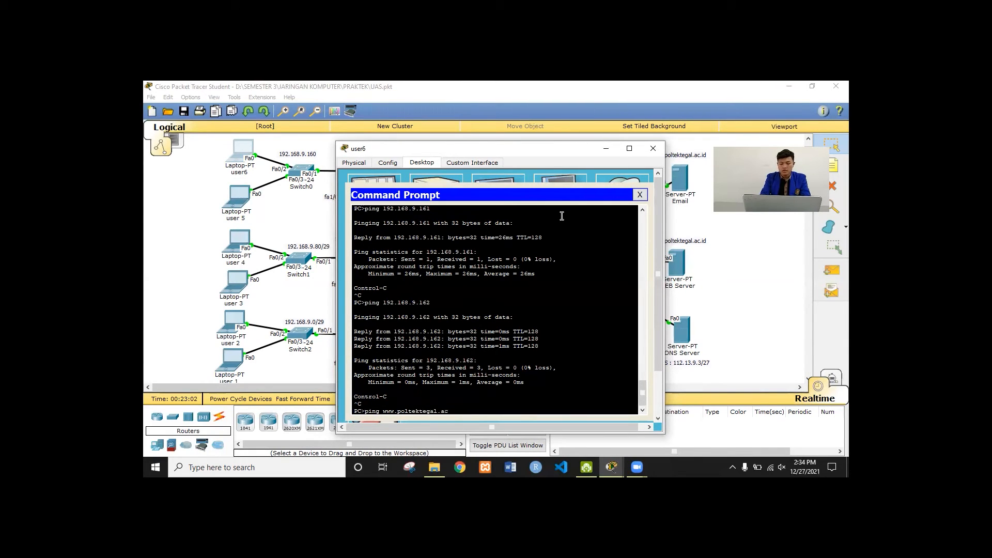
{"action": "type", "text": ".id"}
{"action": "key", "text": "Return"}
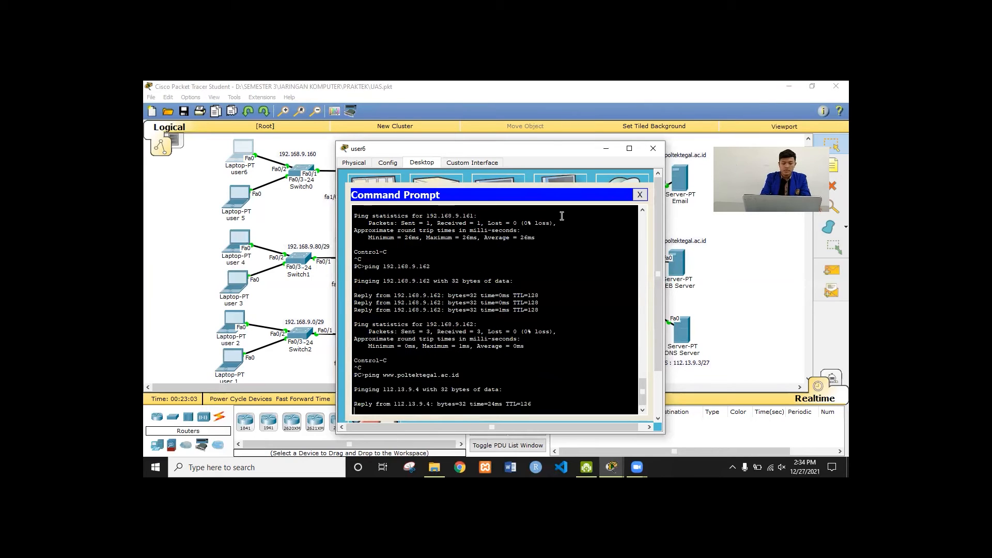
{"action": "key", "text": "ctrl+c"}
{"action": "key", "text": "Up"}
{"action": "key", "text": "BackSpace"}
{"action": "key", "text": "BackSpace"}
{"action": "key", "text": "BackSpace"}
{"action": "key", "text": "BackSpace"}
{"action": "key", "text": "BackSpace"}
{"action": "key", "text": "BackSpace"}
{"action": "key", "text": "BackSpace"}
{"action": "key", "text": "BackSpace"}
{"action": "key", "text": "BackSpace"}
{"action": "key", "text": "BackSpace"}
{"action": "key", "text": "BackSpace"}
{"action": "key", "text": "BackSpace"}
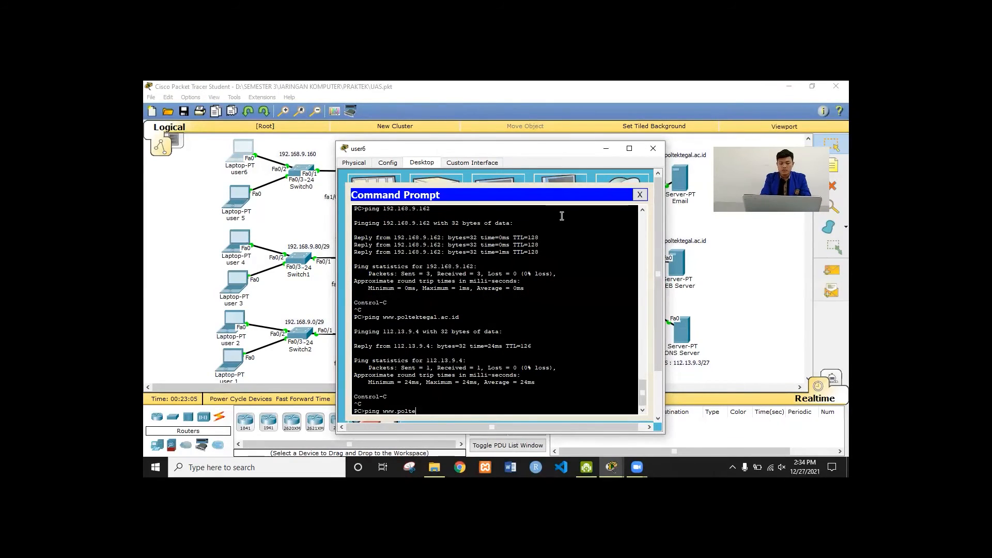
{"action": "key", "text": "BackSpace"}
{"action": "key", "text": "BackSpace"}
{"action": "key", "text": "BackSpace"}
{"action": "key", "text": "BackSpace"}
{"action": "key", "text": "BackSpace"}
{"action": "key", "text": "BackSpace"}
{"action": "key", "text": "BackSpace"}
{"action": "key", "text": "BackSpace"}
{"action": "key", "text": "BackSpace"}
{"action": "type", "text": "poltekteg"}
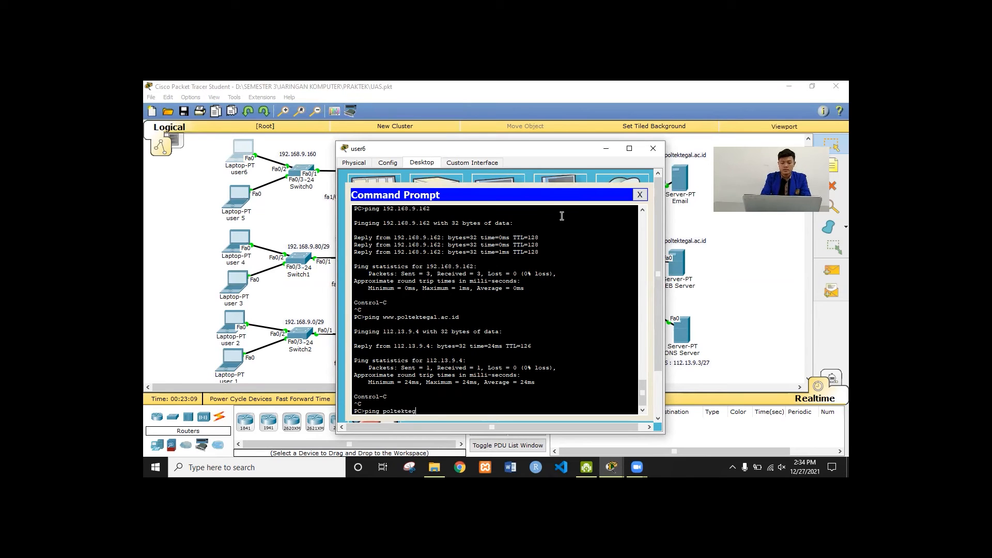
{"action": "type", "text": "al.ac.id"}
{"action": "key", "text": "Return"}
{"action": "key", "text": "ctrl+c"}
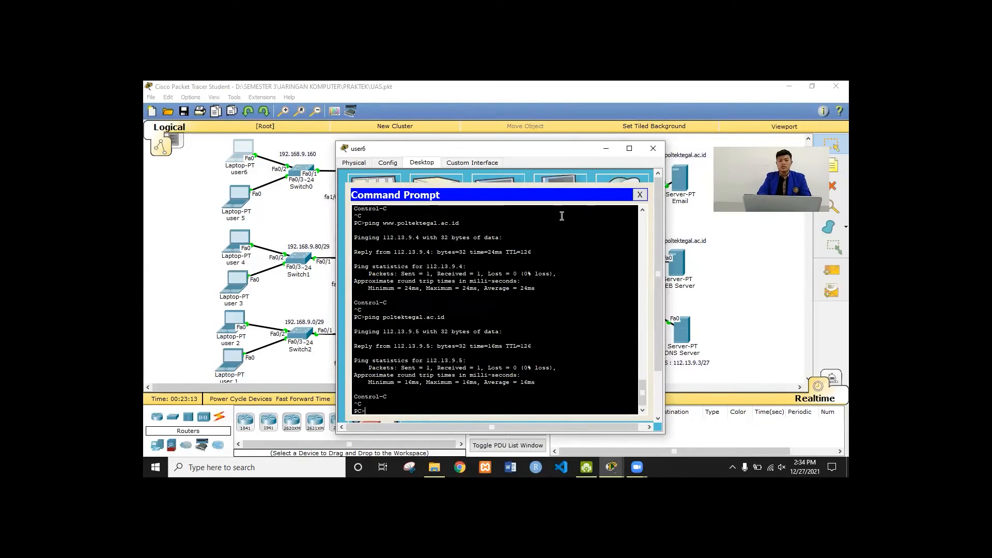
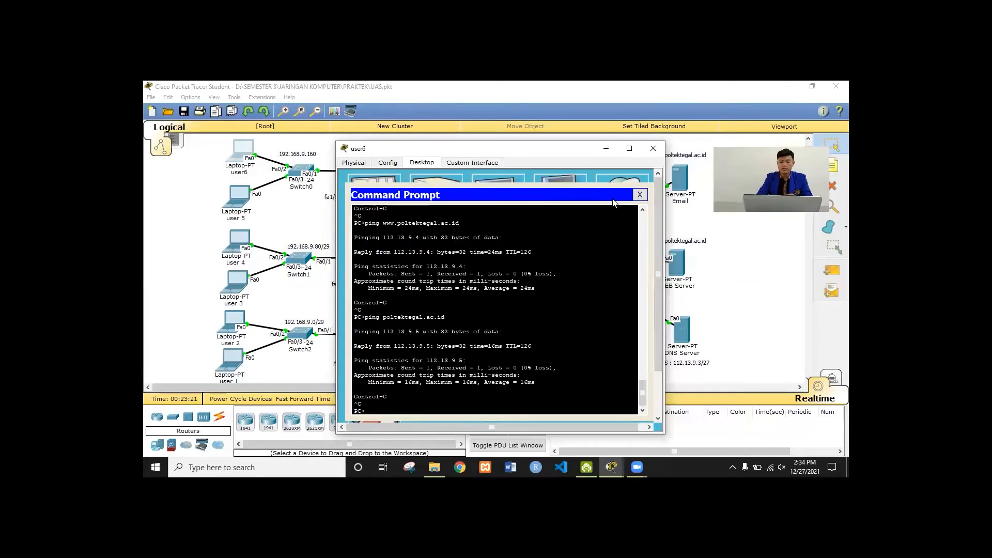
Close user6's command prompt and device window, returning to the network topology
{"action": "left_click", "coordinate": [639, 194]}
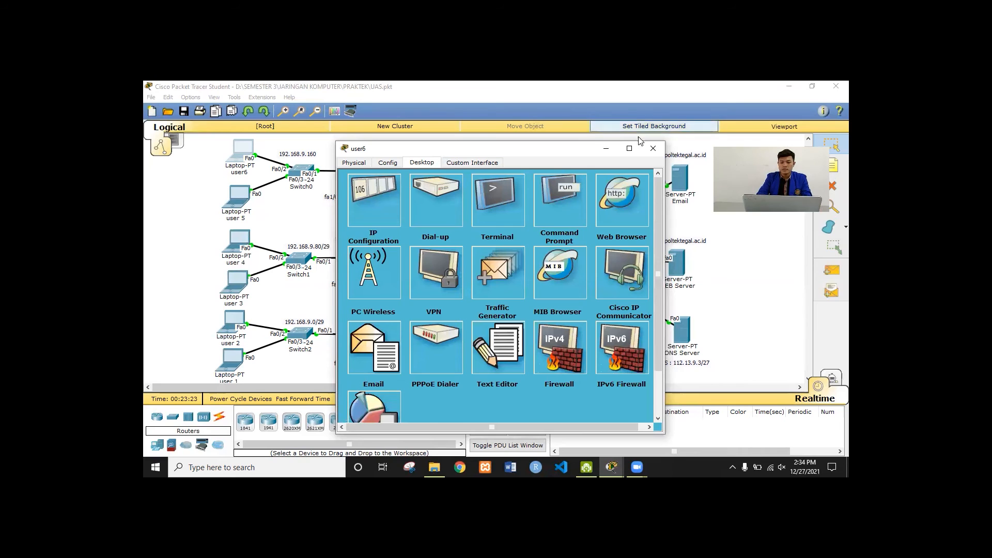
{"action": "left_click", "coordinate": [651, 150]}
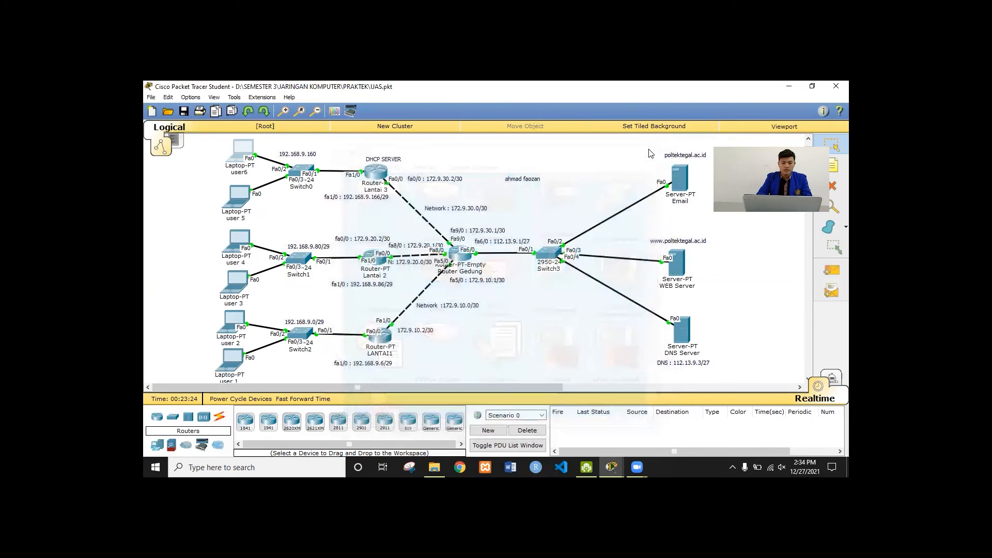
{"action": "left_click", "coordinate": [231, 356]}
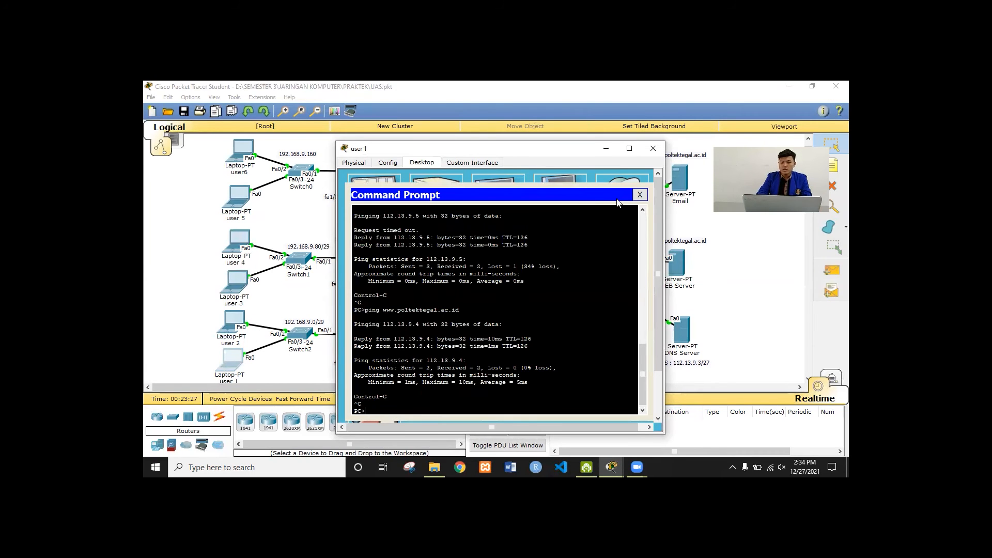
Look over user 1's Email client and its mail account settings, then close both
{"action": "left_click", "coordinate": [640, 195]}
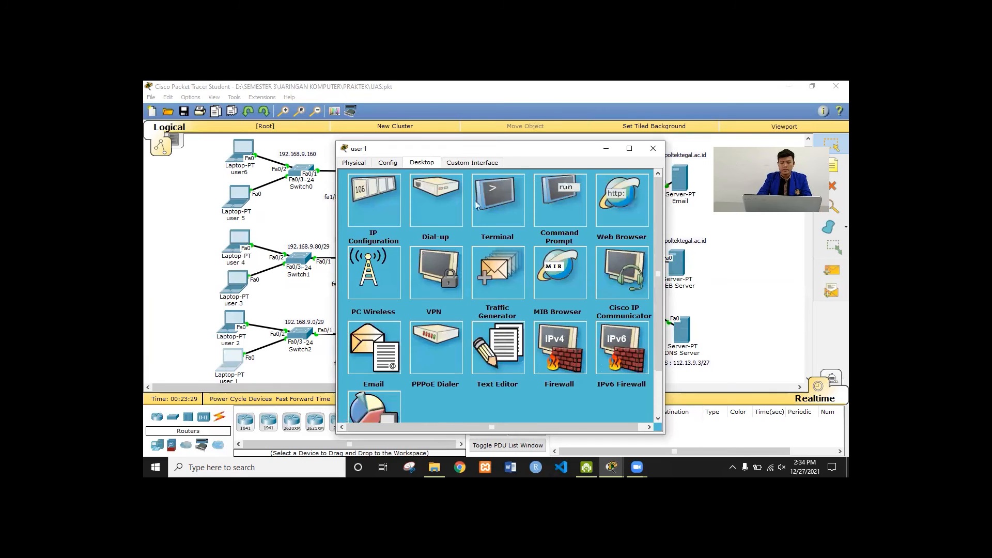
{"action": "left_click", "coordinate": [372, 357]}
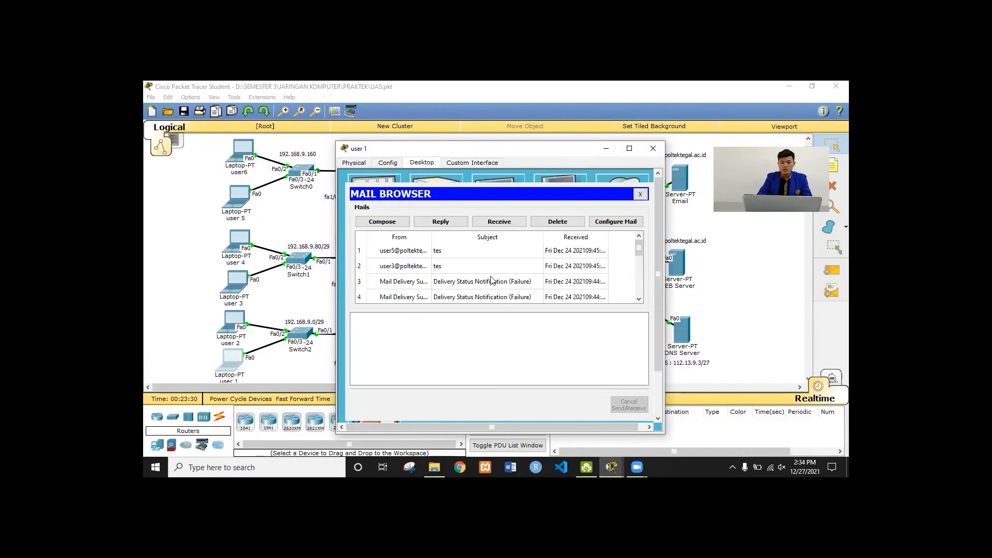
{"action": "left_click", "coordinate": [633, 226]}
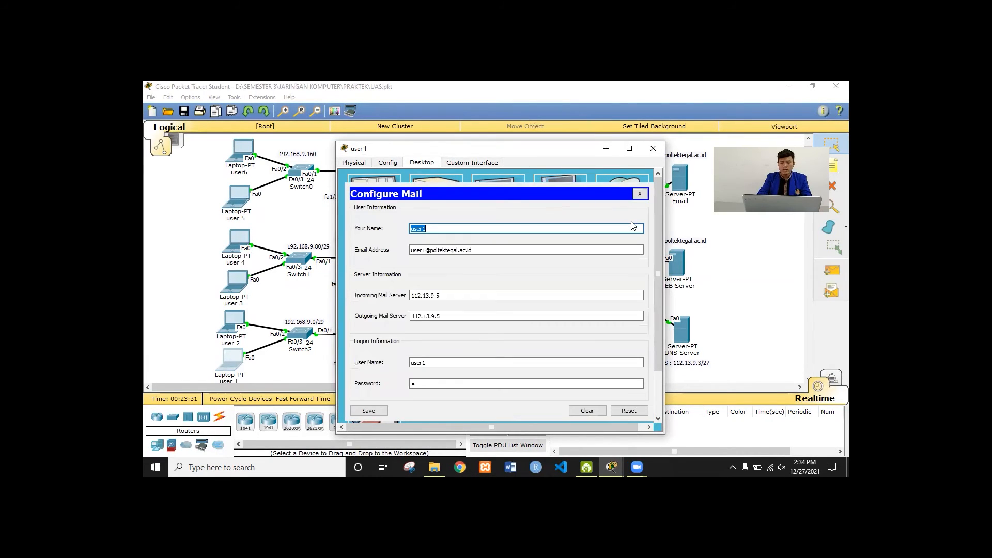
{"action": "left_click", "coordinate": [640, 194]}
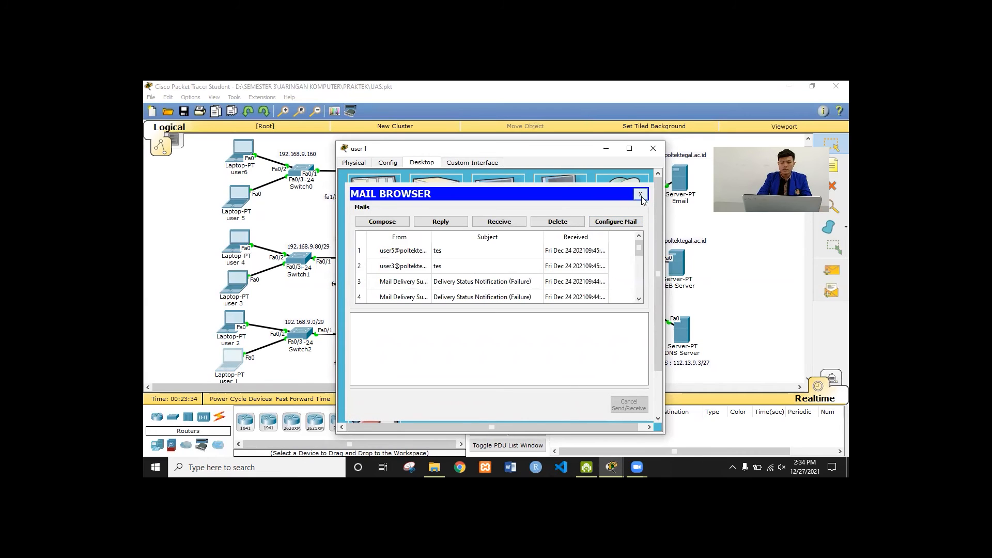
{"action": "left_click", "coordinate": [640, 193]}
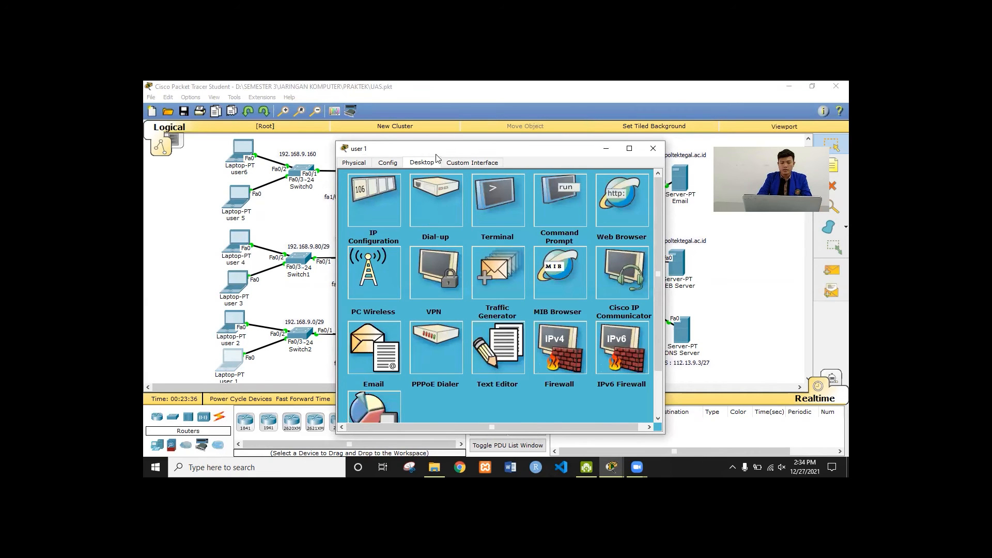
Check user 1's display name, e-mail address, 112.13.9.5 mail server and user name, then save
{"action": "left_click", "coordinate": [359, 349]}
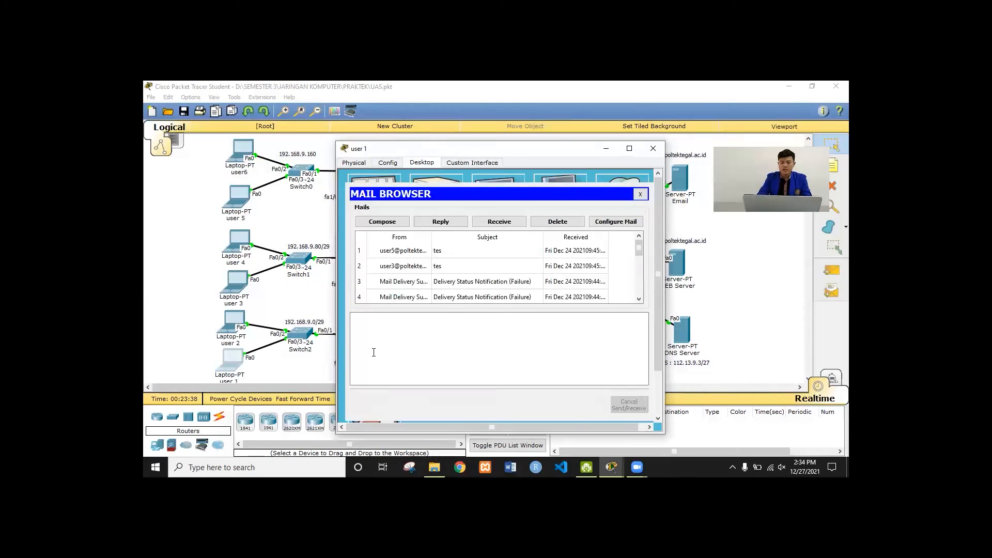
{"action": "left_click", "coordinate": [616, 221]}
{"action": "left_click", "coordinate": [444, 230]}
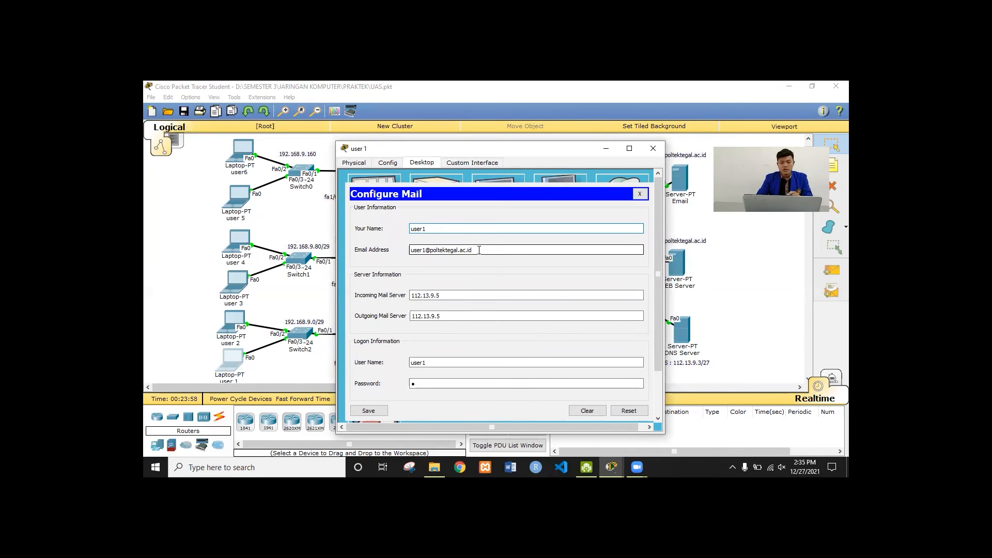
{"action": "left_click", "coordinate": [425, 250]}
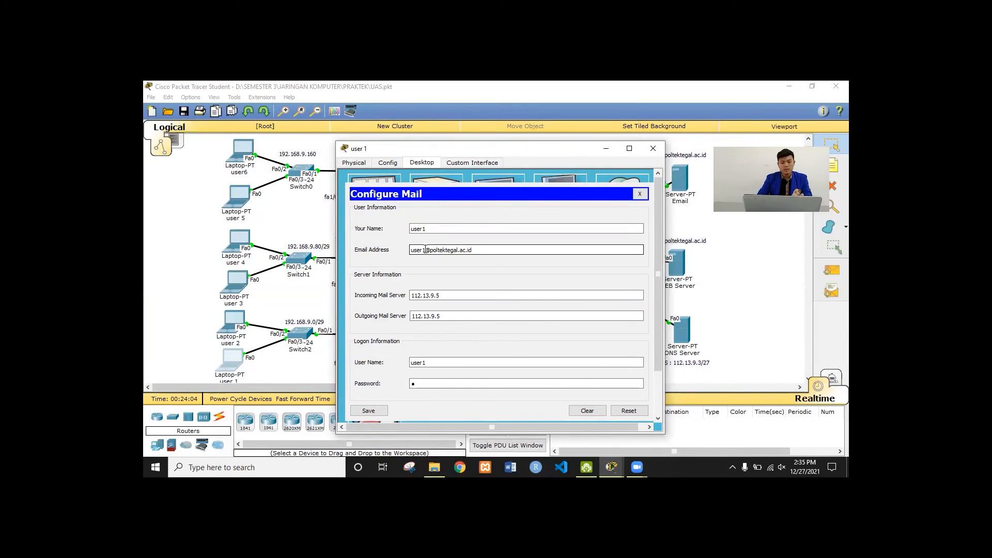
{"action": "left_click", "coordinate": [458, 291]}
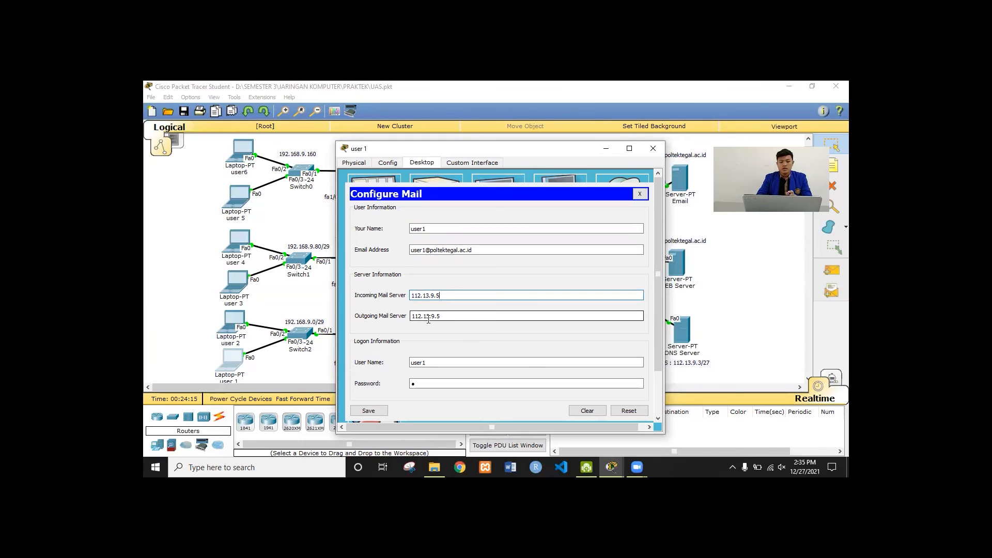
{"action": "left_click", "coordinate": [442, 360]}
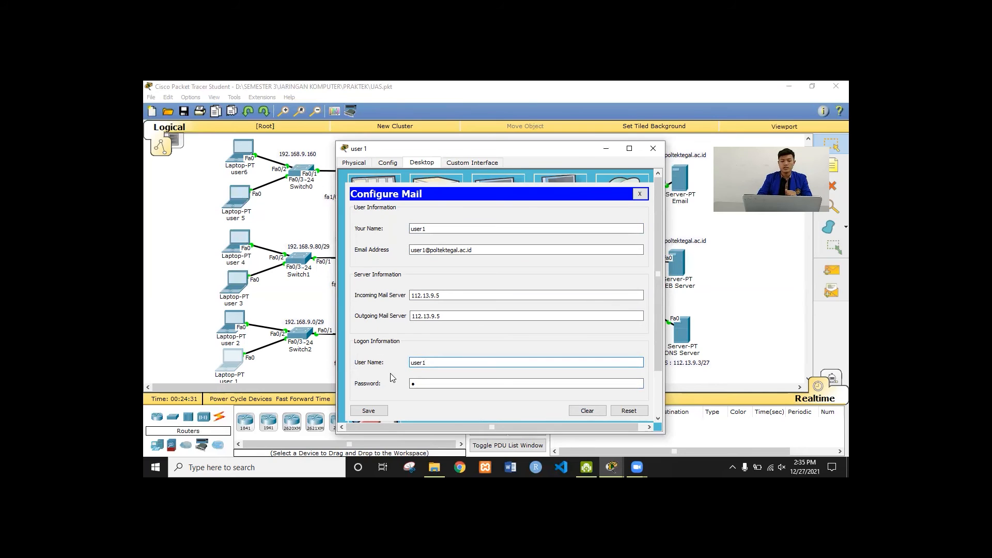
{"action": "left_click", "coordinate": [371, 409]}
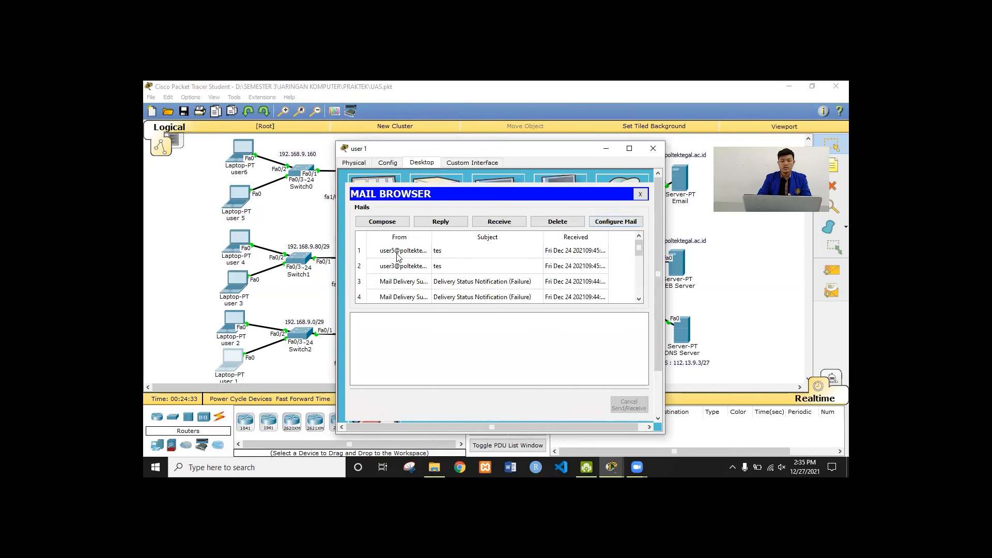
Send a test email with subject and body 'Tes' from user 1 to user 3
{"action": "left_click", "coordinate": [396, 223]}
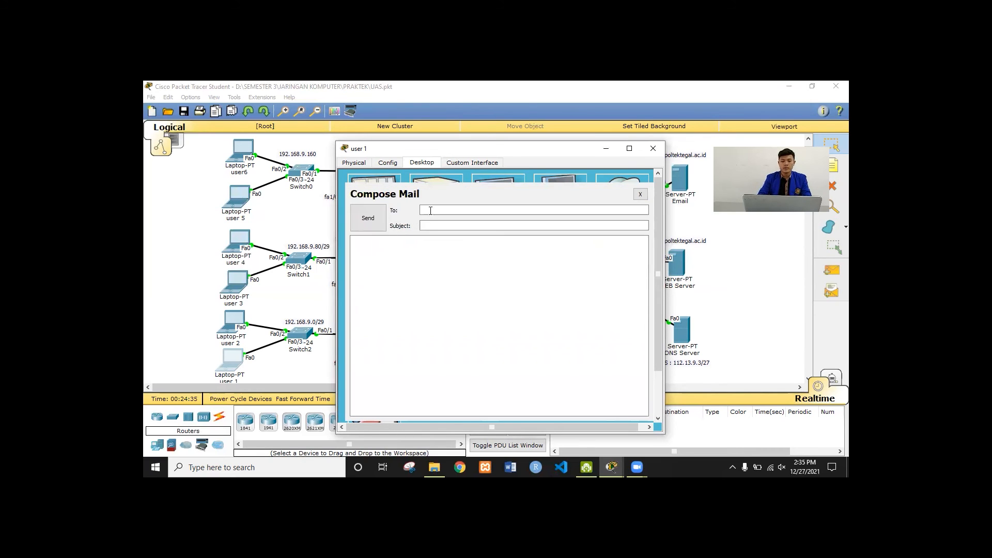
{"action": "left_click", "coordinate": [430, 210]}
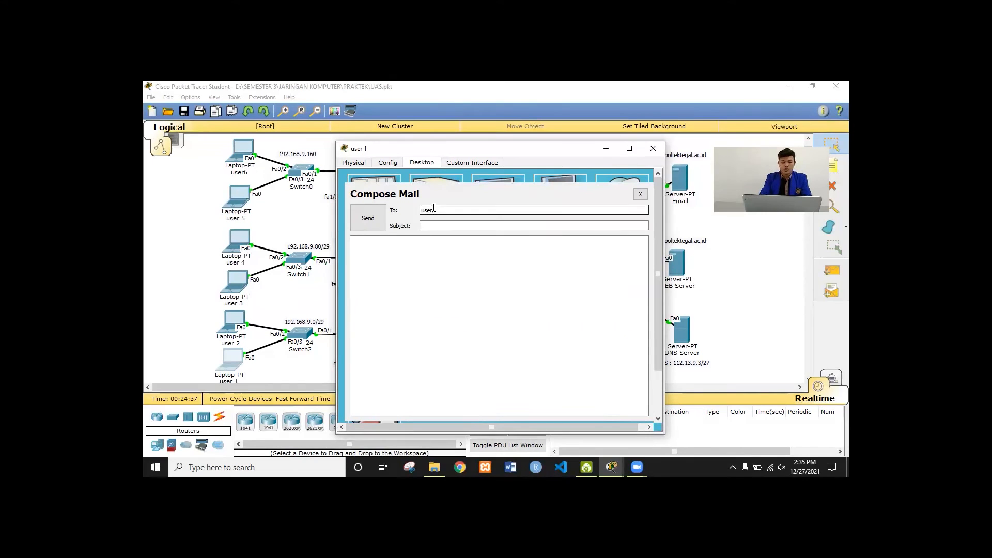
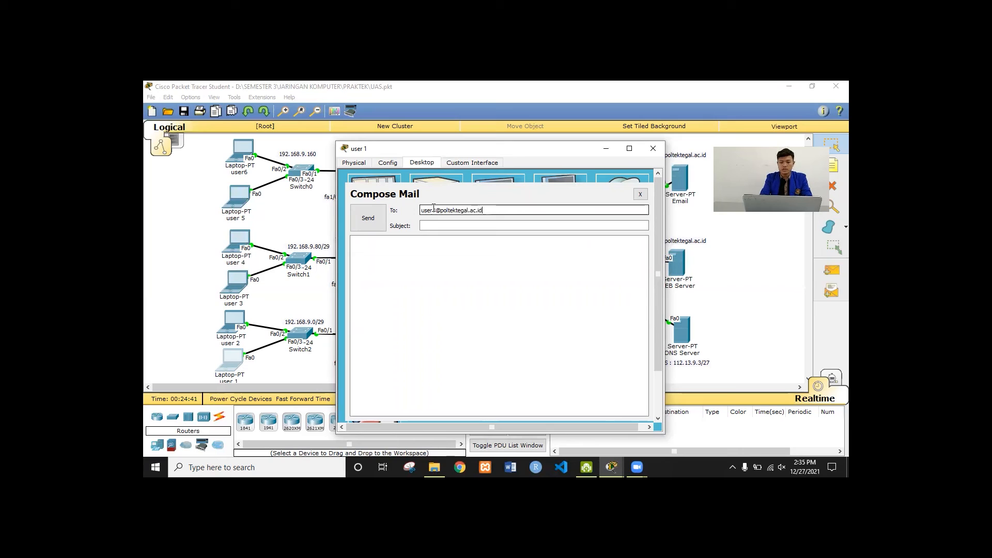
{"action": "left_click", "coordinate": [481, 223]}
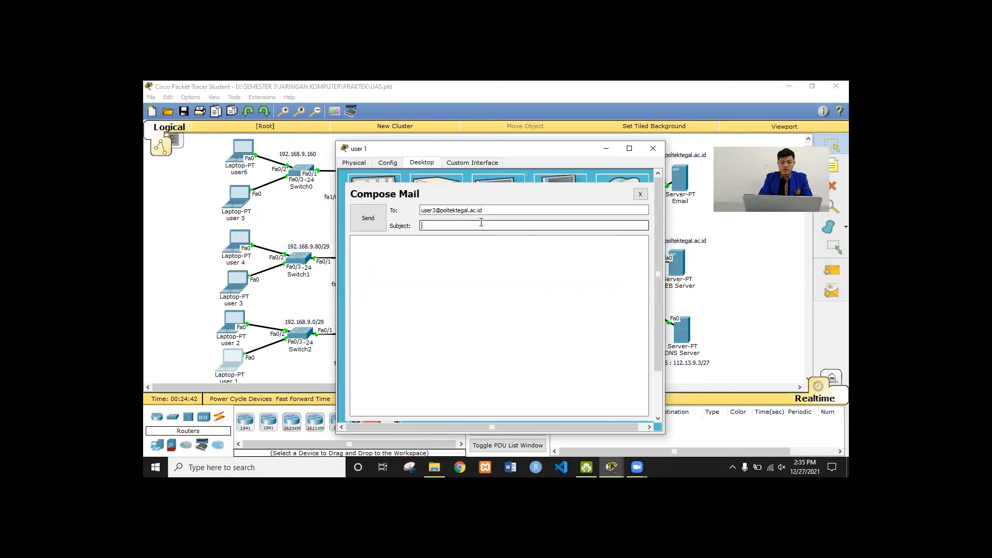
{"action": "type", "text": "Tes"}
{"action": "key", "text": "Tab"}
{"action": "type", "text": "T"}
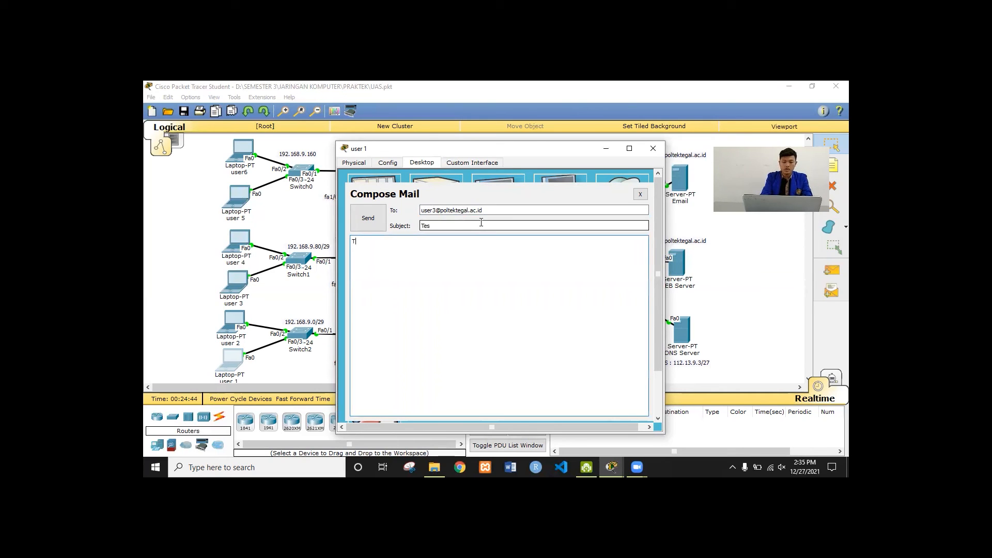
{"action": "type", "text": "es"}
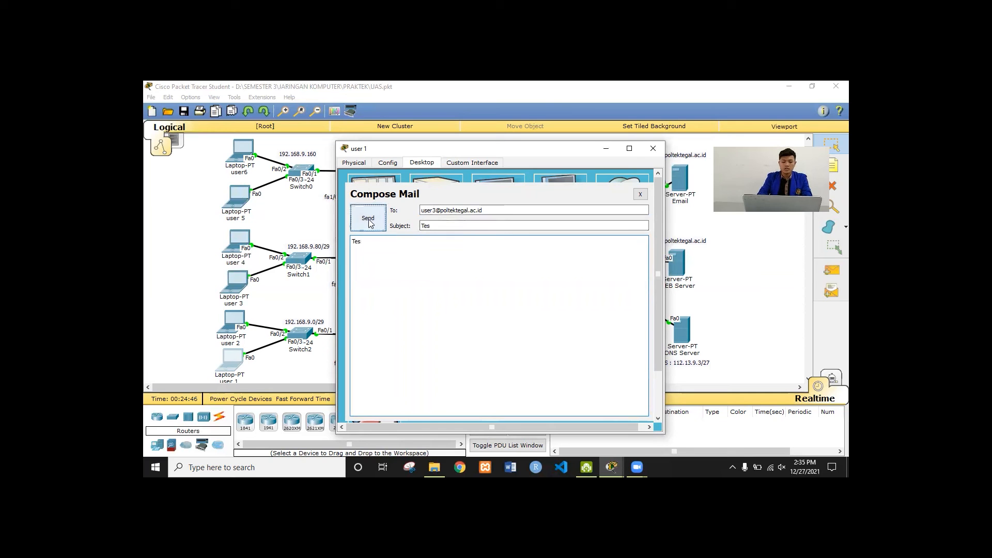
{"action": "left_click", "coordinate": [367, 219]}
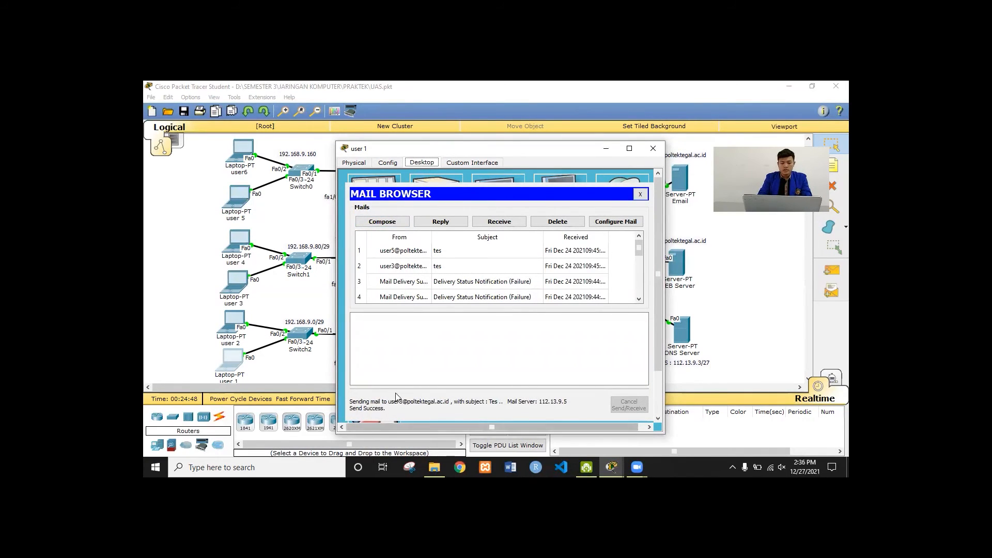
Send the same 'Tes' email to user 5 by changing the recipient's 3 to 5
{"action": "left_click", "coordinate": [384, 222]}
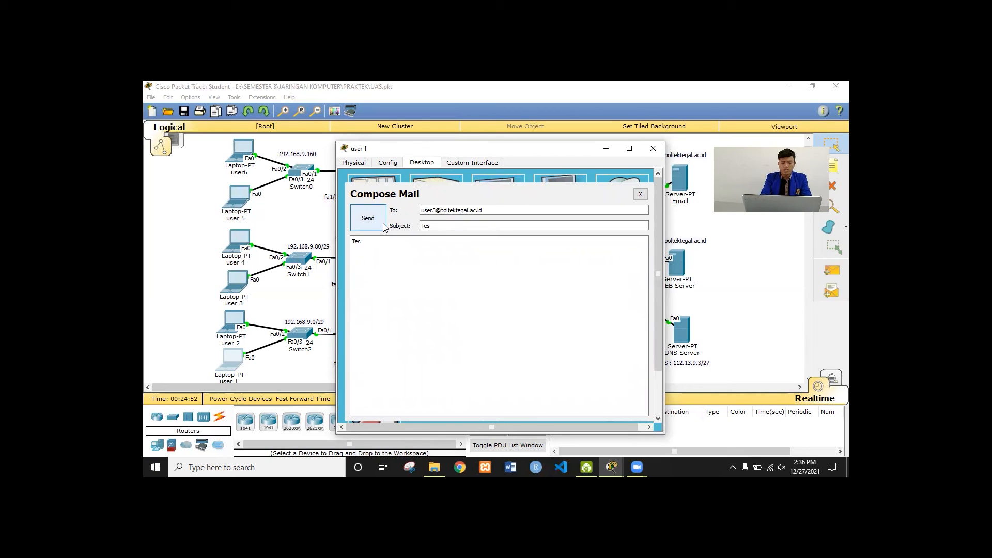
{"action": "left_click", "coordinate": [437, 210]}
{"action": "key", "text": "BackSpace"}
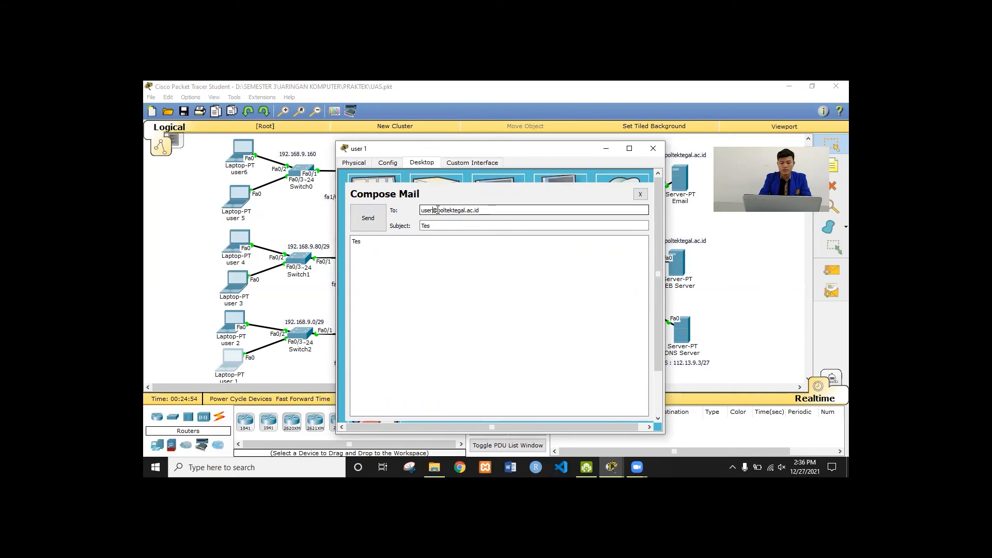
{"action": "type", "text": "5"}
{"action": "left_click", "coordinate": [356, 224]}
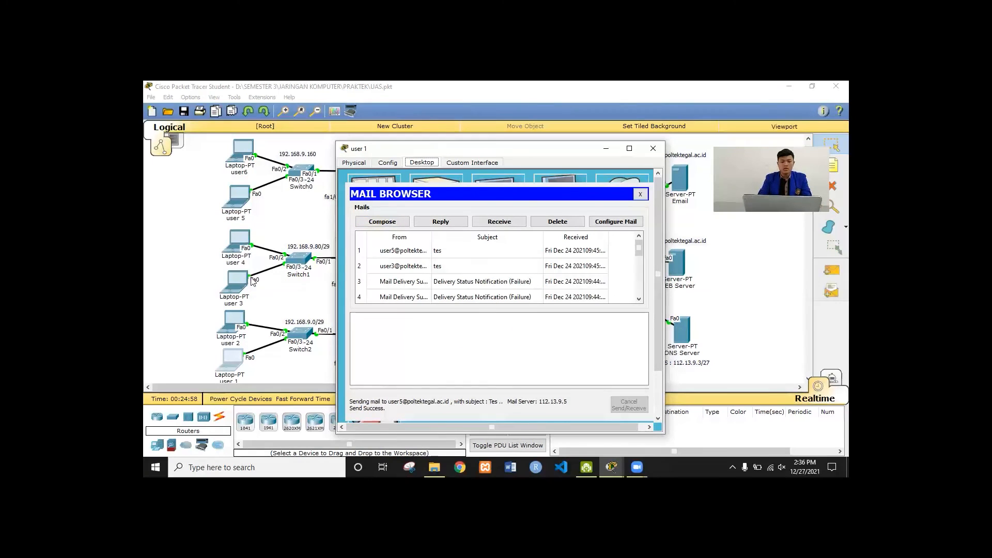
{"action": "left_click", "coordinate": [227, 281]}
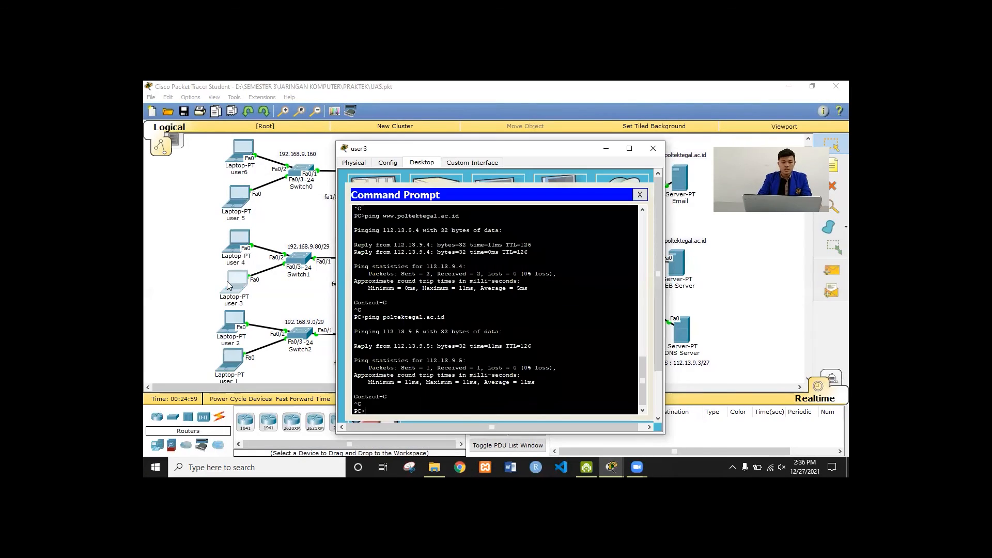
Review user 3's mail account settings in the Email client without changing them
{"action": "left_click", "coordinate": [641, 195]}
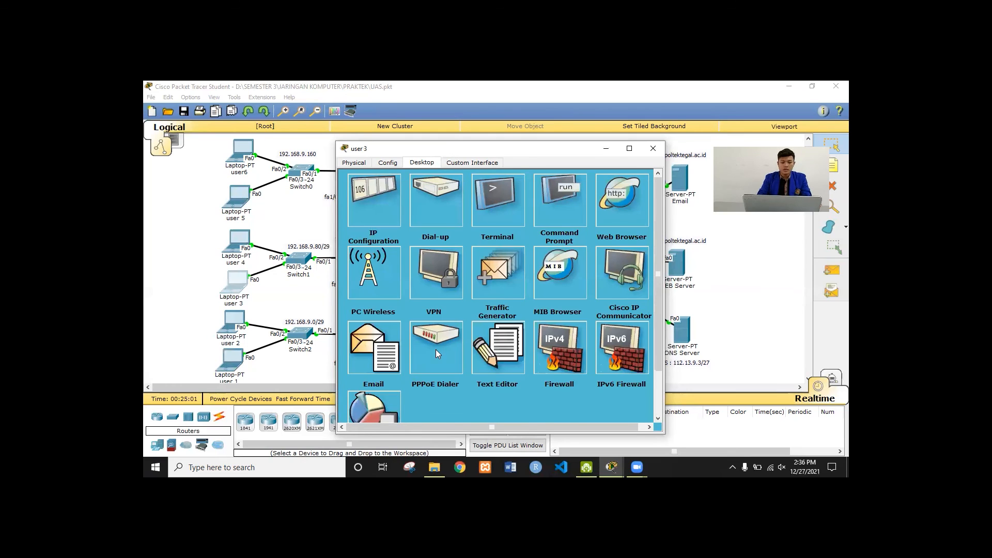
{"action": "left_click", "coordinate": [365, 345]}
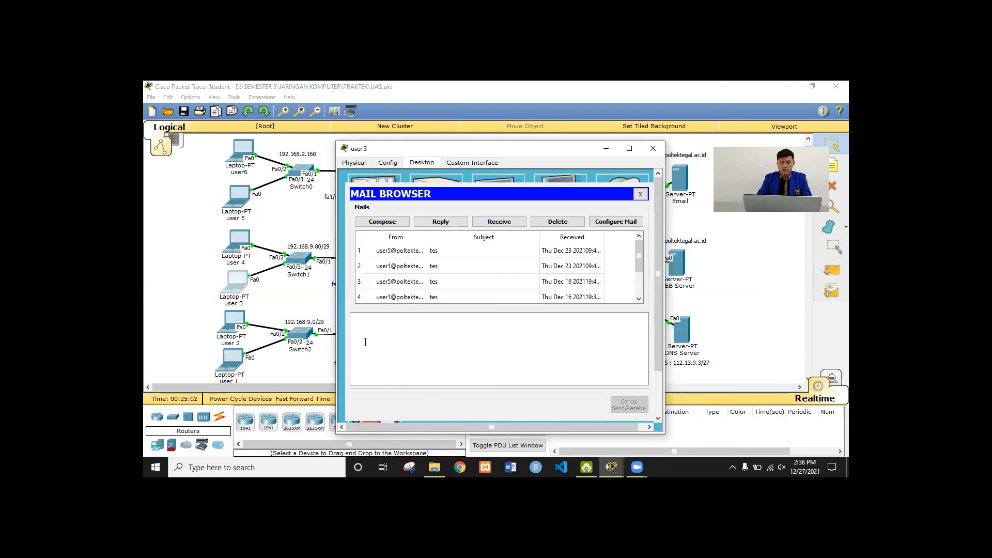
{"action": "left_click", "coordinate": [618, 225]}
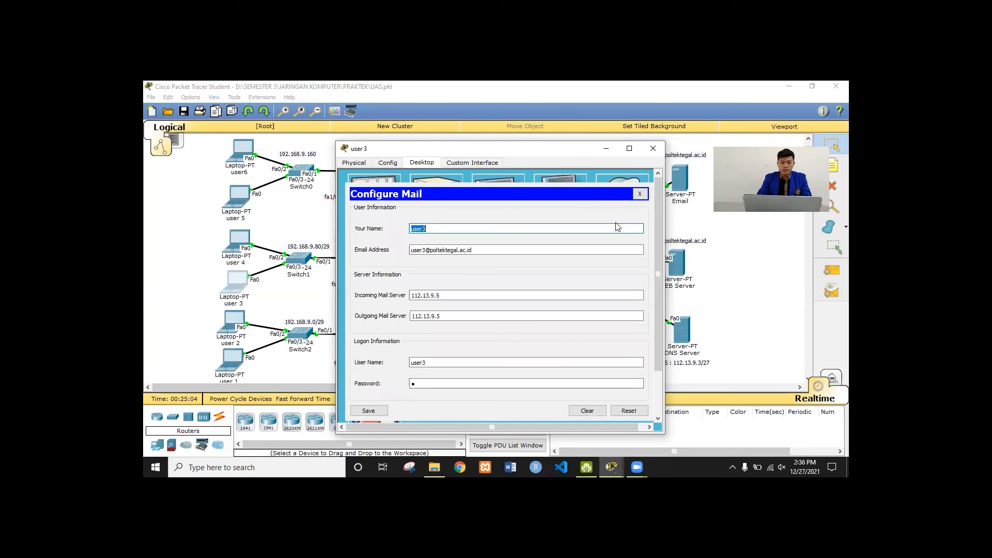
{"action": "left_click", "coordinate": [453, 228]}
{"action": "left_click", "coordinate": [640, 194]}
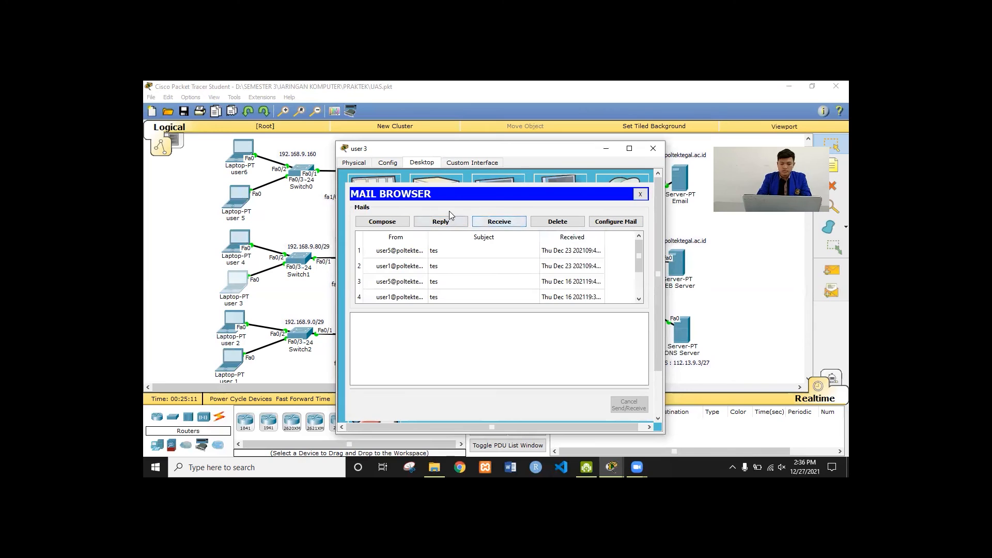
Send a 'tes' mail from user 3 to user 1
{"action": "left_click", "coordinate": [393, 222]}
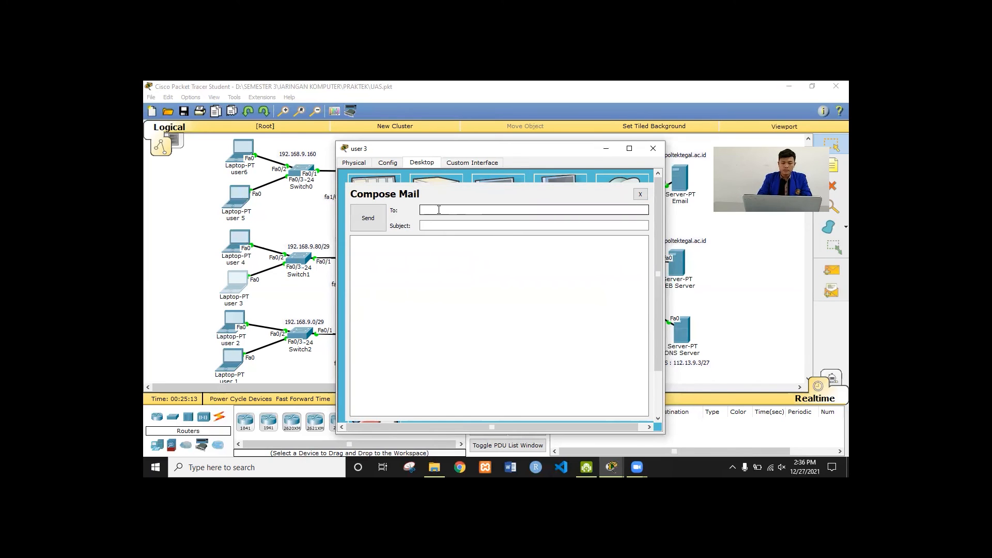
{"action": "key", "text": "Tab"}
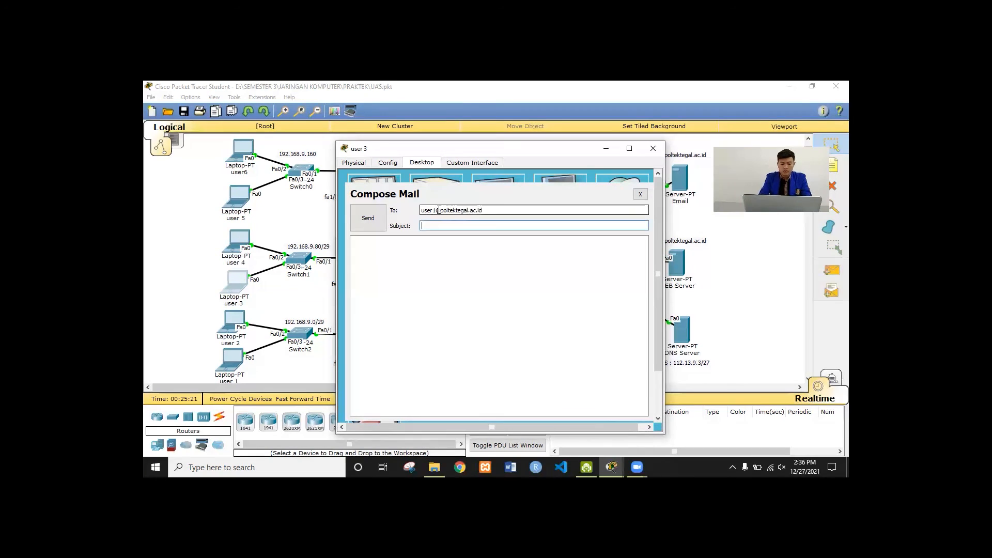
{"action": "type", "text": "tes"}
{"action": "key", "text": "Tab"}
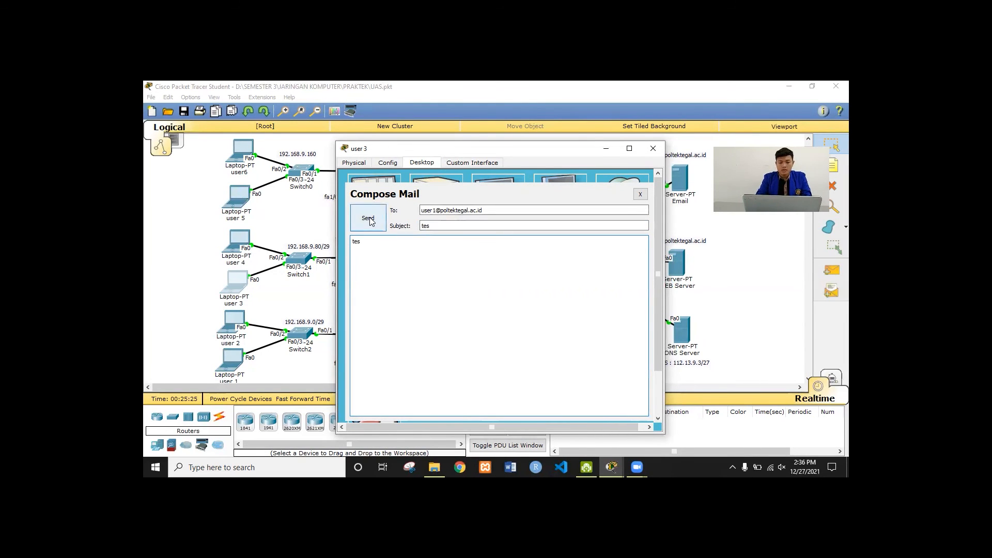
{"action": "left_click", "coordinate": [368, 219]}
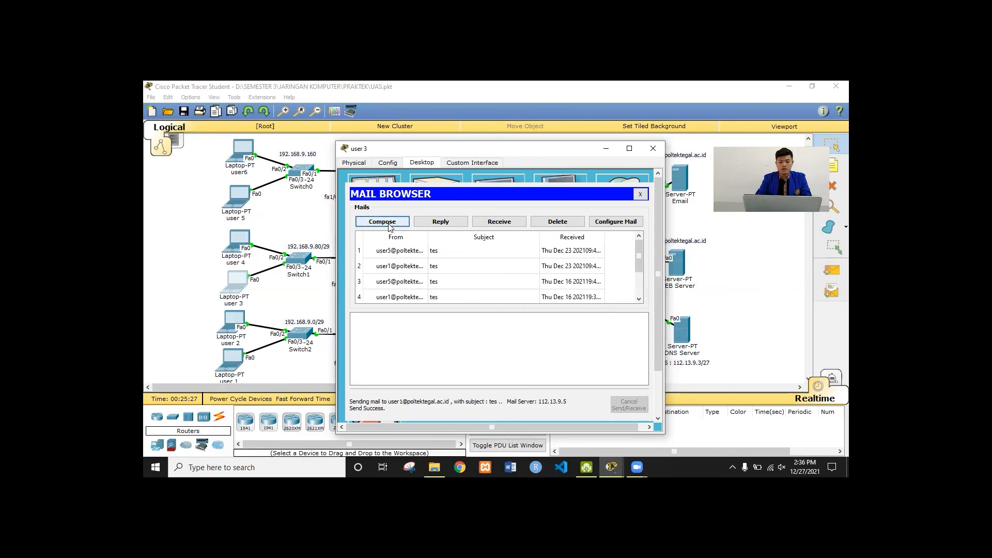
Send the same 'tes' mail to user 5 by changing the recipient's 1 to 5
{"action": "left_click", "coordinate": [389, 225]}
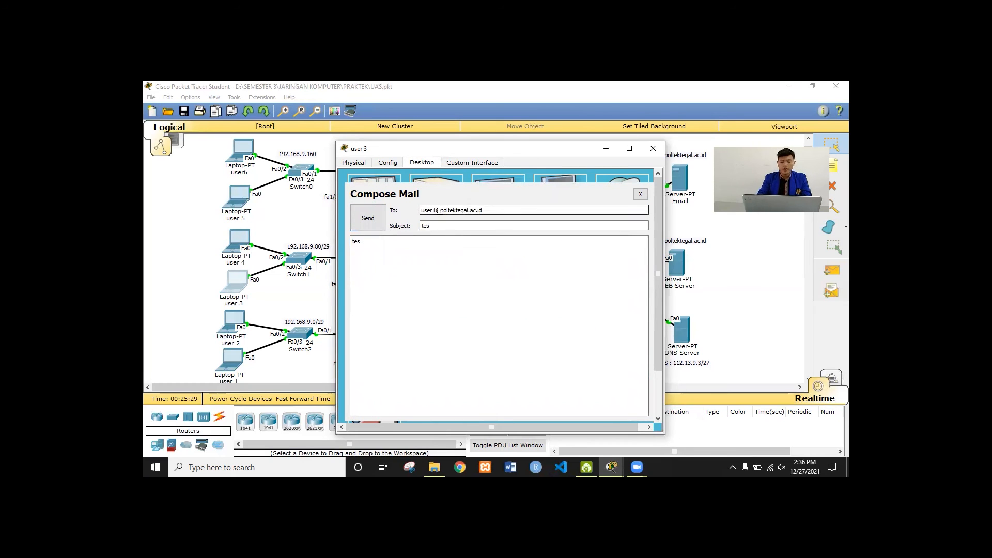
{"action": "left_click", "coordinate": [437, 210]}
{"action": "key", "text": "BackSpace"}
{"action": "type", "text": "5"}
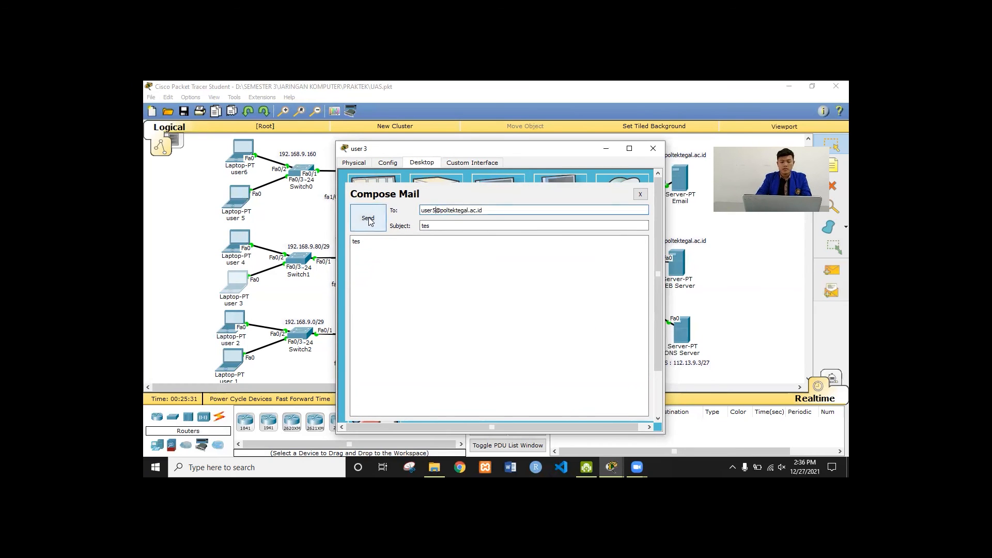
{"action": "left_click", "coordinate": [369, 219]}
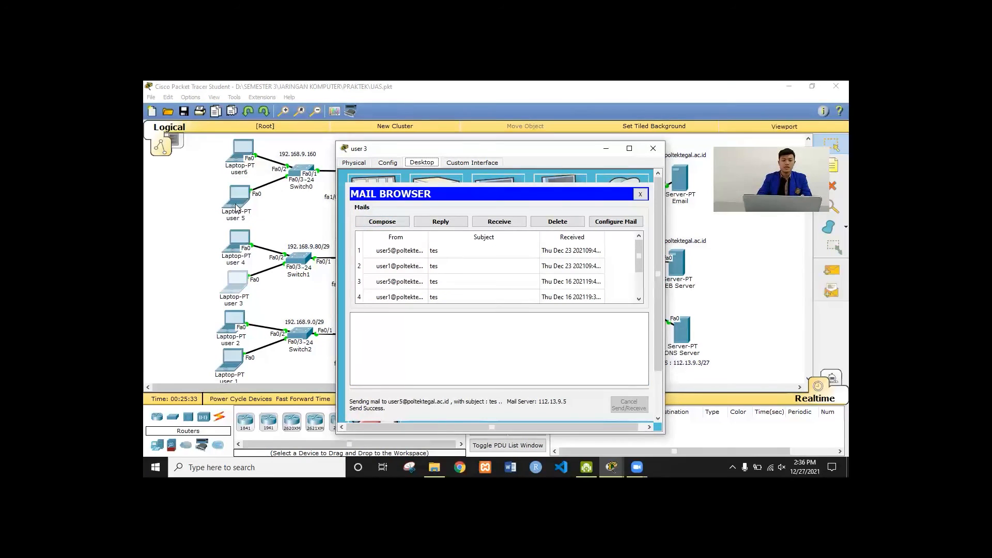
{"action": "left_click", "coordinate": [236, 207]}
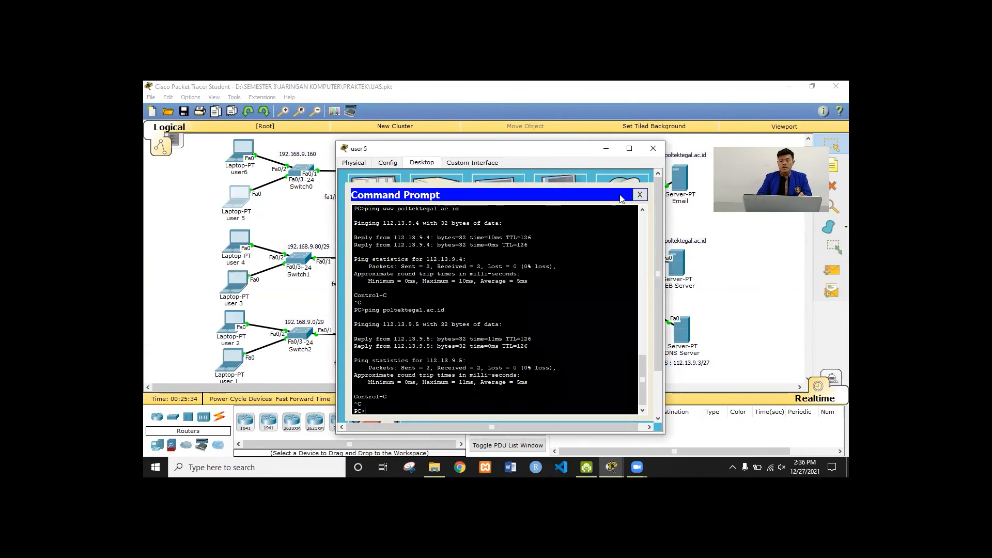
Review user 5's mail account settings in the Email client without changing them
{"action": "left_click", "coordinate": [640, 195]}
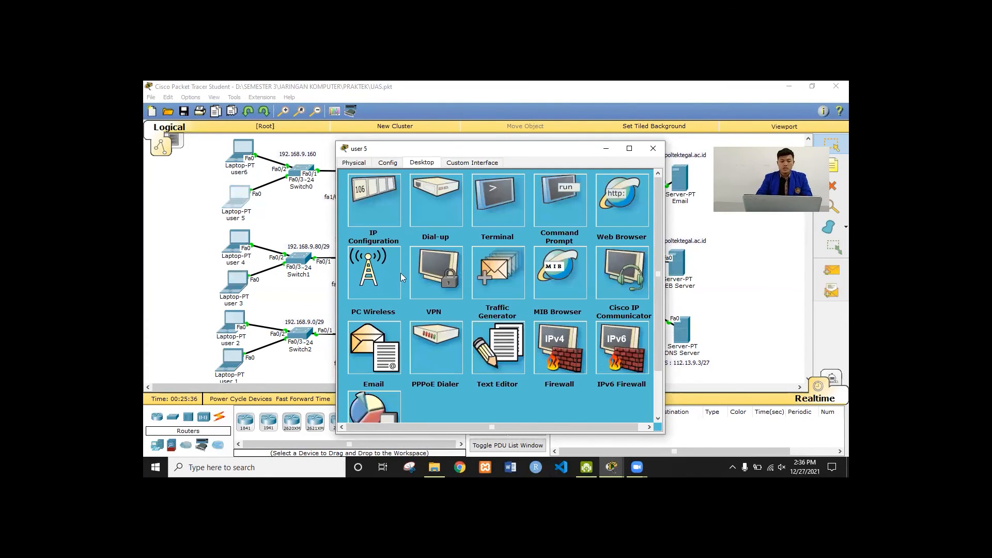
{"action": "left_click", "coordinate": [368, 325]}
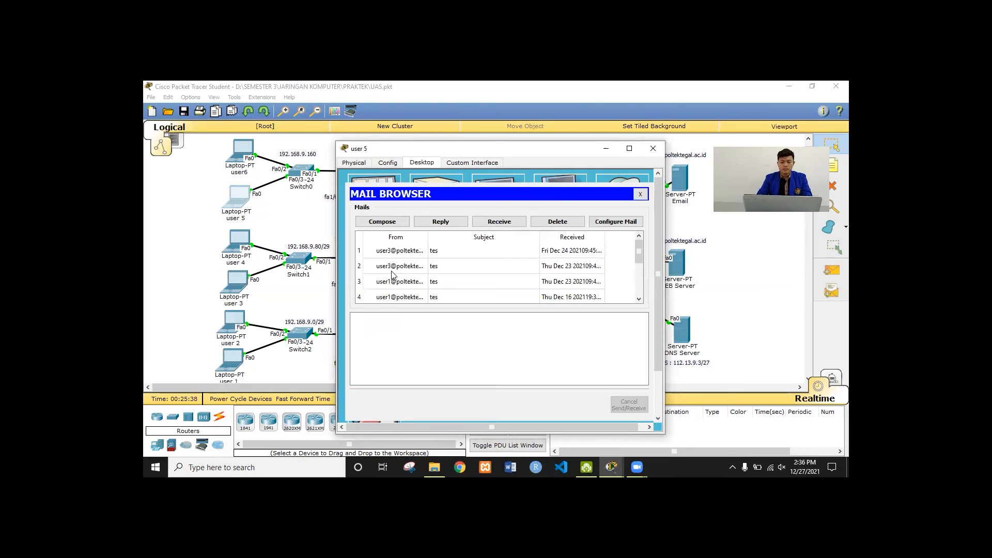
{"action": "left_click", "coordinate": [616, 221]}
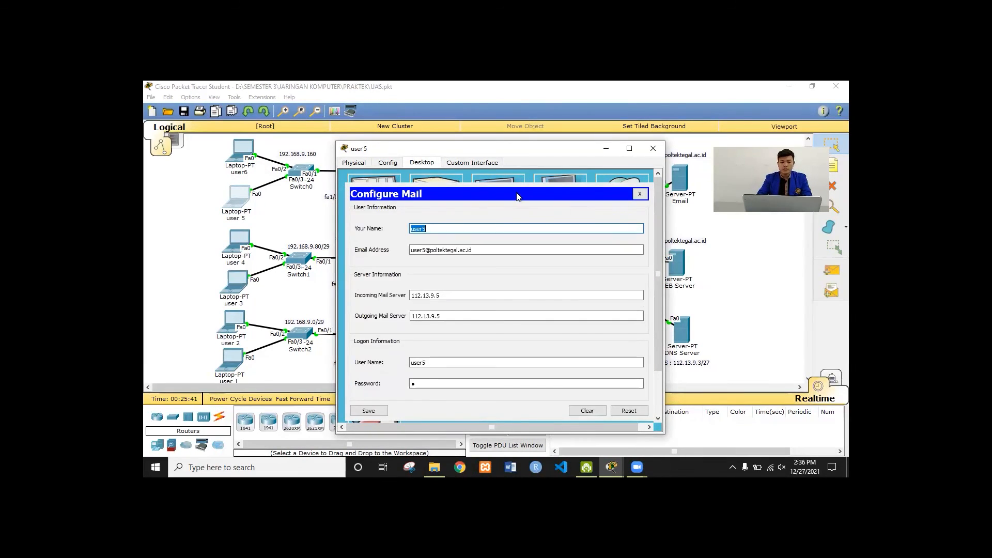
{"action": "left_click", "coordinate": [639, 194]}
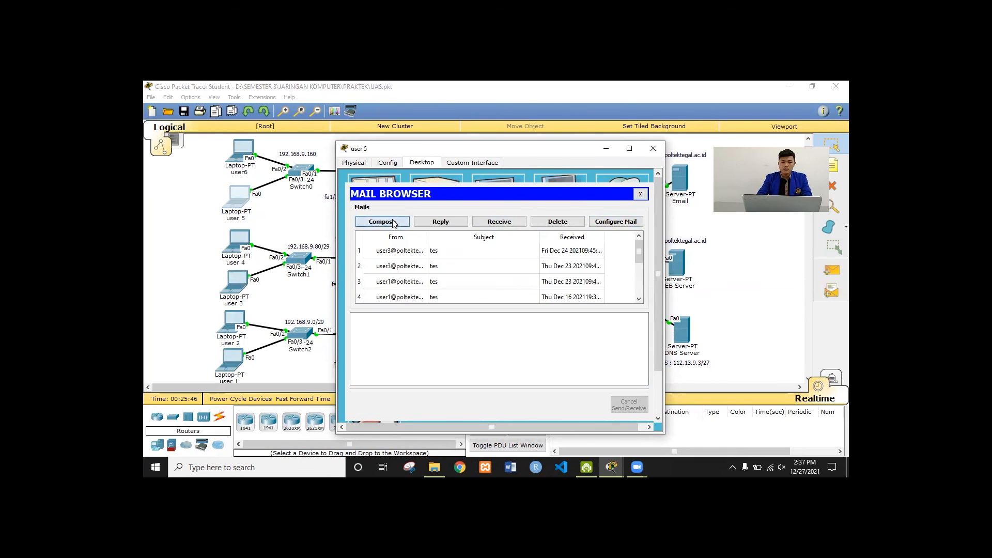
Send a mail with subject and body 'tes' from user 5 to user 1
{"action": "left_click", "coordinate": [382, 221]}
{"action": "left_click", "coordinate": [444, 211]}
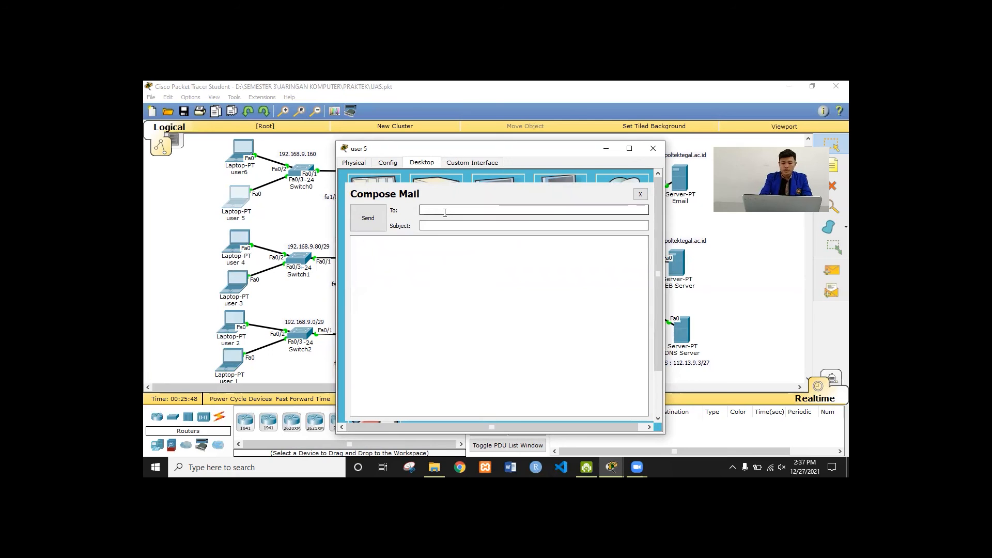
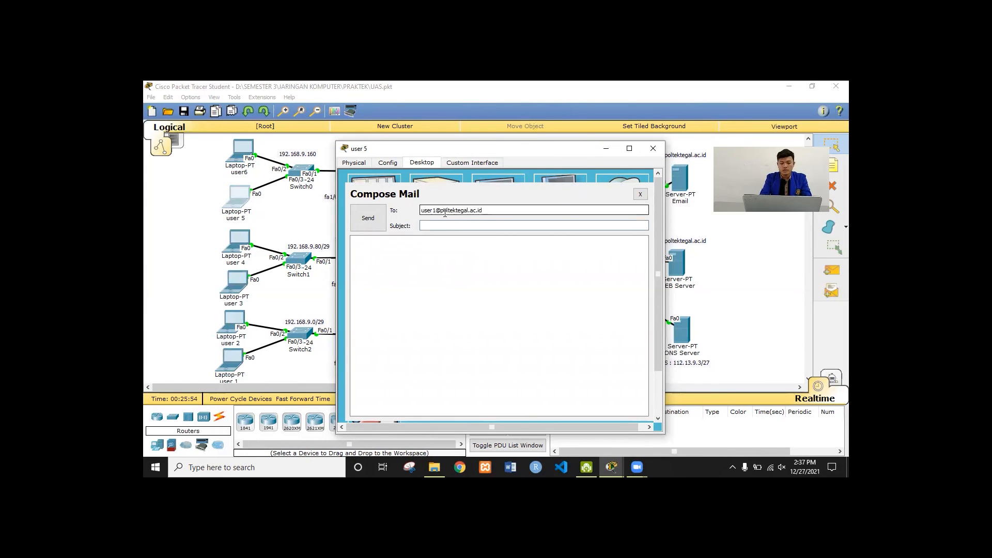
{"action": "key", "text": "Tab"}
{"action": "type", "text": "tes"}
{"action": "key", "text": "Tab"}
{"action": "type", "text": "t"}
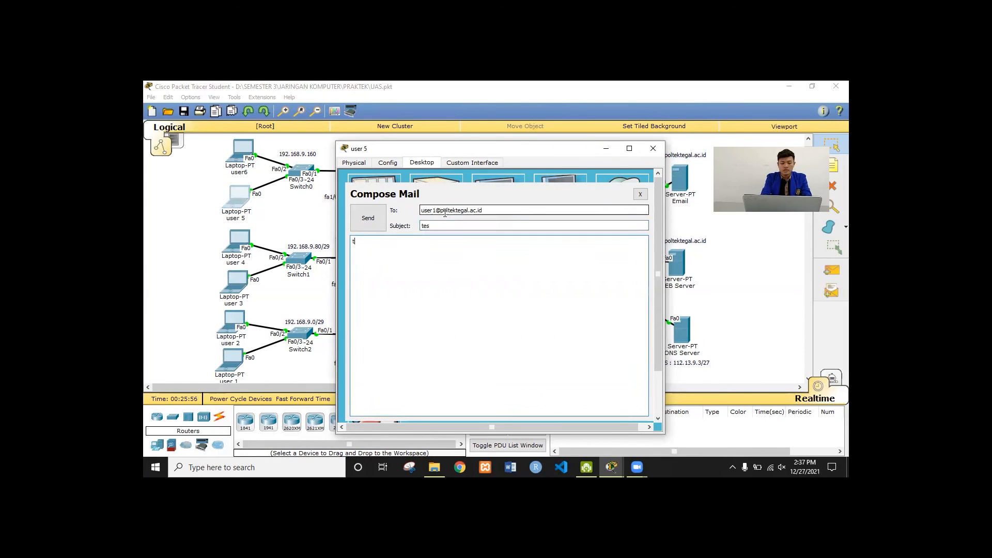
{"action": "type", "text": "es"}
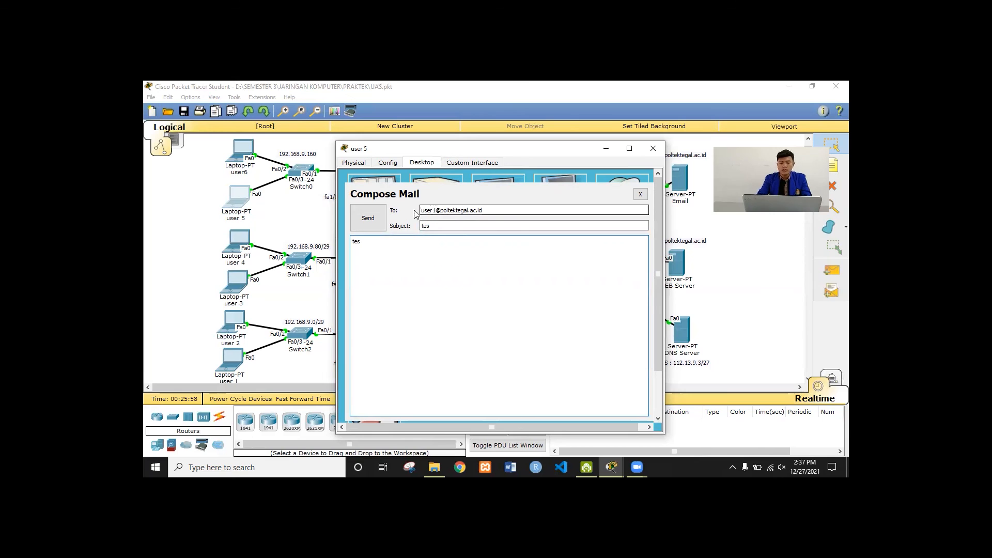
{"action": "left_click", "coordinate": [368, 217]}
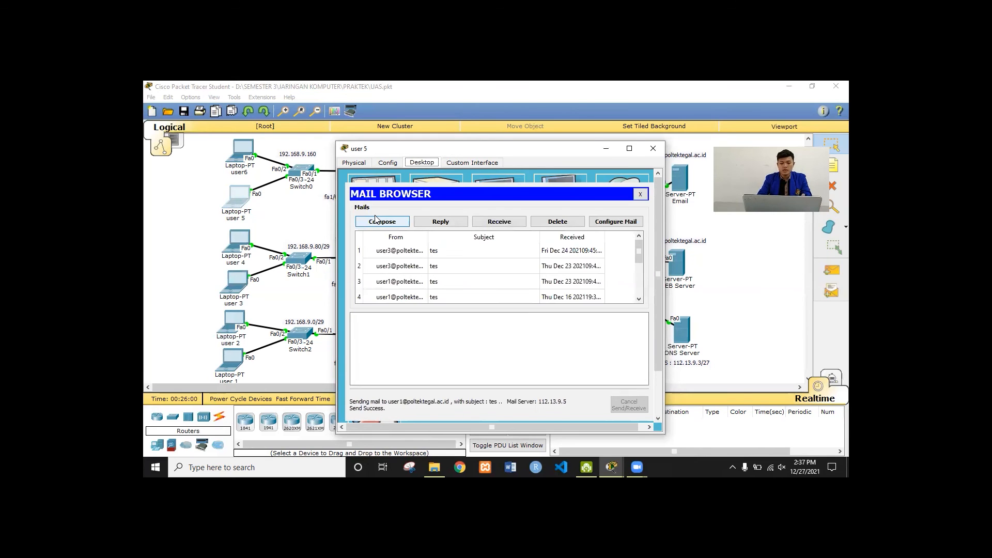
Send the same 'tes' mail to user 3, then close user 5's window
{"action": "left_click", "coordinate": [377, 221]}
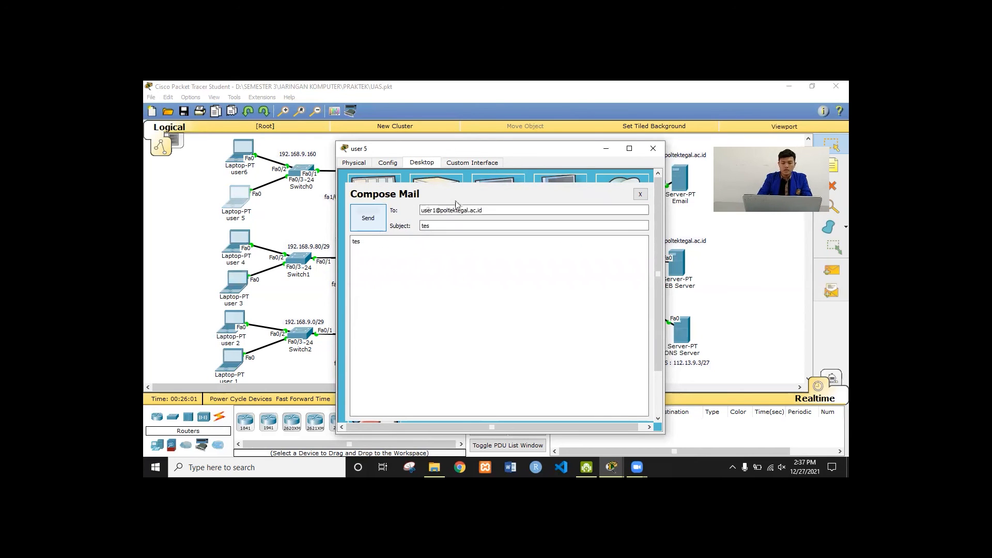
{"action": "left_click", "coordinate": [436, 210]}
{"action": "key", "text": "BackSpace"}
{"action": "type", "text": "3"}
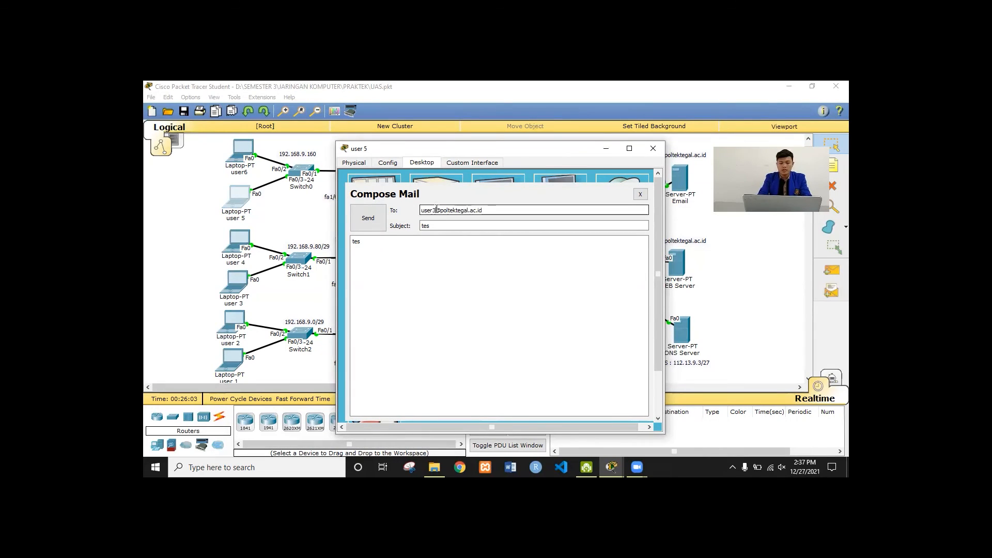
{"action": "left_click", "coordinate": [367, 223]}
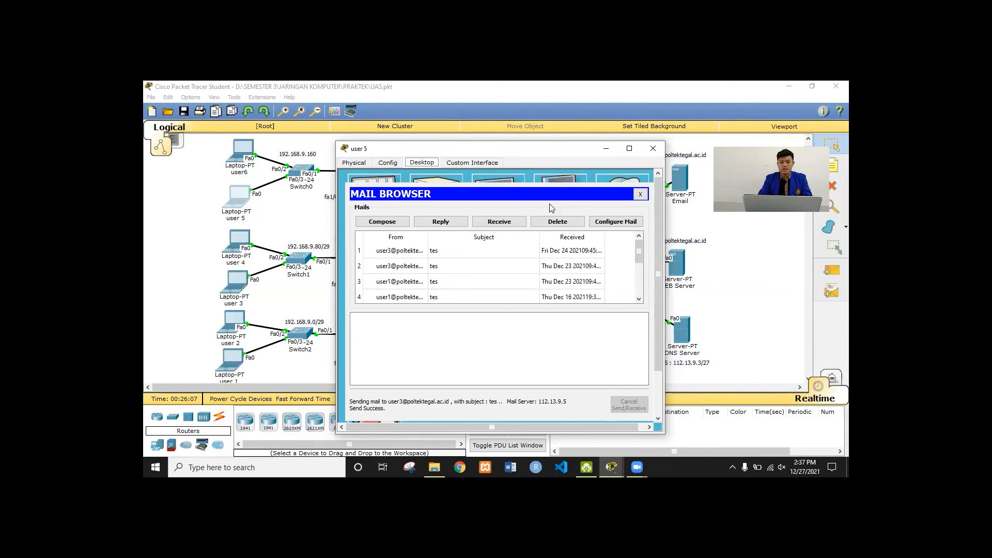
{"action": "left_click", "coordinate": [641, 194]}
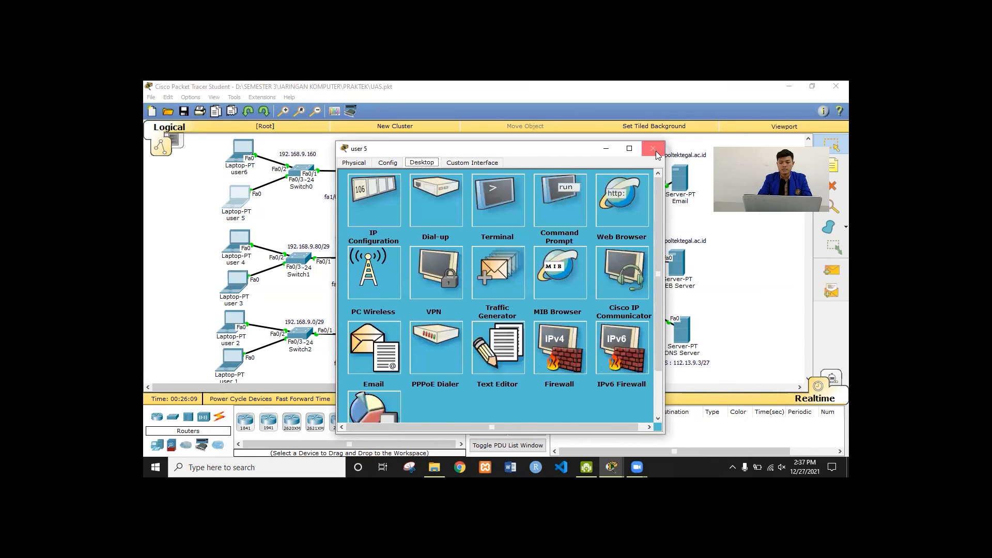
{"action": "left_click", "coordinate": [655, 151]}
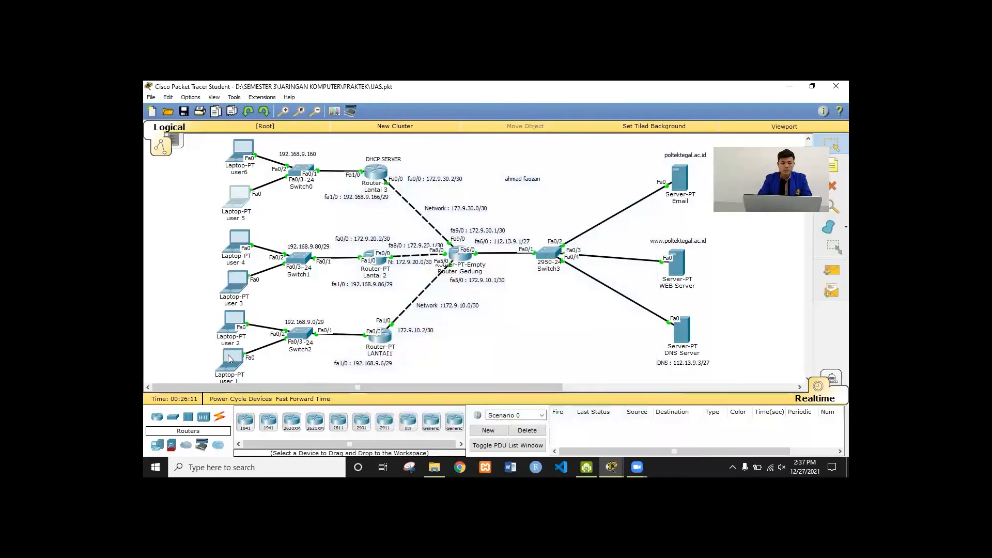
On user 1, receive mail and read the new messages from user 3 and user 5
{"action": "left_click", "coordinate": [230, 359]}
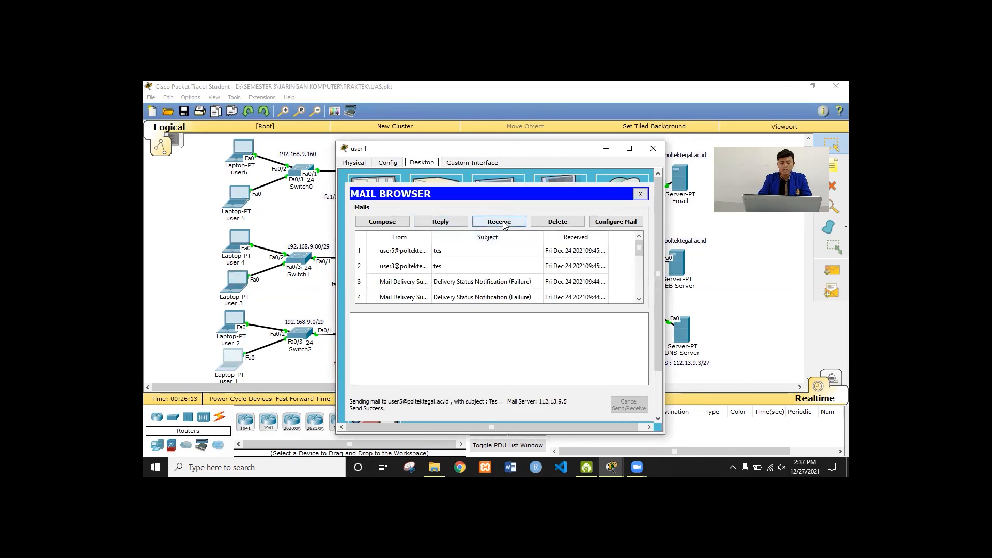
{"action": "left_click", "coordinate": [499, 222]}
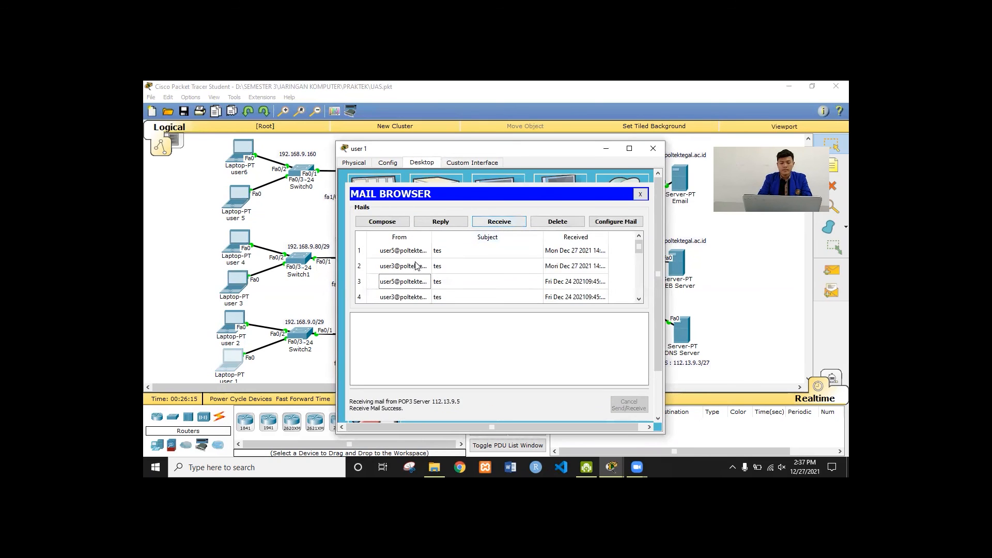
{"action": "left_click", "coordinate": [587, 266]}
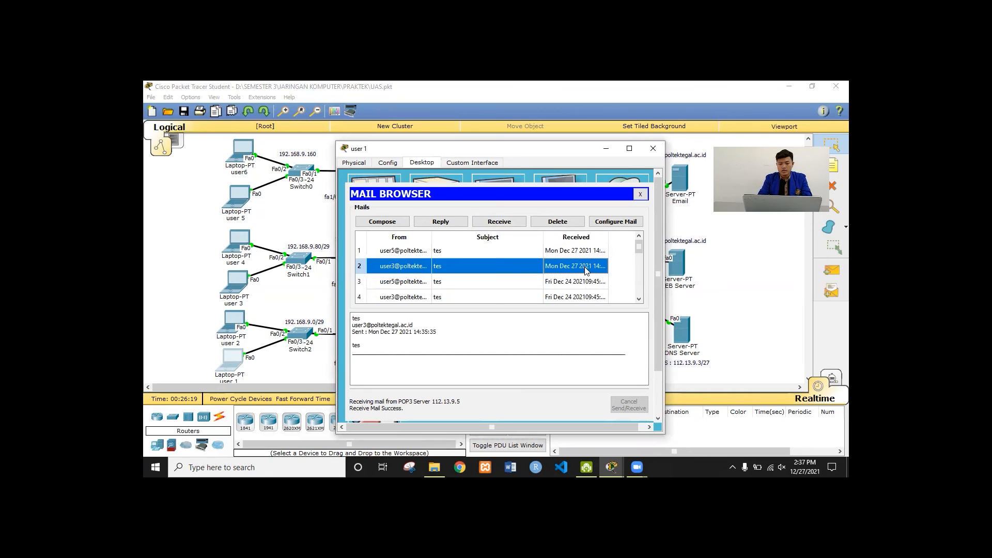
{"action": "left_click", "coordinate": [570, 253]}
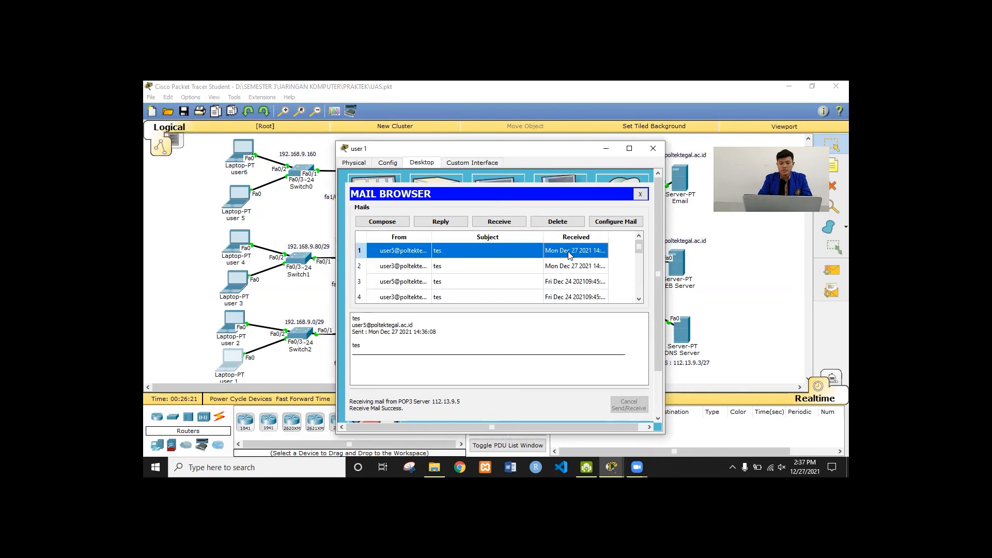
{"action": "left_click", "coordinate": [656, 149]}
On user 3, receive mail and read the new messages from user 1 and user 5
{"action": "left_click", "coordinate": [235, 281]}
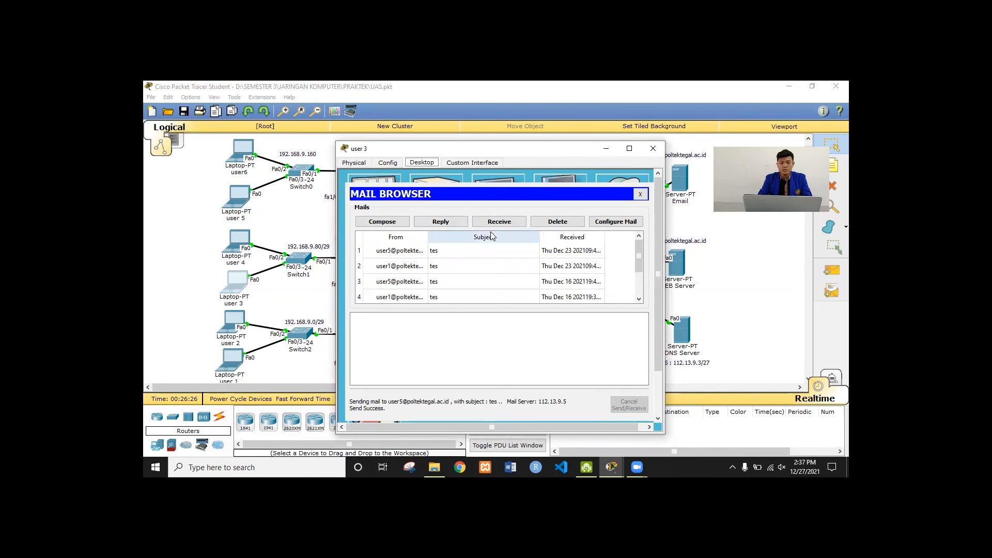
{"action": "left_click", "coordinate": [499, 222]}
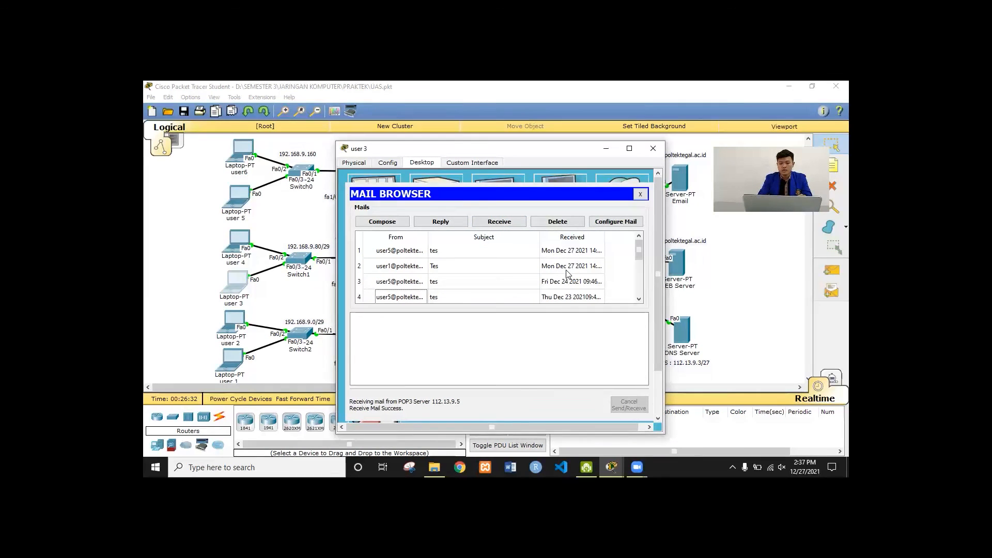
{"action": "left_click", "coordinate": [415, 269]}
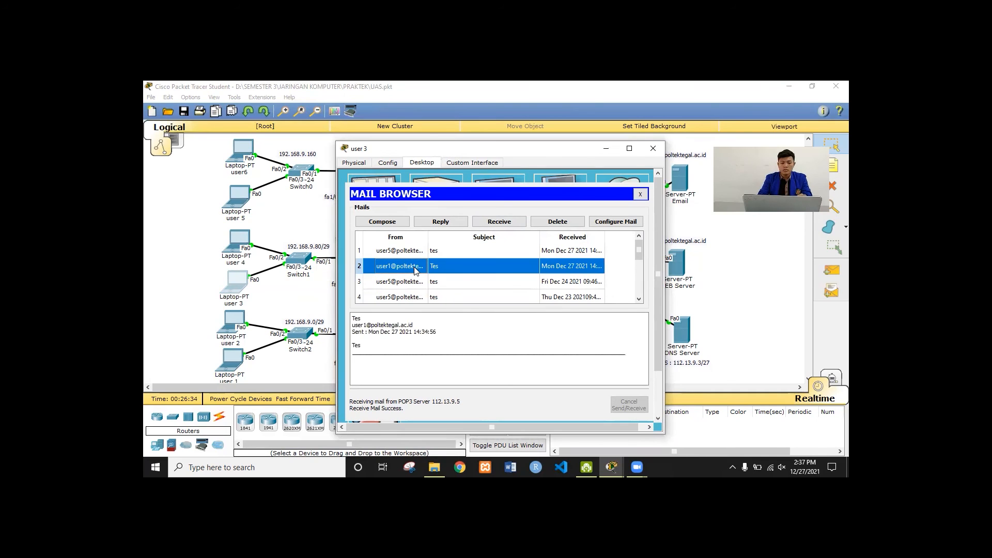
{"action": "left_click", "coordinate": [401, 253]}
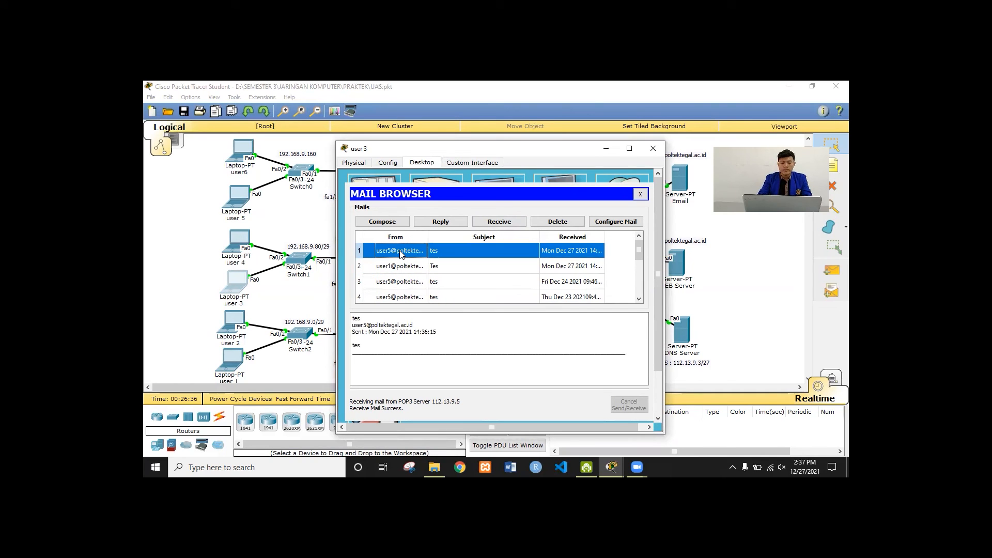
{"action": "left_click", "coordinate": [288, 234]}
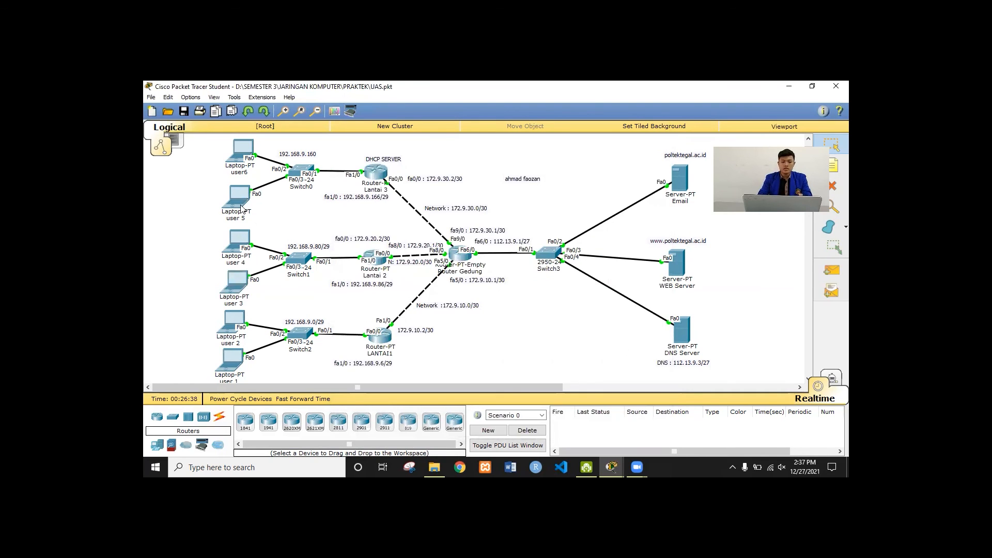
On user 5, receive mail, read the 'tes' messages from user 3 and user 1, and close the window
{"action": "left_click", "coordinate": [238, 197]}
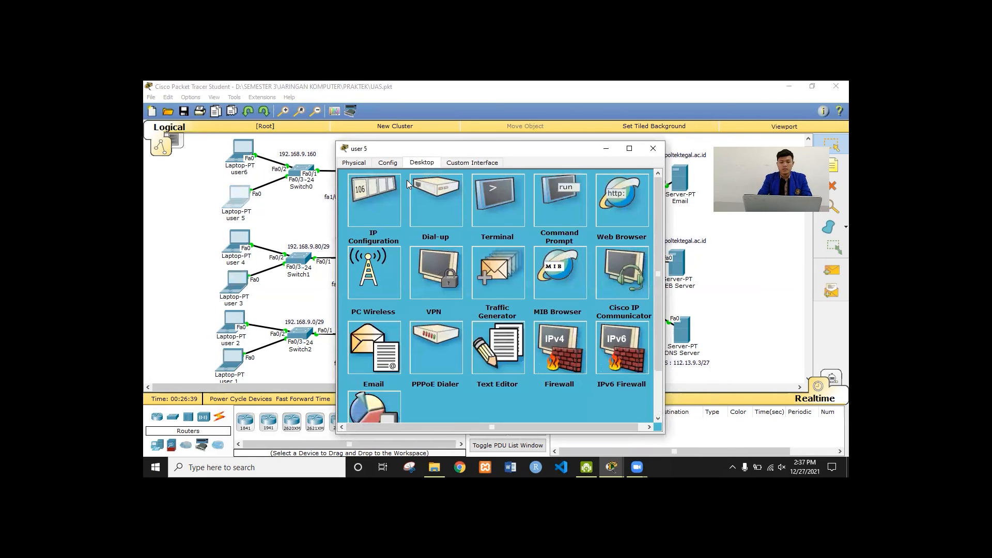
{"action": "left_click", "coordinate": [362, 336]}
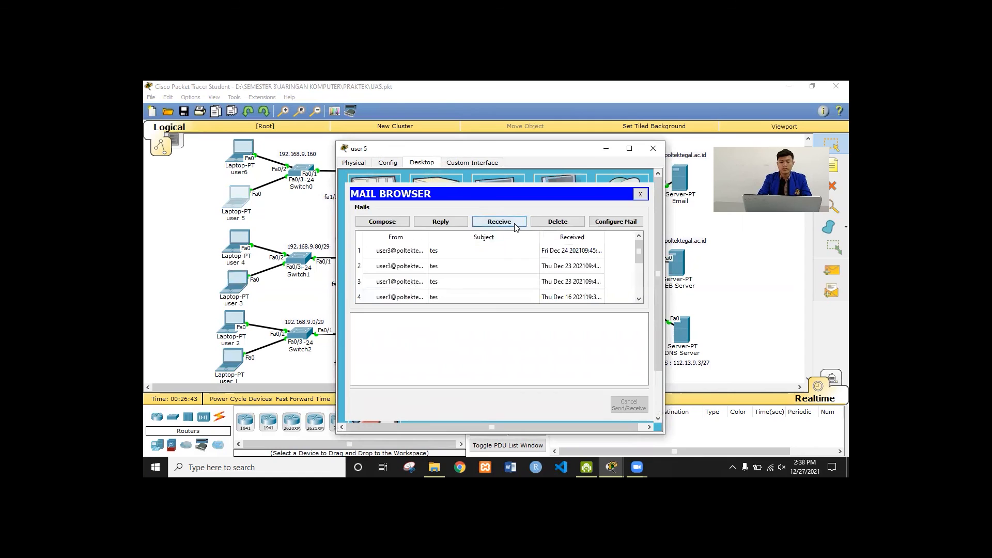
{"action": "left_click", "coordinate": [515, 226]}
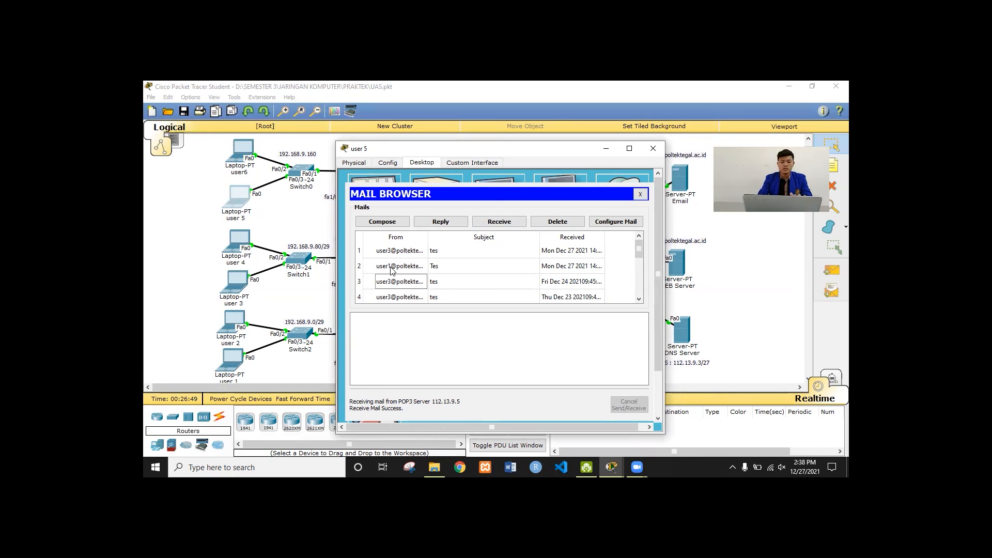
{"action": "left_click", "coordinate": [402, 251]}
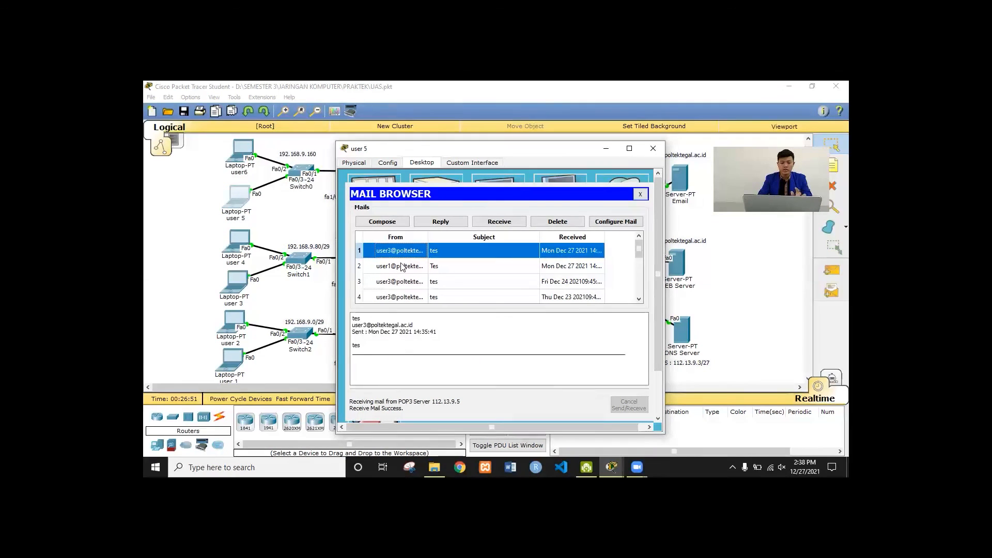
{"action": "left_click", "coordinate": [400, 266]}
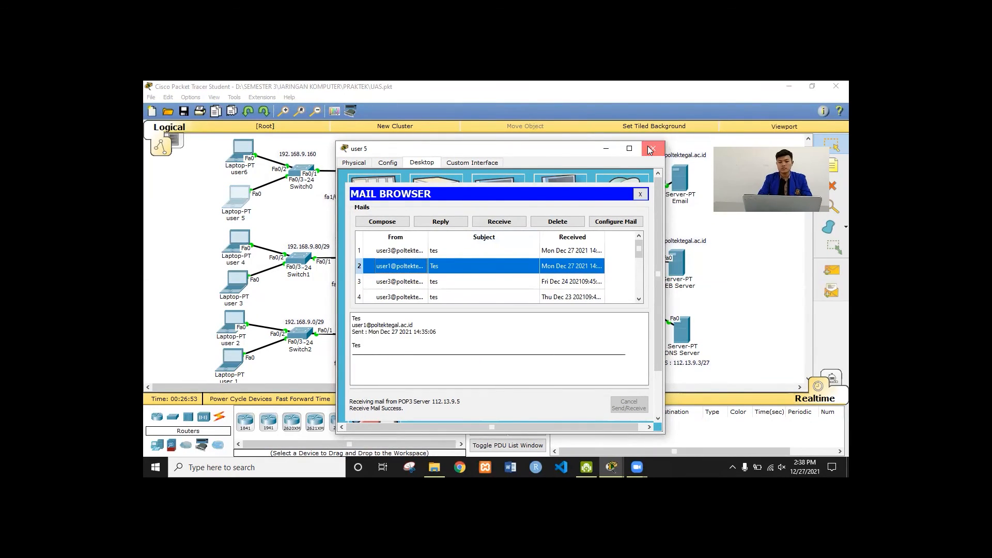
{"action": "left_click", "coordinate": [653, 149]}
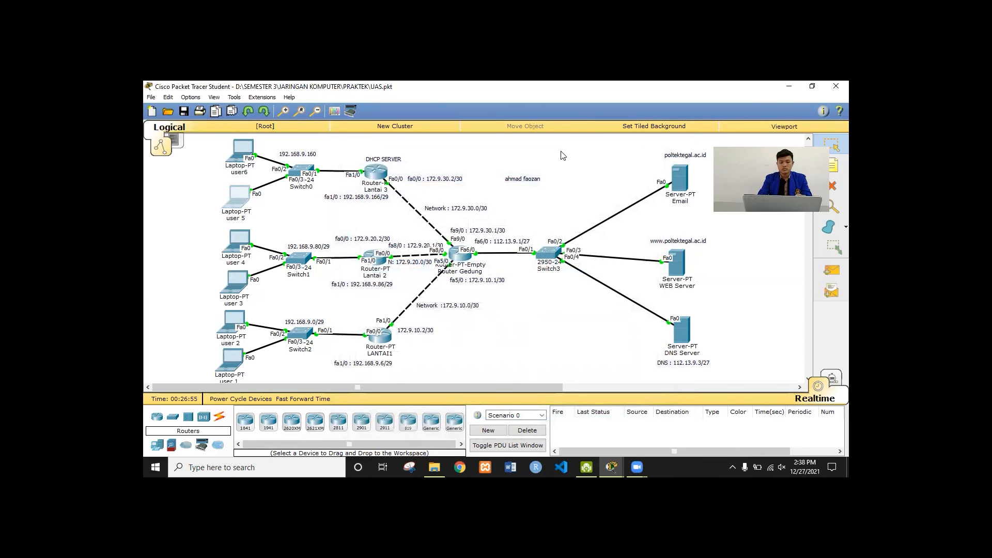